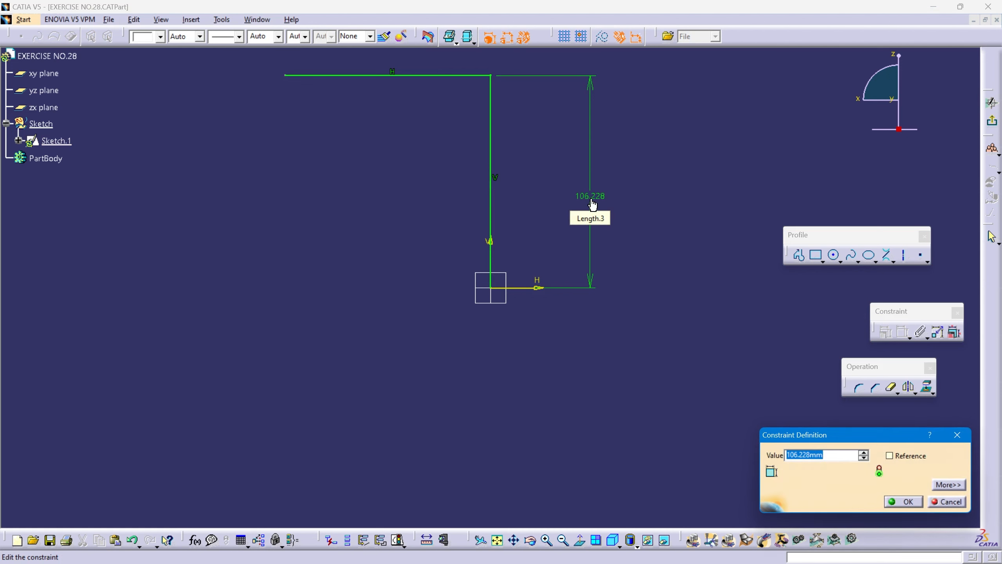
Step: Set the vertical line's length to 160 mm, and dimension the horizontal line's length at 160 mm
key("Return")
mouse_move(525, 186)
middle_mouse_down()
mouse_move(519, 253)
mouse_move(548, 295)
middle_mouse_up()
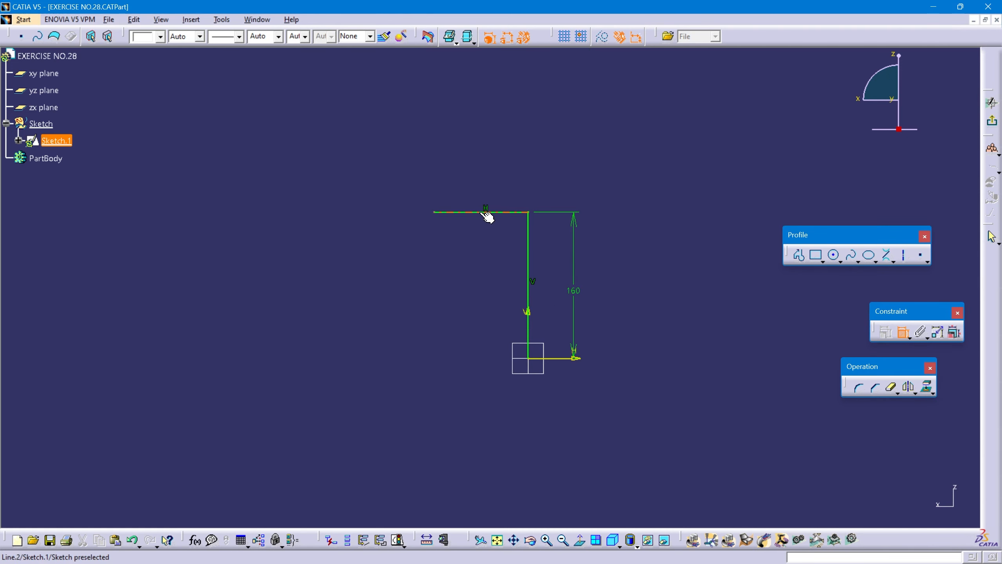
left_click(485, 212)
left_click(485, 182)
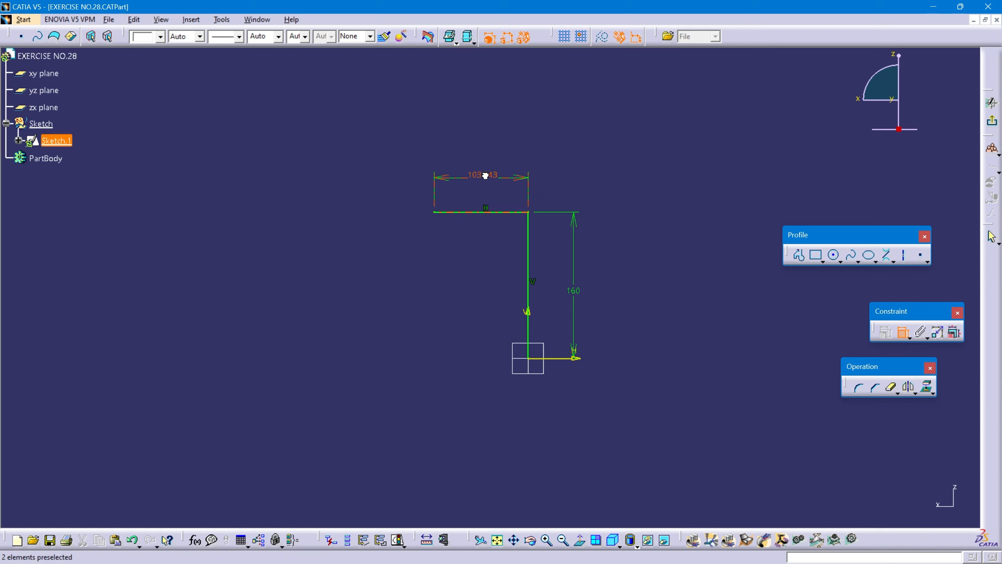
double_click(483, 176)
type("160")
key("Return")
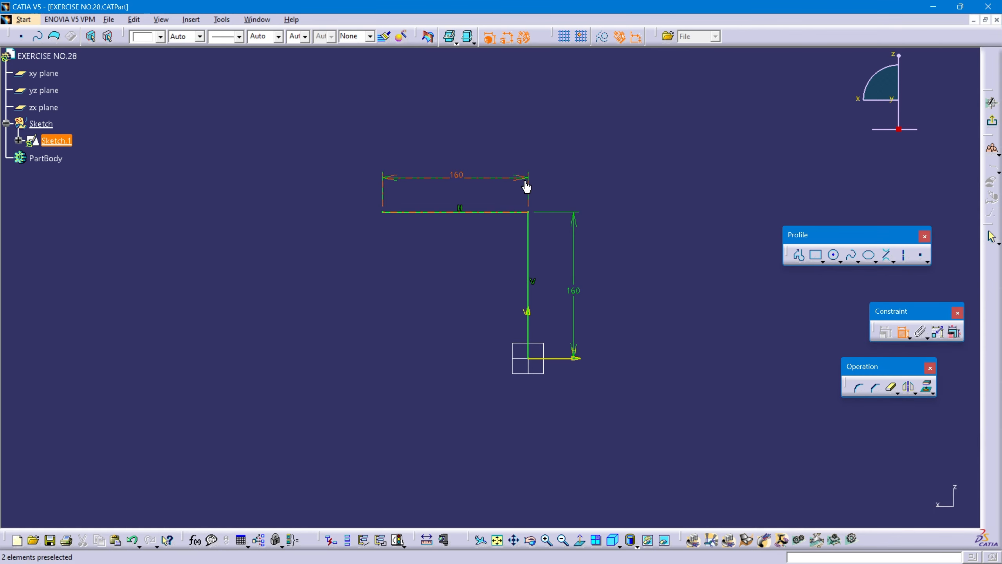
Step: Create a trimmed corner of about 116 mm radius between the horizontal and vertical lines, converting both length constraints into distances
left_click(861, 387)
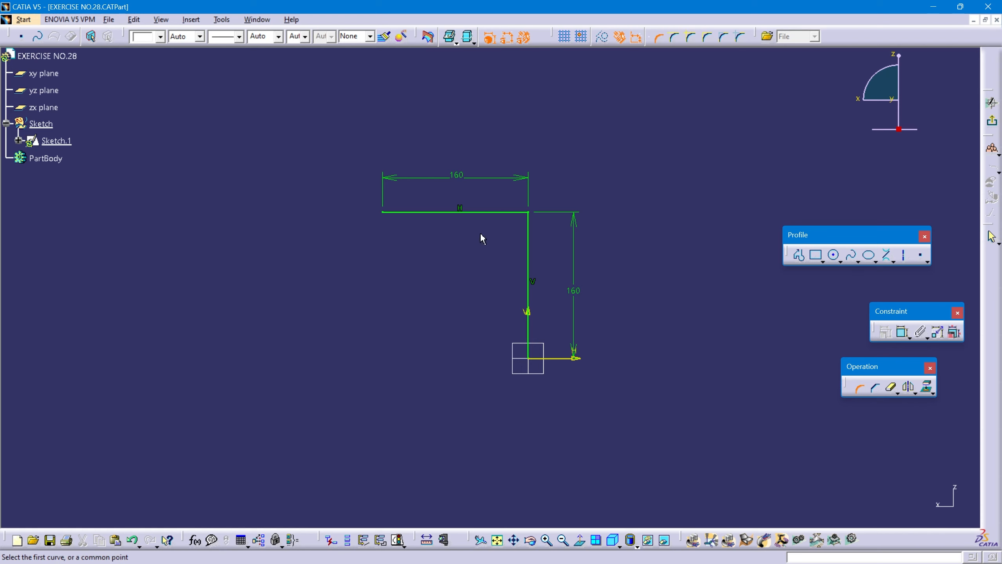
left_click(488, 213)
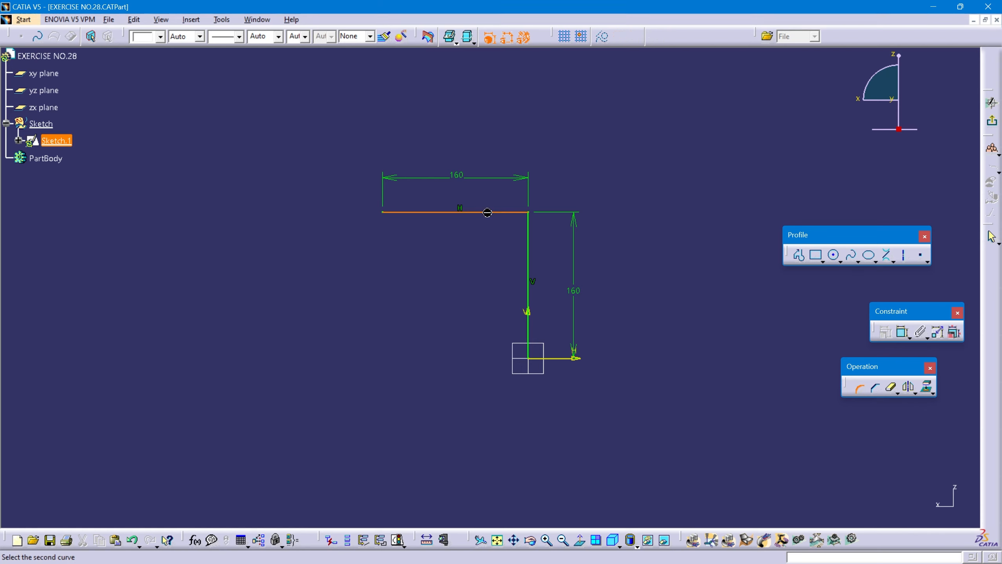
left_click(530, 245)
left_click(505, 248)
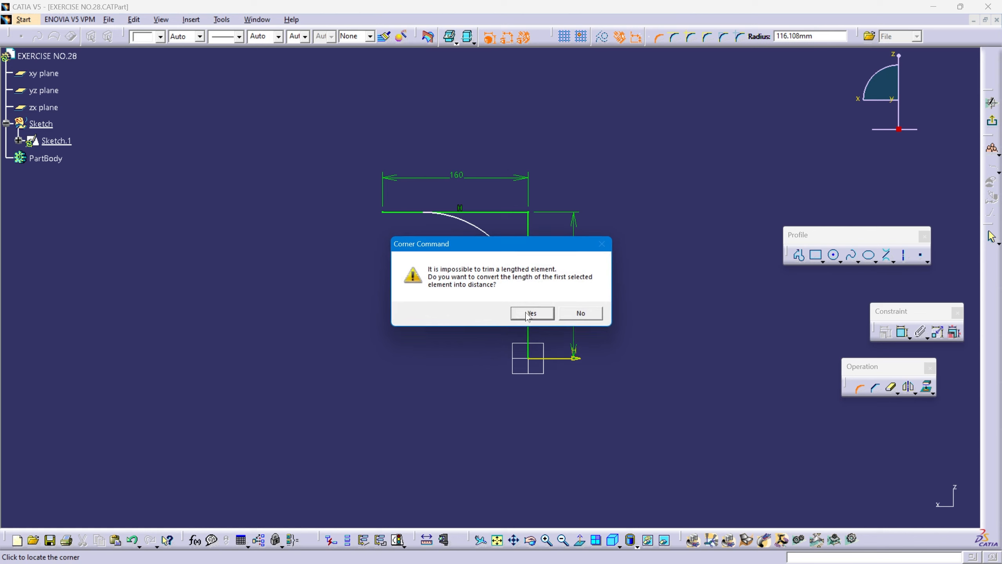
left_click(529, 314)
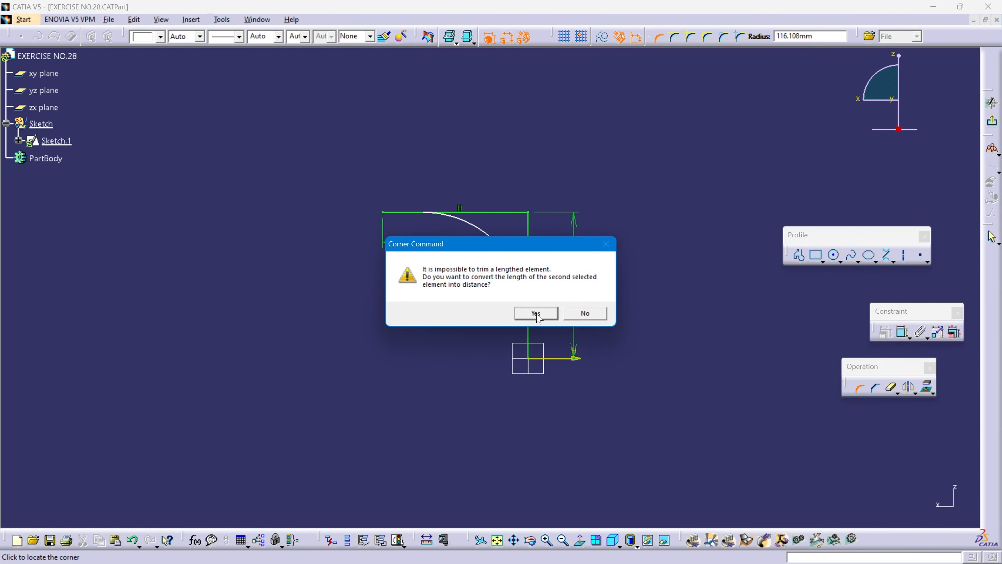
left_click(537, 313)
Step: Set the corner's radius to 60 mm and exit the sketch
left_click(471, 262)
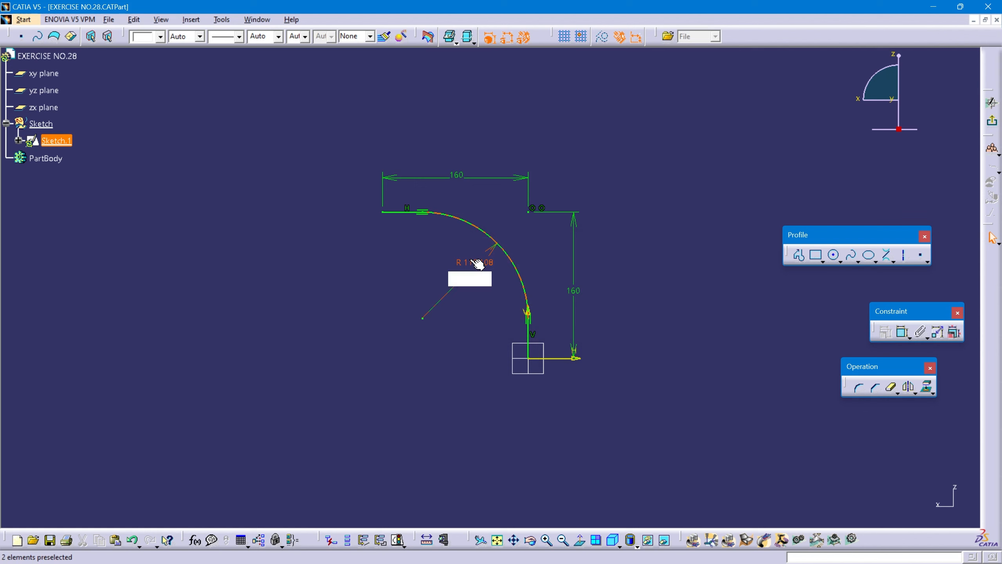
double_click(470, 260)
type("60mm")
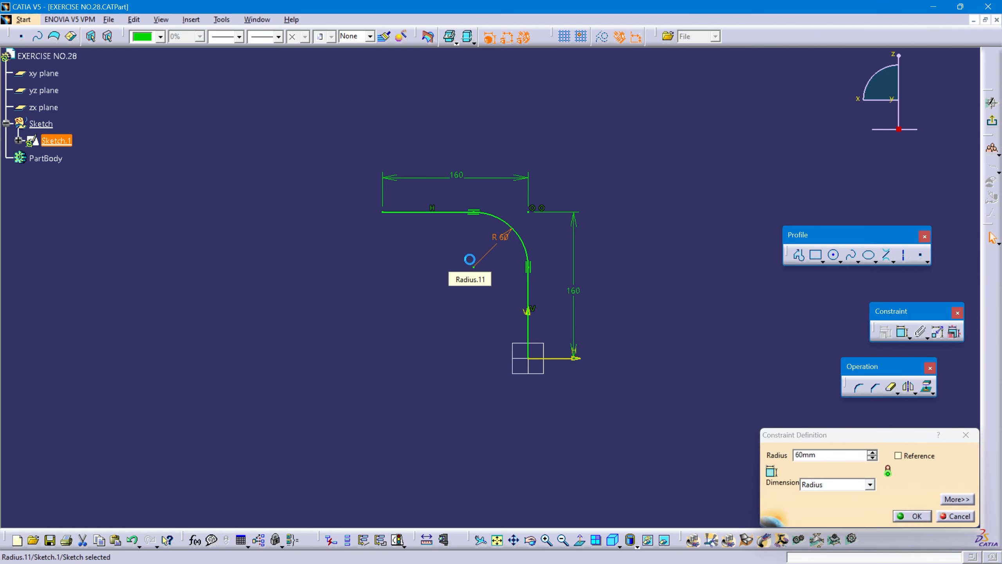
key("Return")
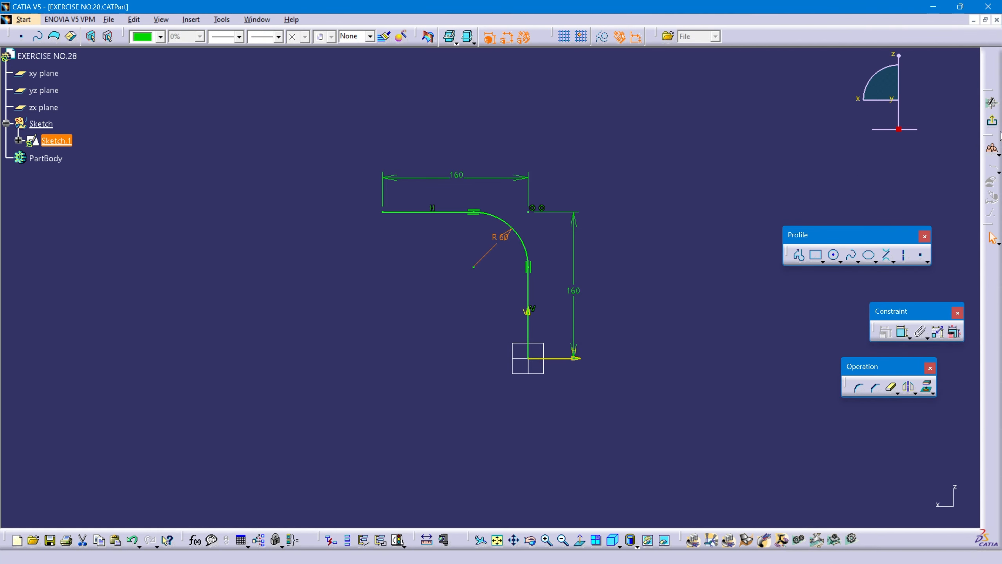
left_click(992, 121)
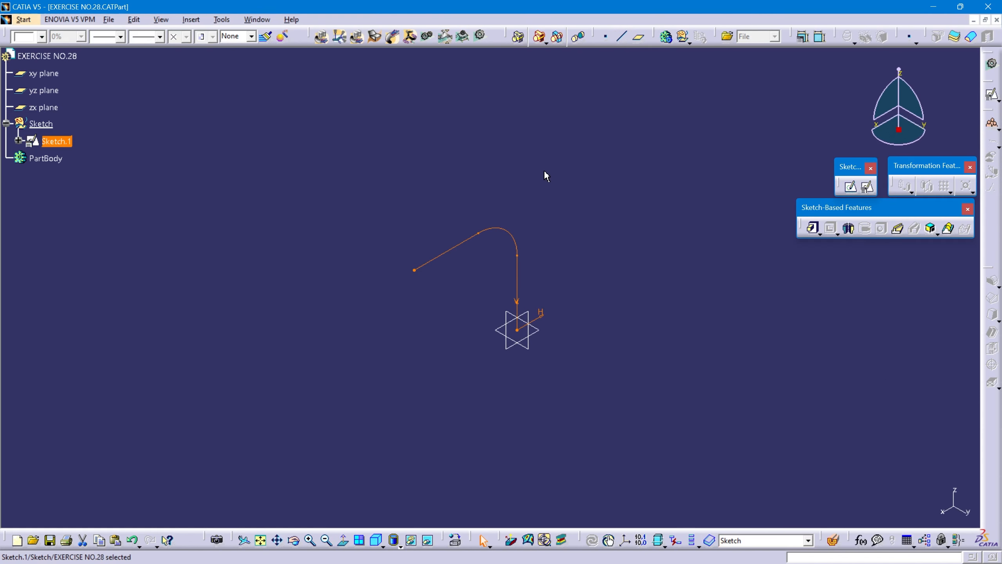
left_click(545, 175)
Step: Create a reference plane parallel to the yz plane through the free end point of the path's horizontal line
mouse_move(296, 233)
middle_mouse_down()
mouse_move(320, 214)
mouse_move(368, 211)
middle_mouse_up()
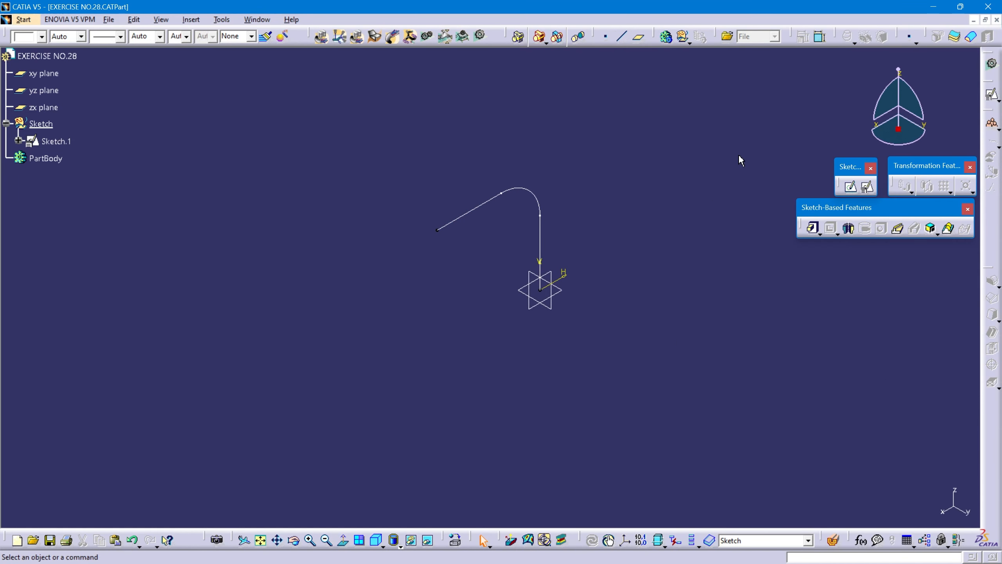
mouse_move(552, 247)
middle_mouse_down("ctrl")
mouse_move(544, 251)
mouse_move(582, 181)
mouse_move(566, 216)
middle_mouse_up("ctrl")
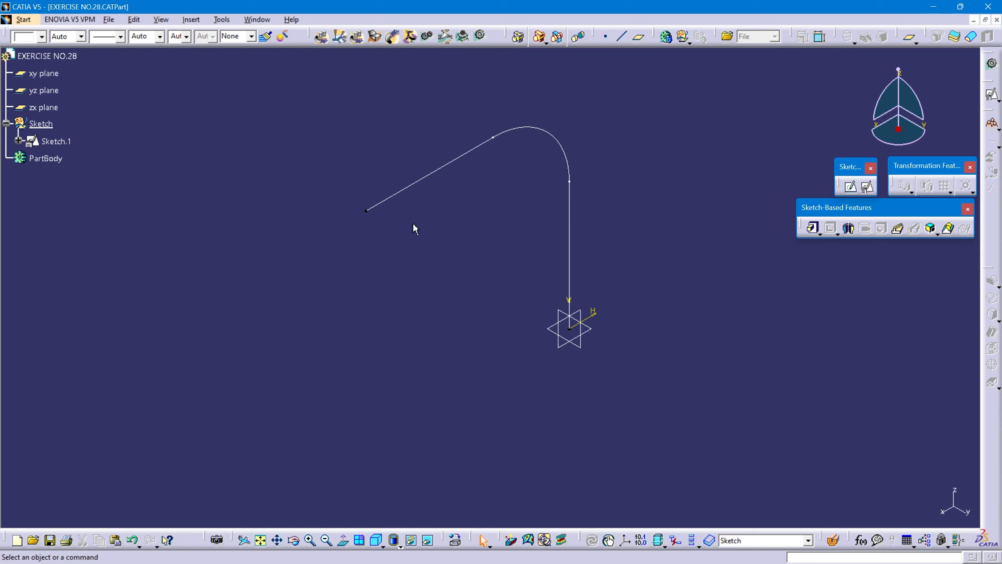
left_click(639, 40)
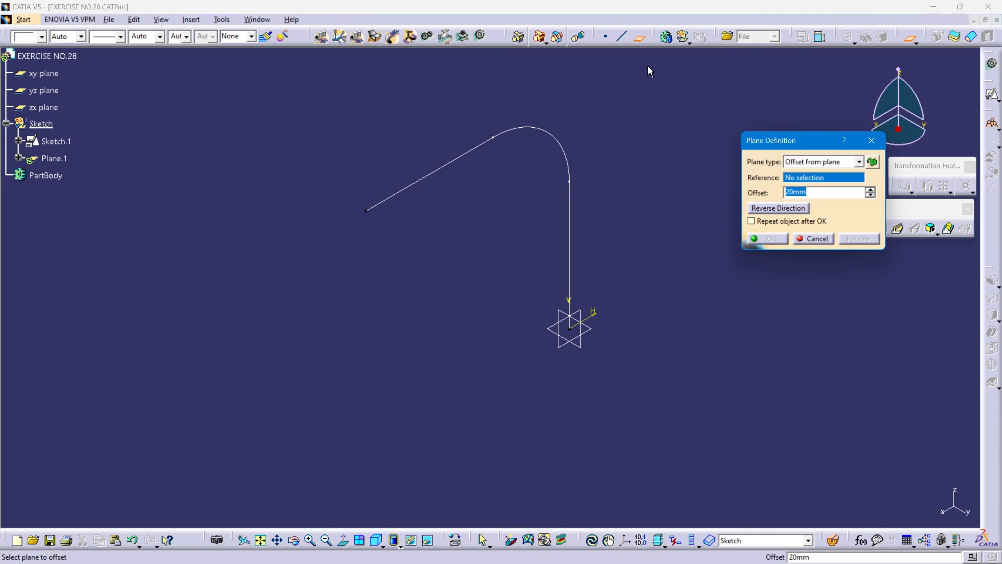
left_click(860, 162)
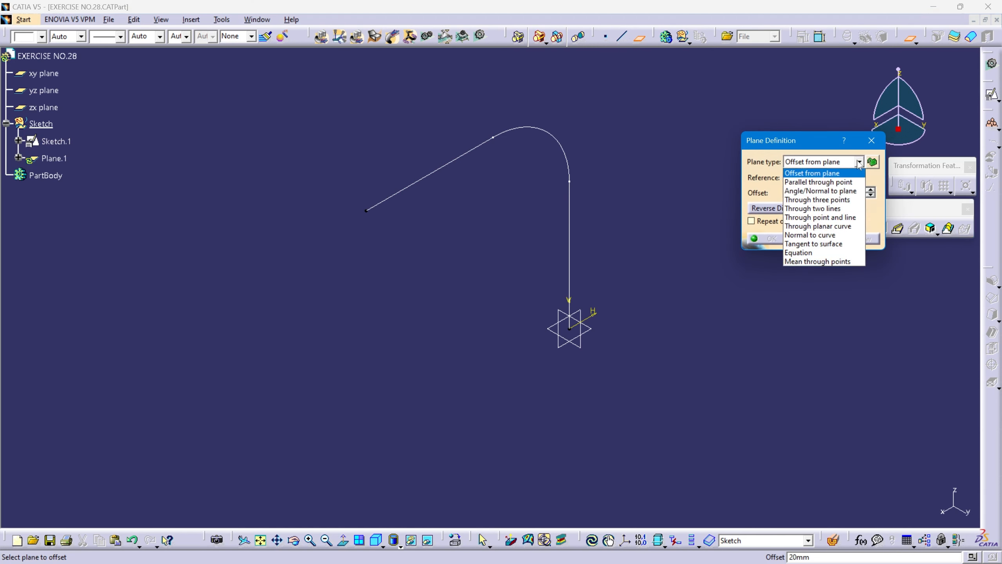
left_click(826, 183)
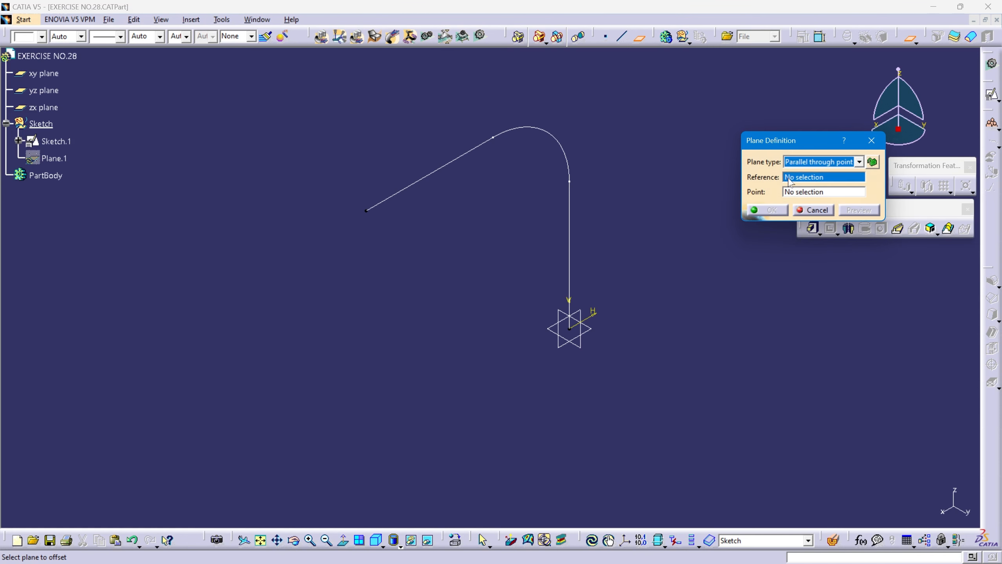
left_click(800, 177)
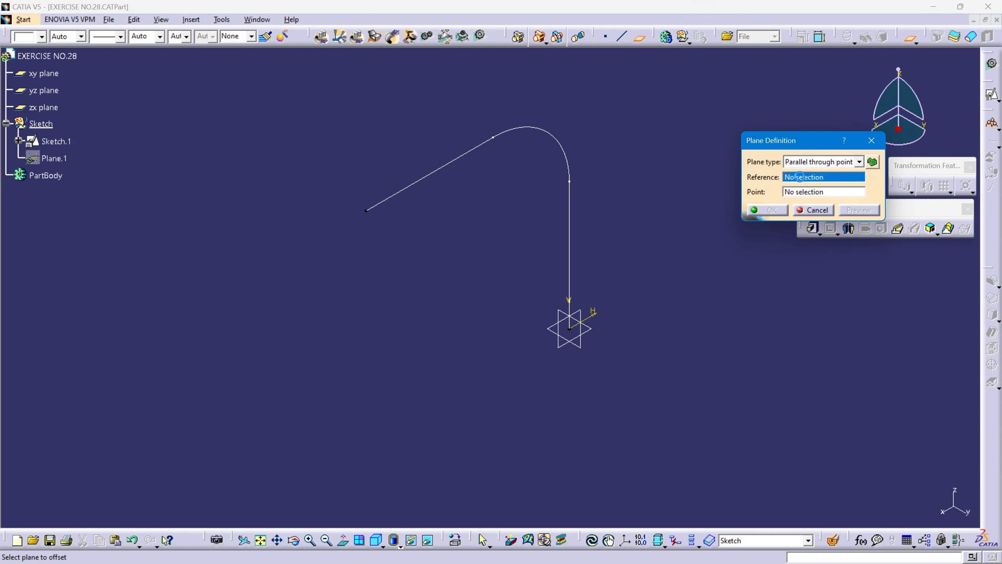
left_click(585, 347)
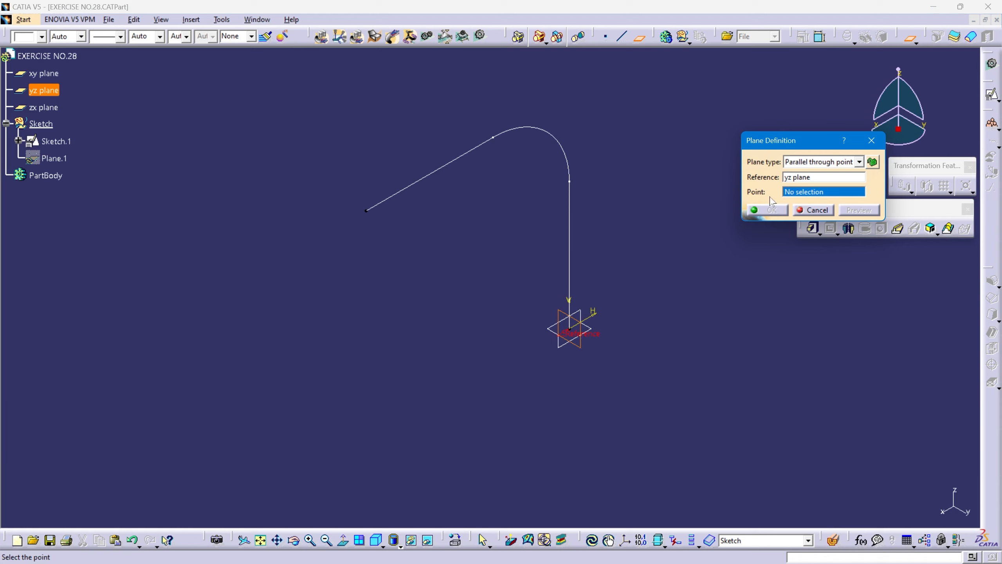
left_click(366, 211)
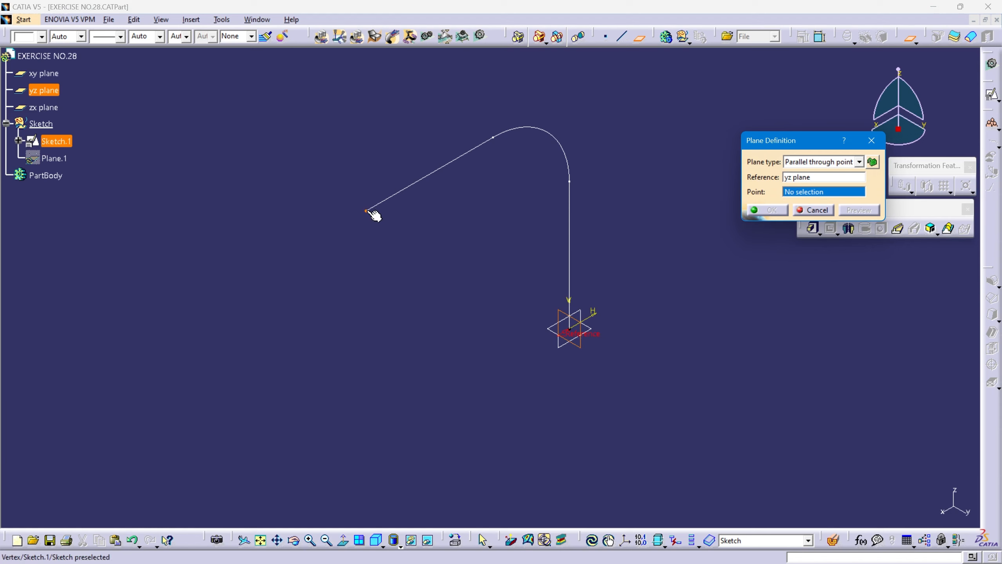
left_click(785, 211)
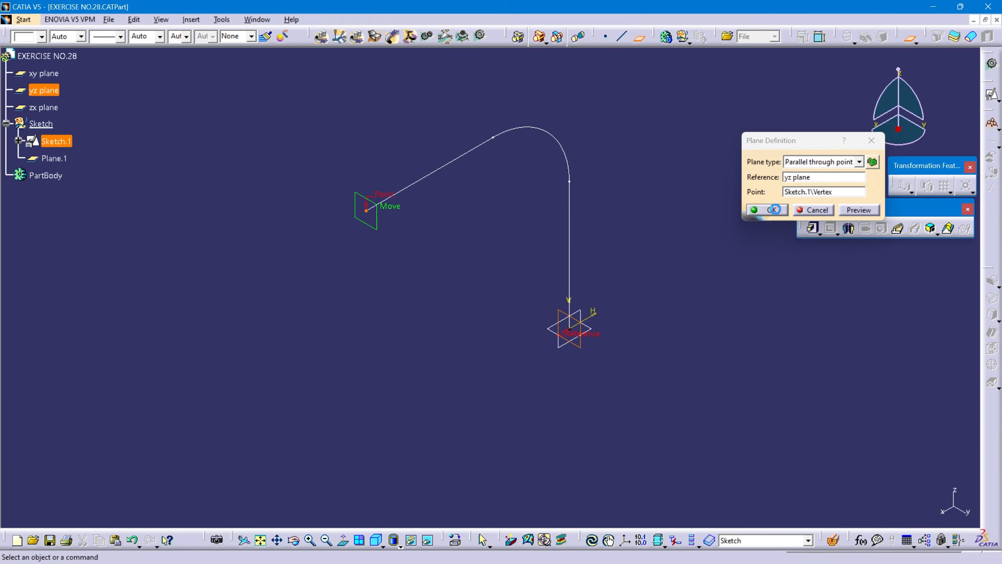
Step: Start a positioned sketch on the new plane at the path's end, with implicit origin and orientation
left_click(50, 159)
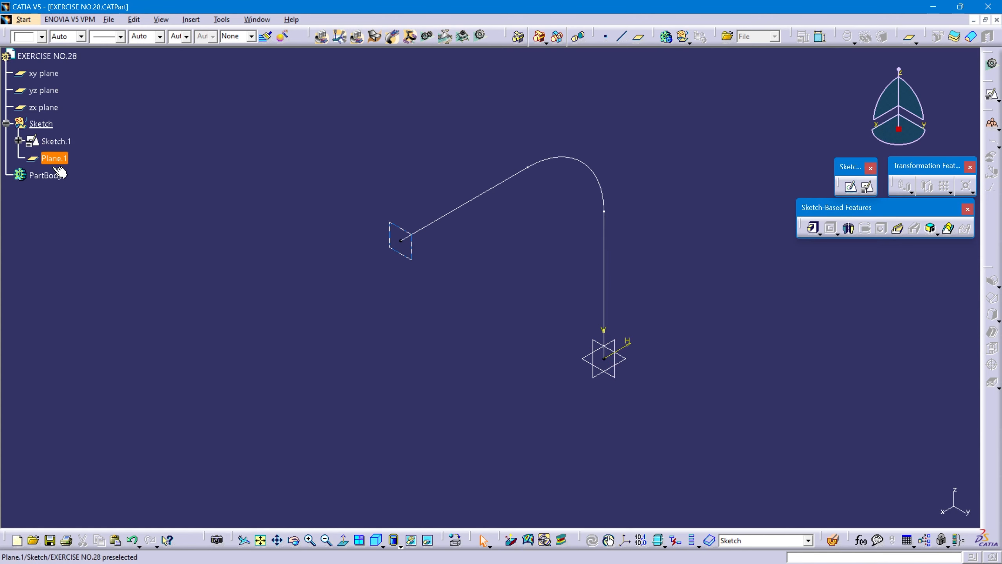
left_click(868, 187)
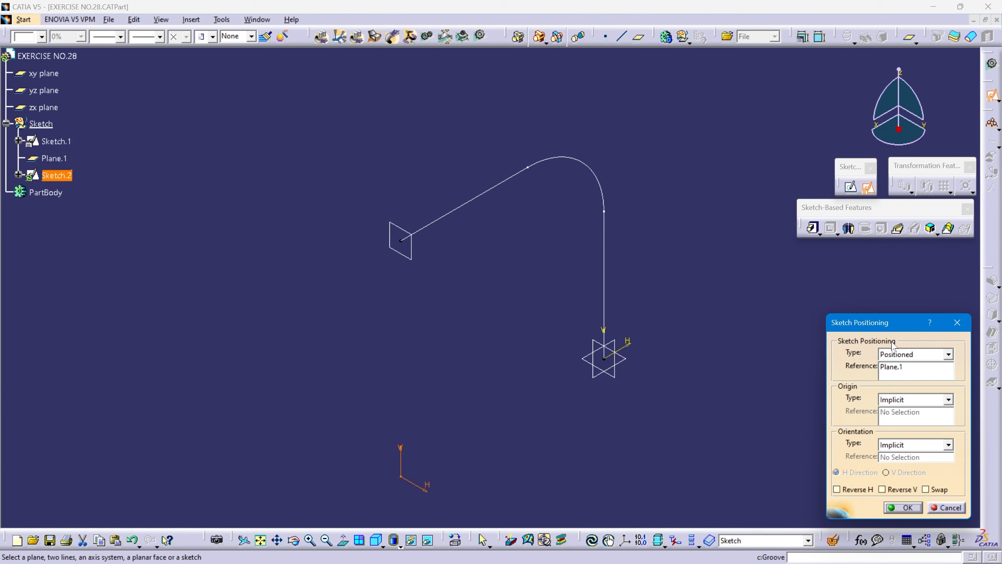
left_click(904, 507)
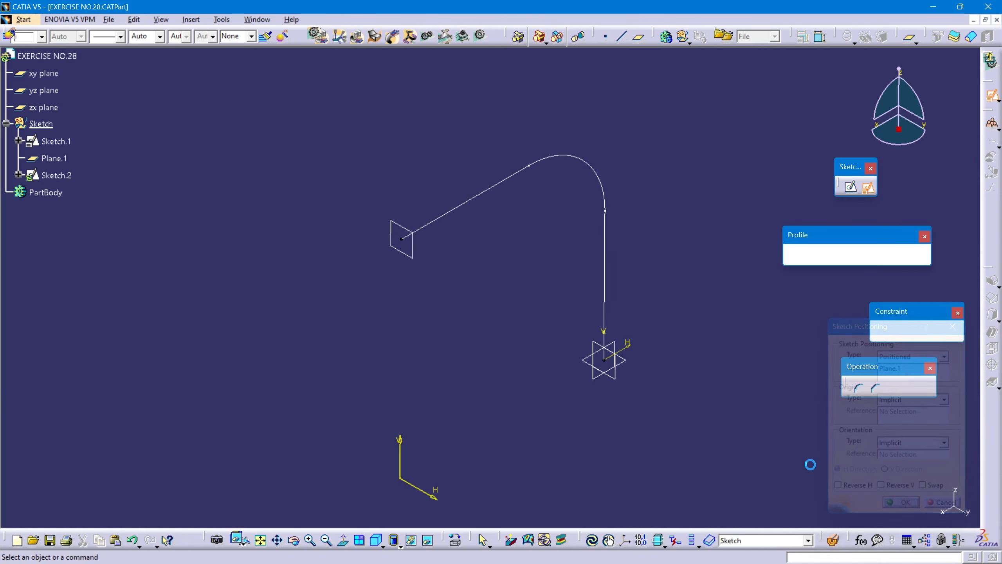
Step: Sketch two concentric circles beside the path's end point, the outer one about 52 mm in diameter
mouse_move(520, 298)
middle_mouse_down()
mouse_move(488, 340)
mouse_move(591, 323)
mouse_move(595, 291)
middle_mouse_up()
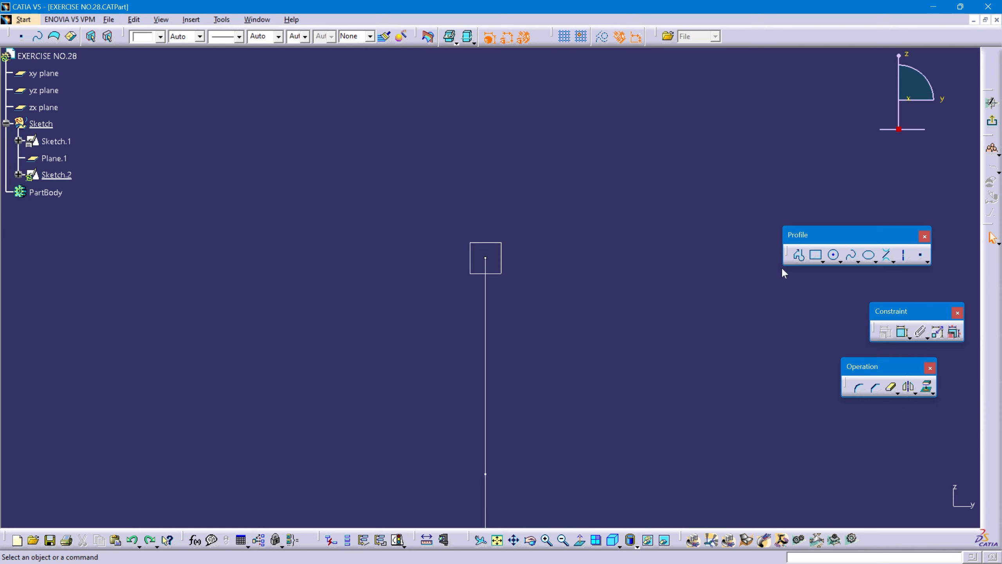
left_click(835, 257)
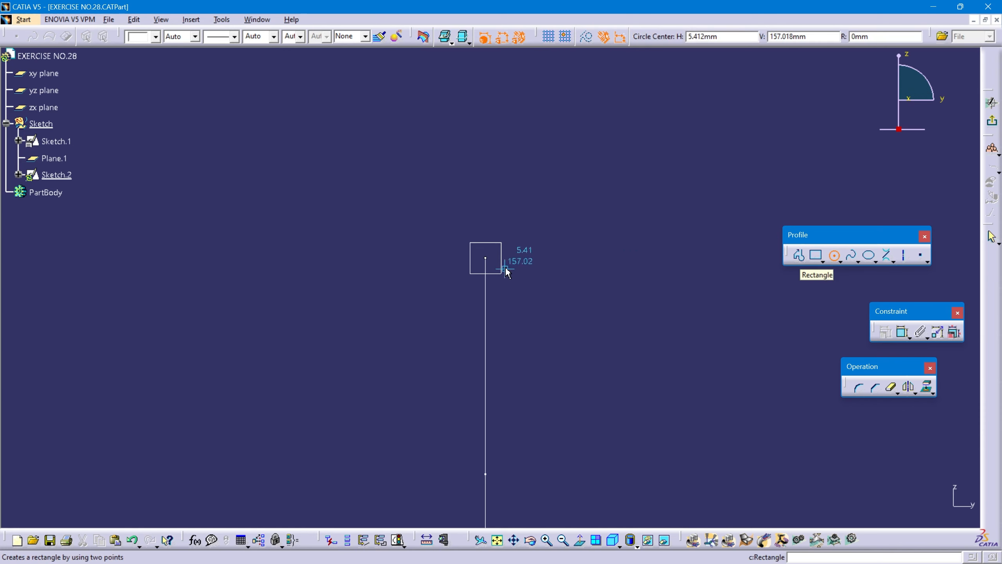
left_click(614, 247)
left_click(661, 201)
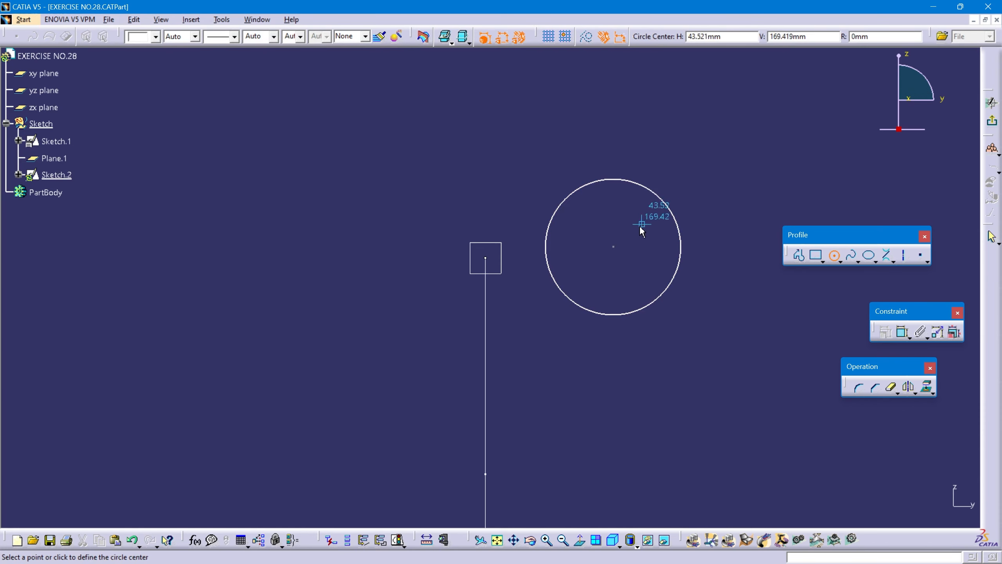
left_click(614, 247)
left_click(679, 179)
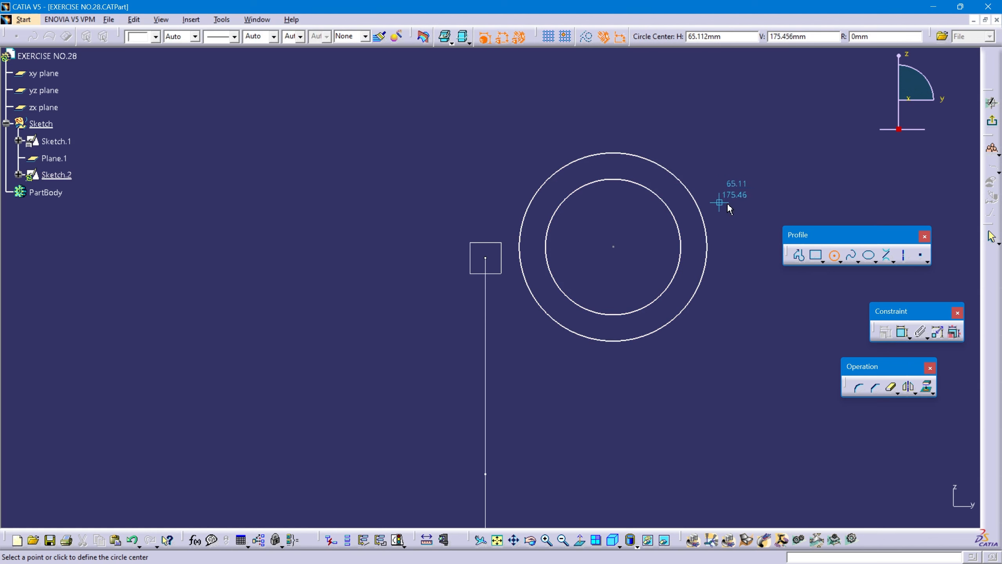
Step: Dimension the outer circle with a diameter of 72 mm
left_click(903, 332)
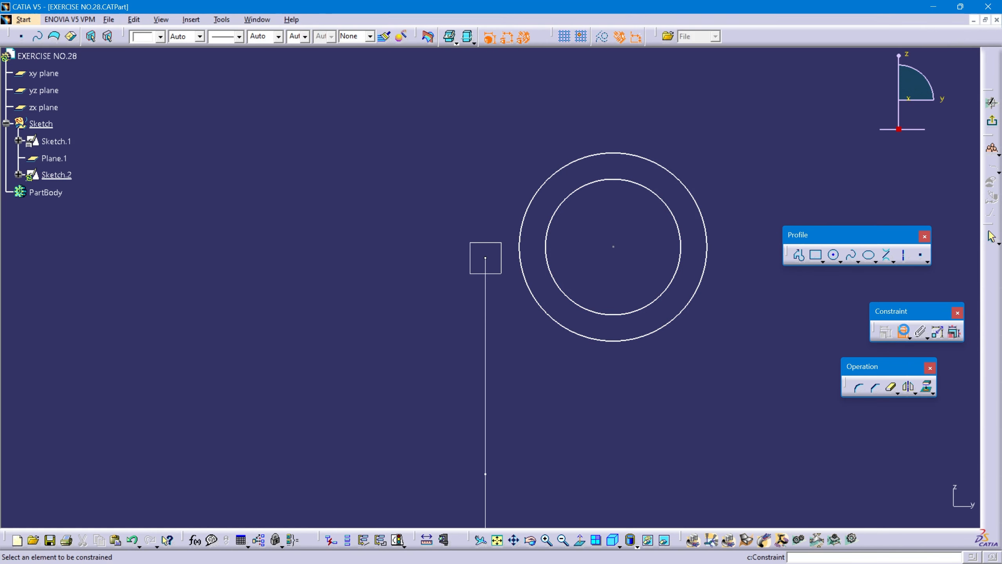
left_click(666, 168)
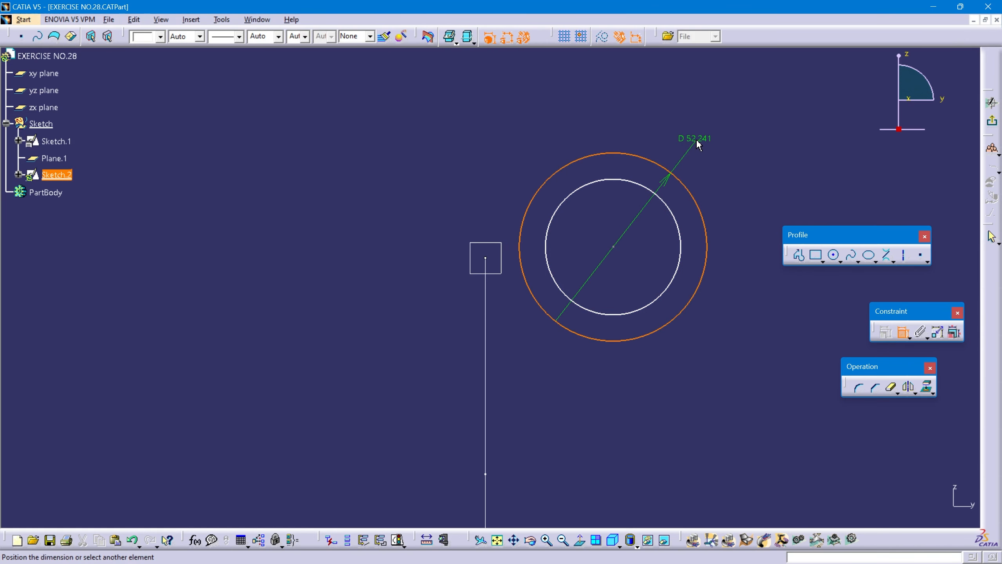
left_click(696, 138)
double_click(696, 139)
type("72")
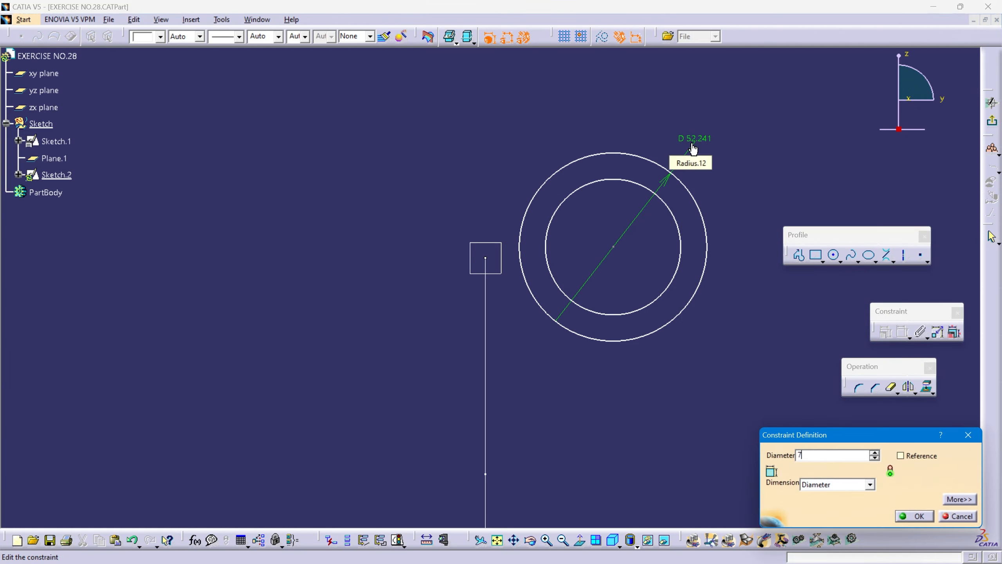
key("Return")
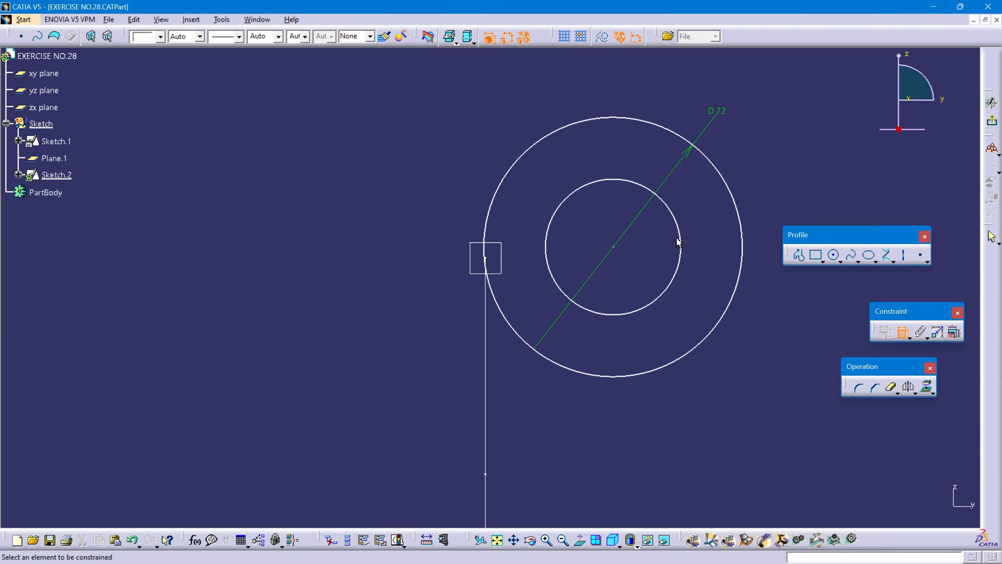
Step: Dimension the inner circle with a diameter of 60 mm
left_click(681, 240)
left_click(799, 174)
double_click(798, 173)
type("60")
key("Return")
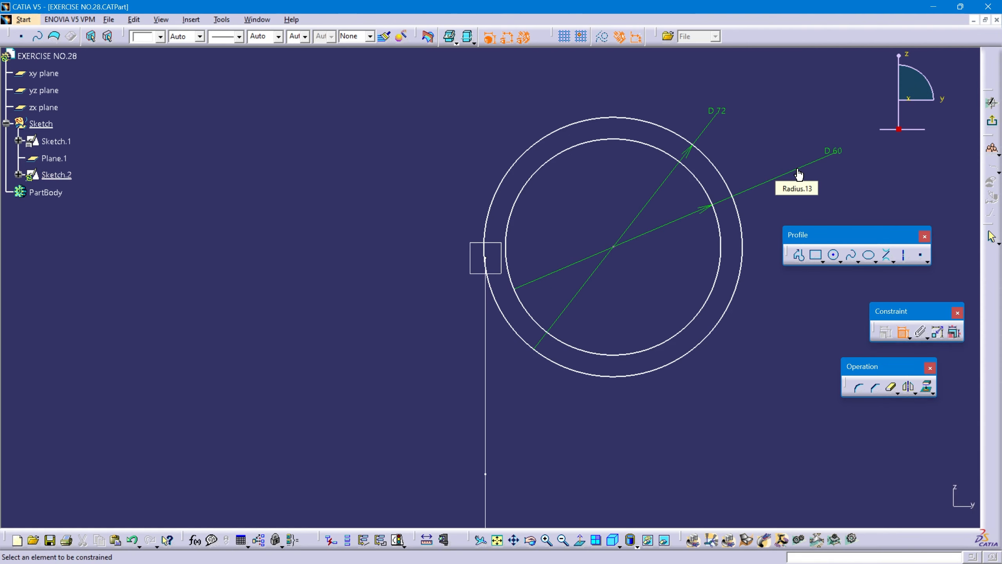
Step: Constrain the circles' common centre to be coincident with the end point of the path
left_click(620, 249)
middle_click_drag(552, 267, 620, 277)
left_click(621, 277)
middle_click_drag(620, 278, 607, 192)
middle_click_drag(676, 218, 584, 285)
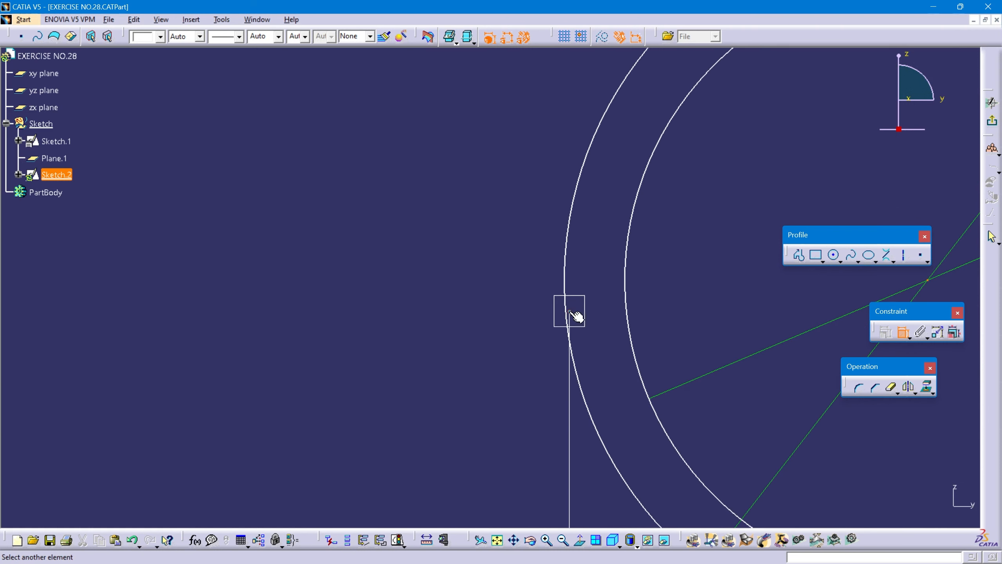
left_click(571, 311)
right_click(360, 243)
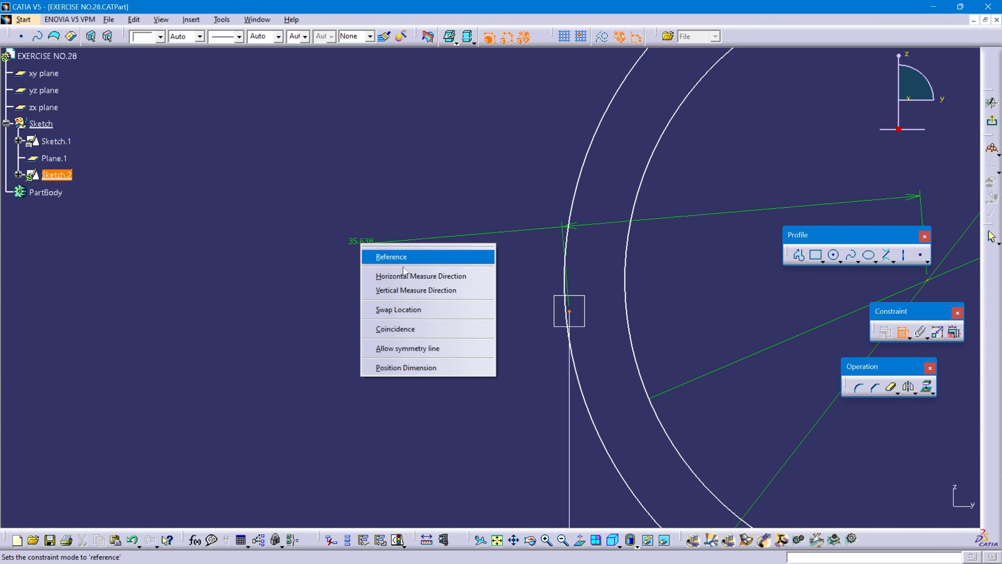
left_click(408, 329)
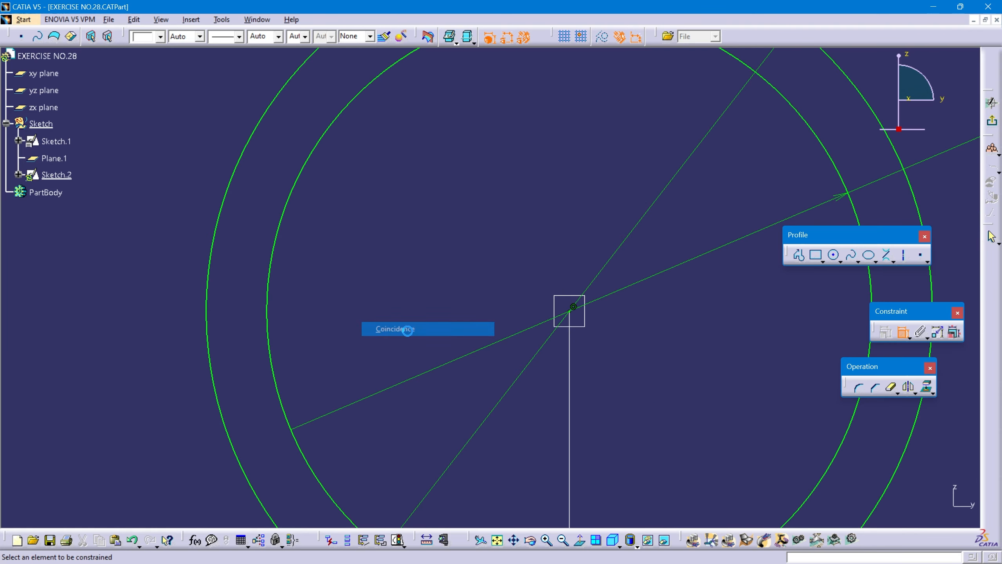
Step: Exit the profile sketch and define PartBody as the work object
mouse_move(635, 327)
middle_mouse_down()
mouse_move(686, 458)
mouse_move(584, 294)
middle_mouse_up()
left_click(991, 125)
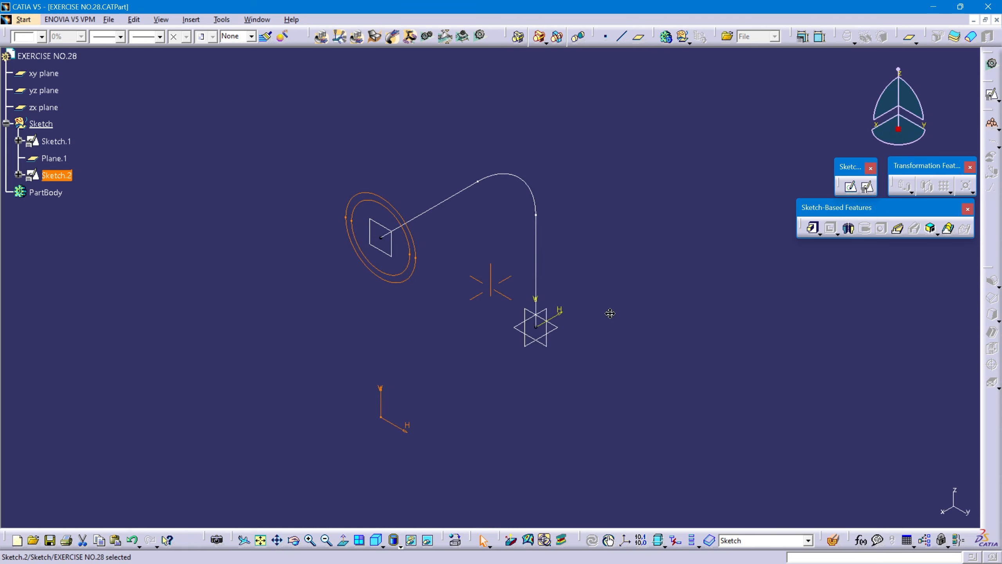
left_click(340, 283)
left_click(63, 197)
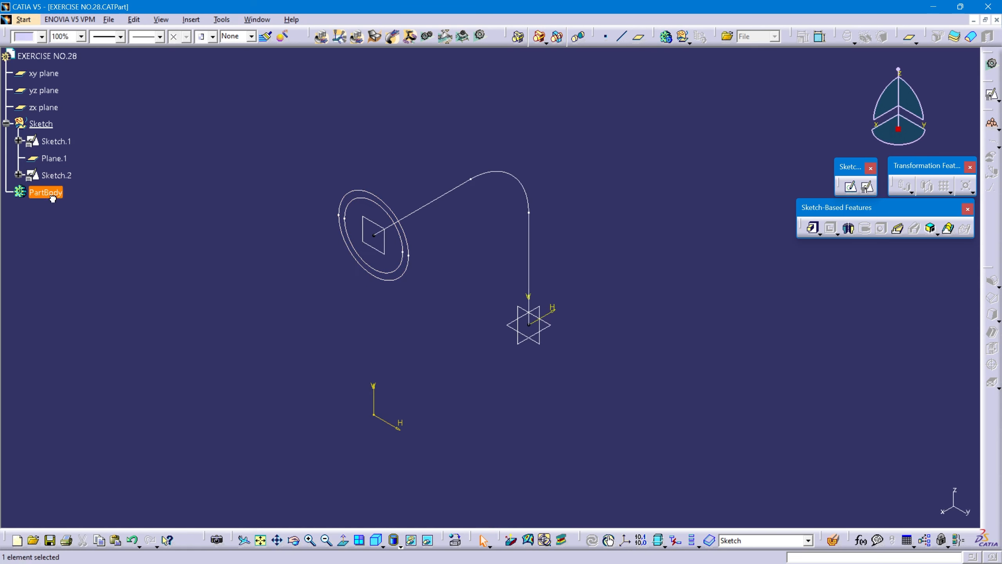
right_click(49, 193)
left_click(84, 282)
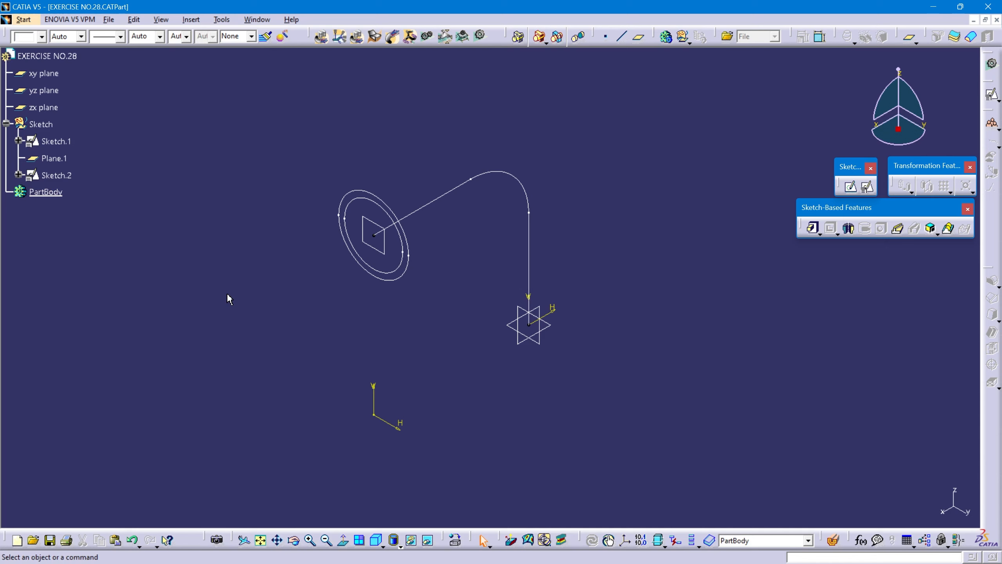
Step: Create a Rib in PartBody that sweeps the Sketch.2 circles along the Sketch.1 centre curve with Keep angle profile control
left_click(70, 175)
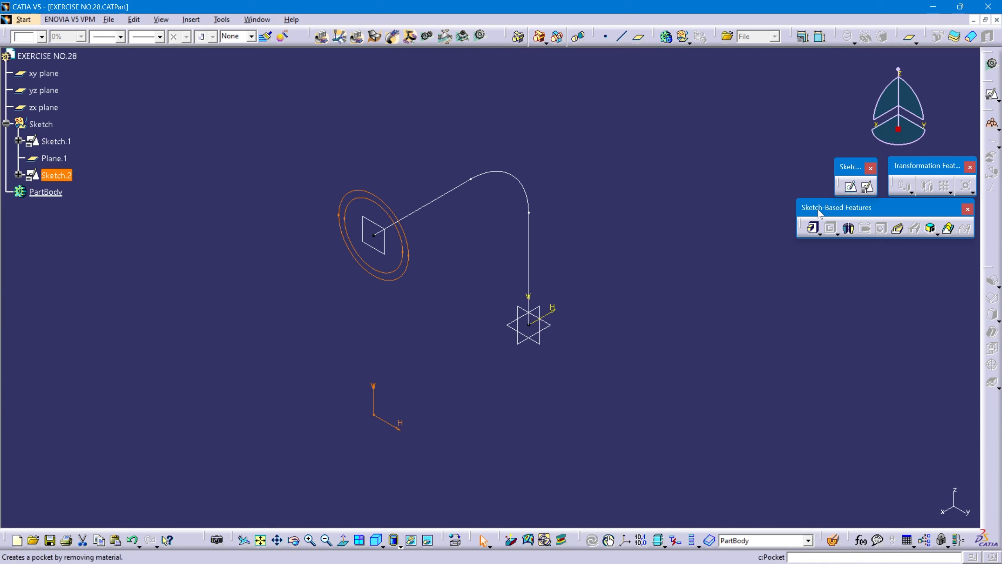
left_click(900, 229)
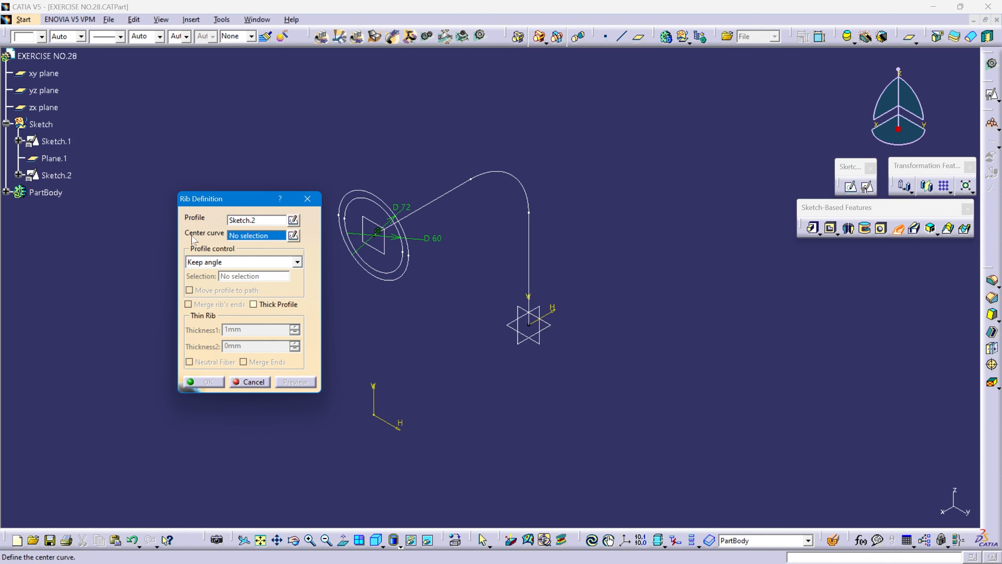
left_click(445, 202)
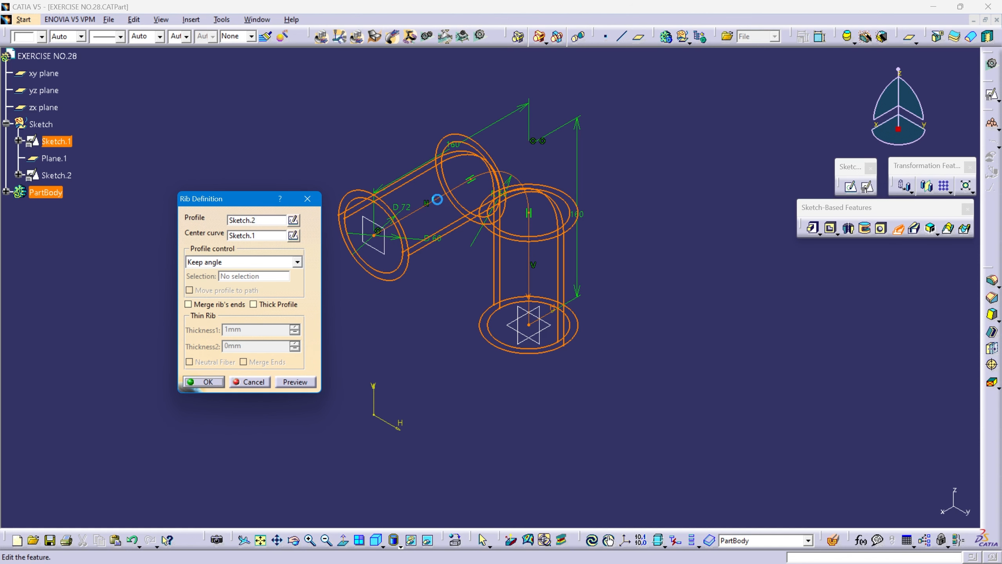
left_click(288, 383)
left_click(209, 382)
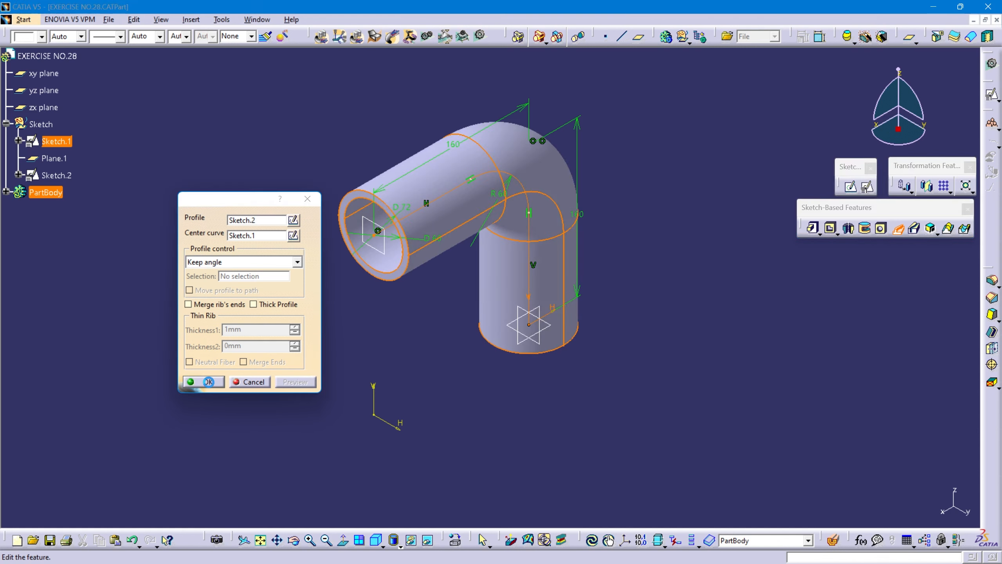
mouse_move(378, 340)
middle_mouse_down()
mouse_move(438, 355)
mouse_move(435, 330)
mouse_move(469, 346)
middle_mouse_up()
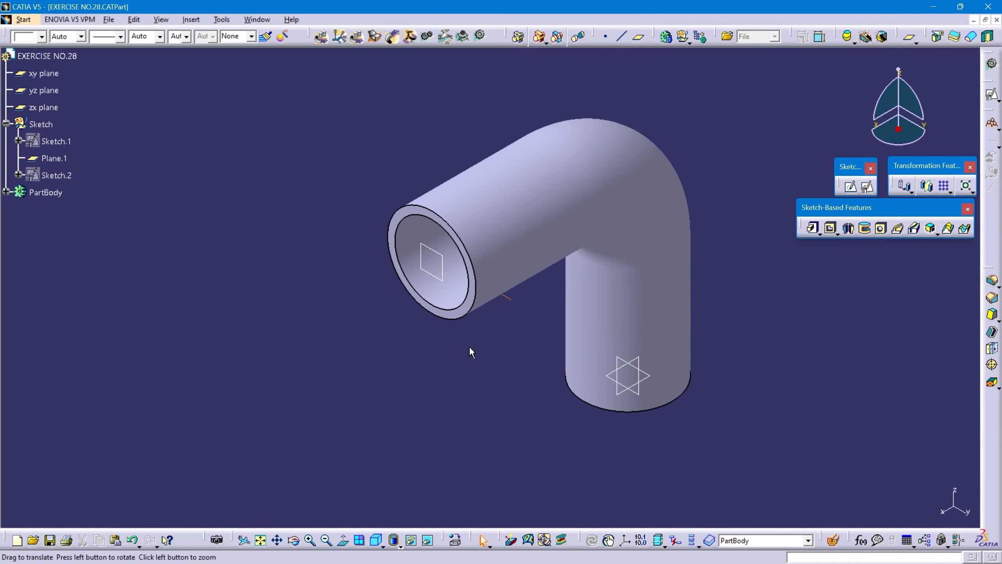
Step: Make the Sketch set the work object and start a positioned sketch on Plane.1 with implicit origin and orientation
right_click(44, 126)
left_click(91, 209)
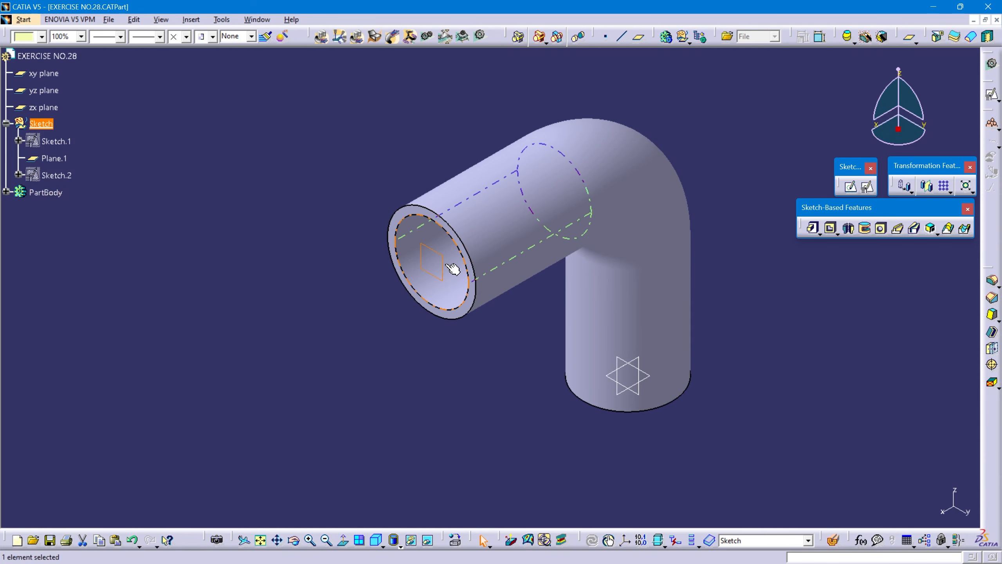
left_click(54, 158)
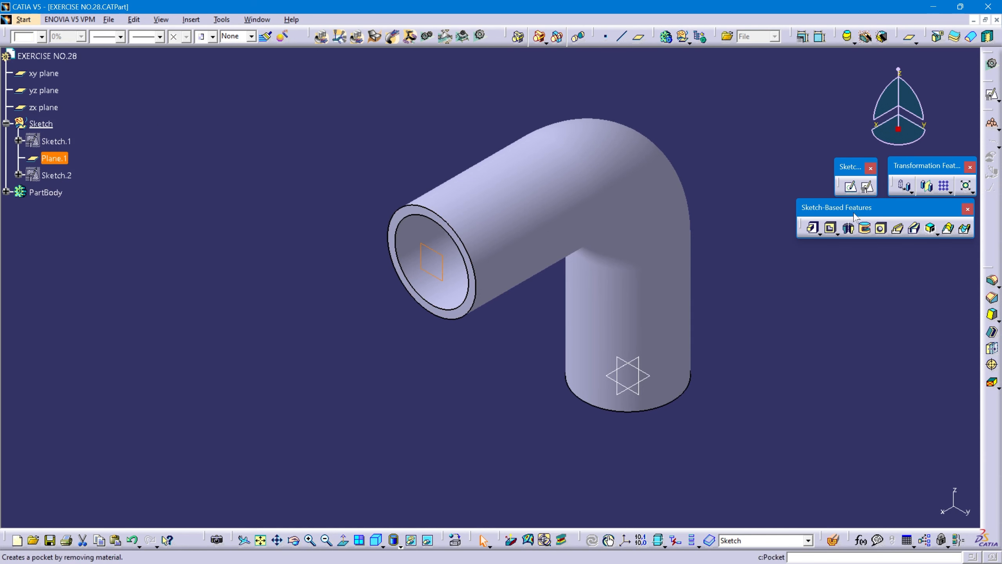
left_click(869, 187)
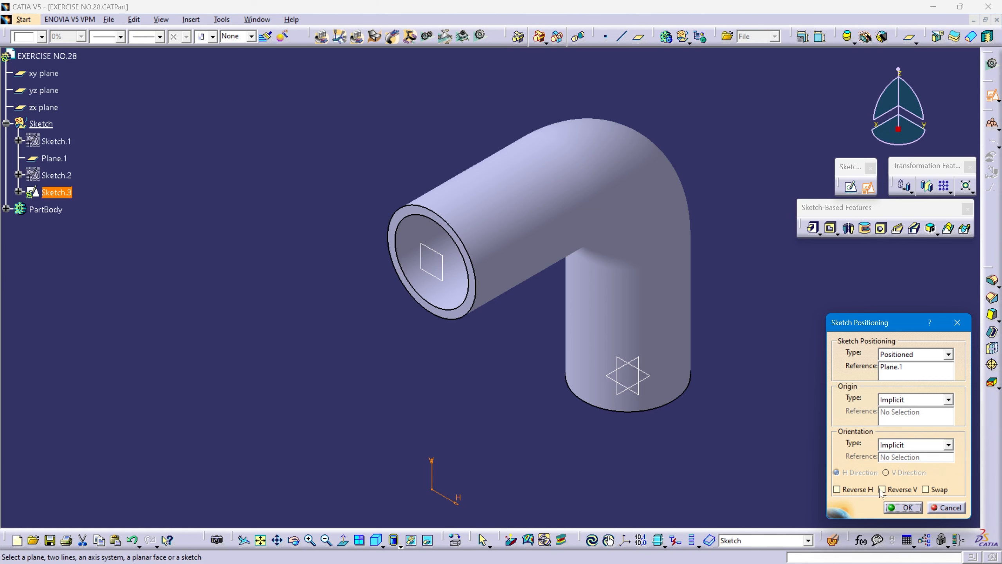
left_click(903, 507)
Step: Hide PartBody to clear the view of the new sketch
mouse_move(477, 316)
middle_mouse_down()
mouse_move(542, 300)
mouse_move(544, 279)
middle_mouse_up()
middle_click_drag(253, 242, 112, 282)
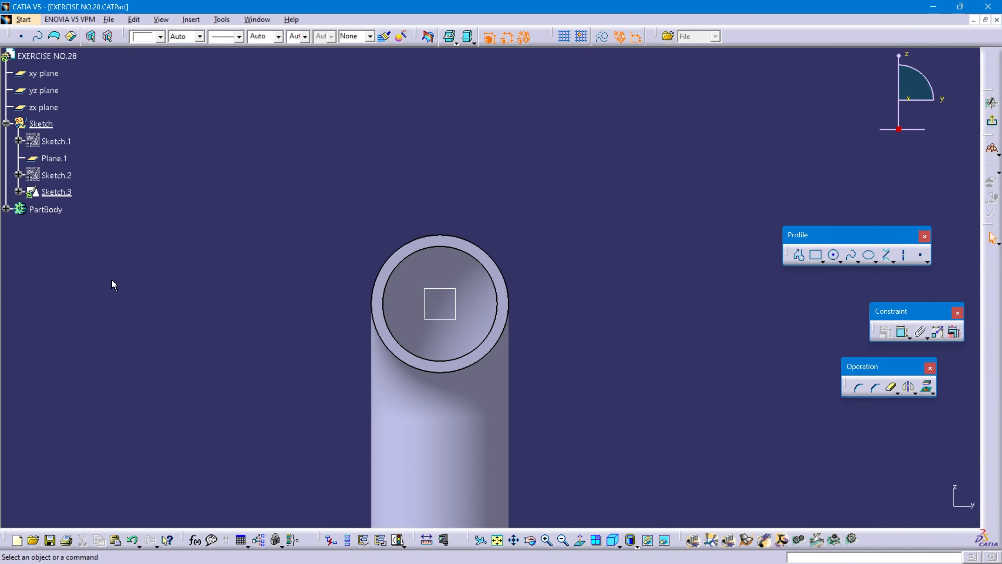
right_click(45, 209)
left_click(83, 250)
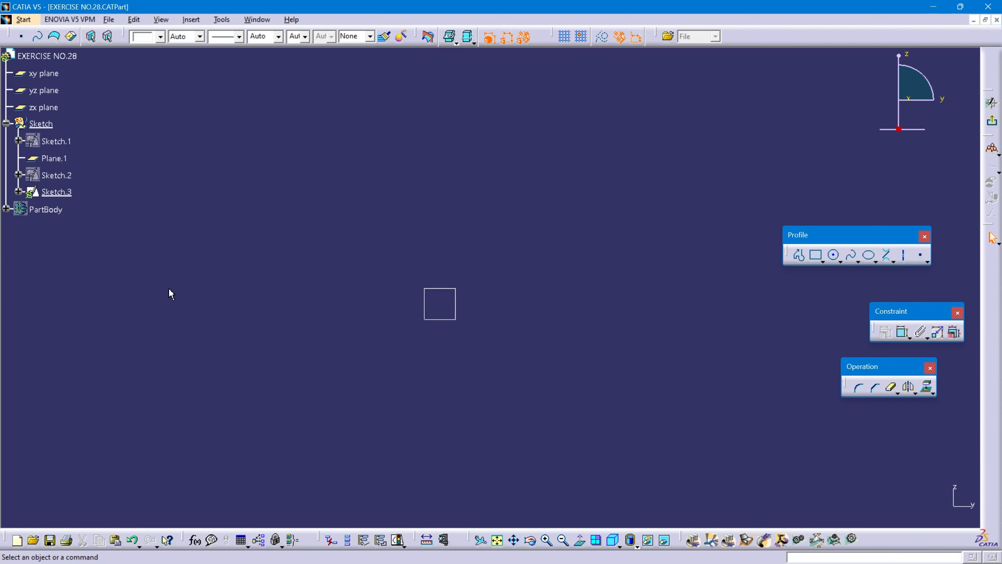
Step: Sketch two concentric circles centred at the Plane.1 symbol, about 70 mm and 109 mm in diameter
left_click(834, 257)
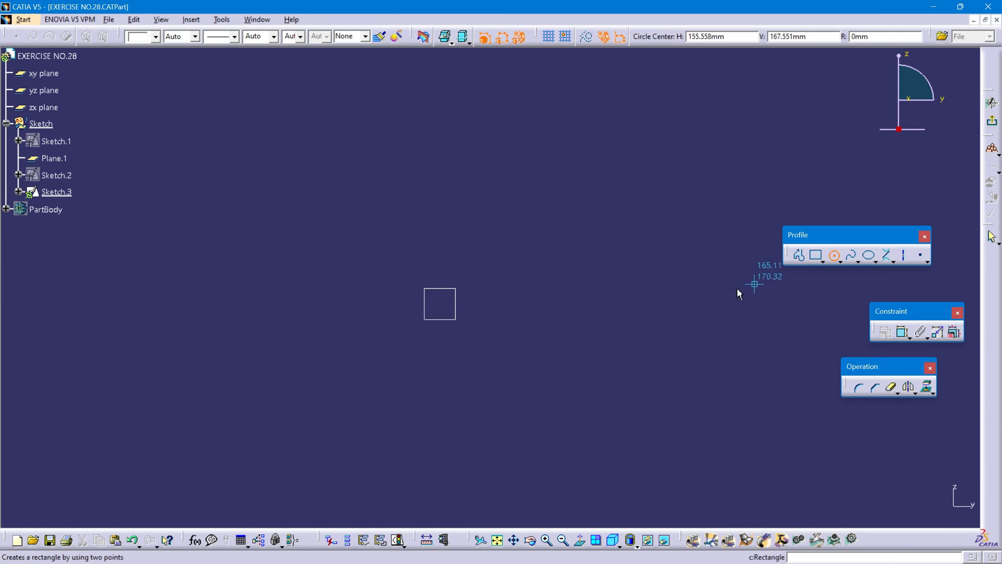
left_click(441, 303)
left_click(487, 253)
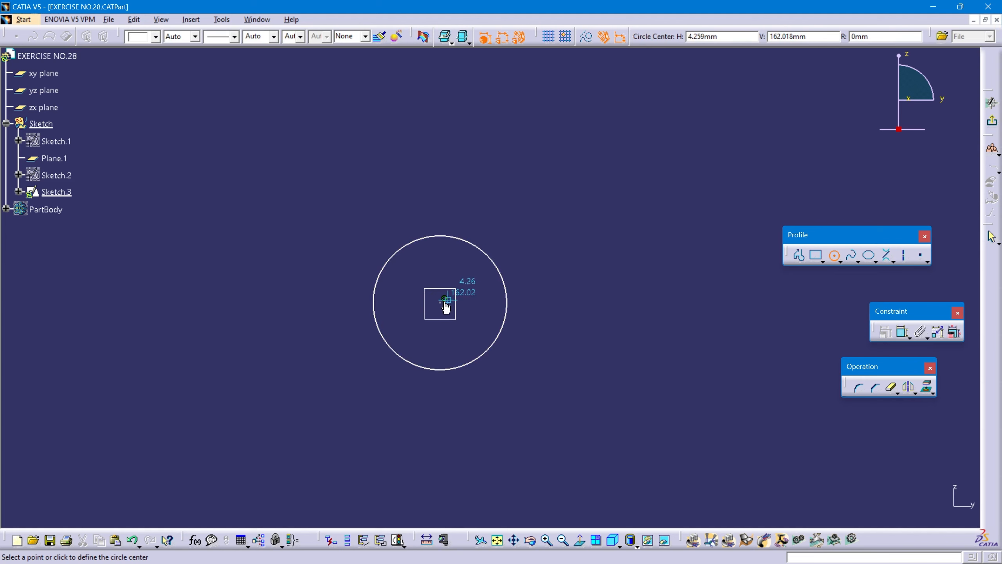
left_click(444, 300)
left_click(513, 230)
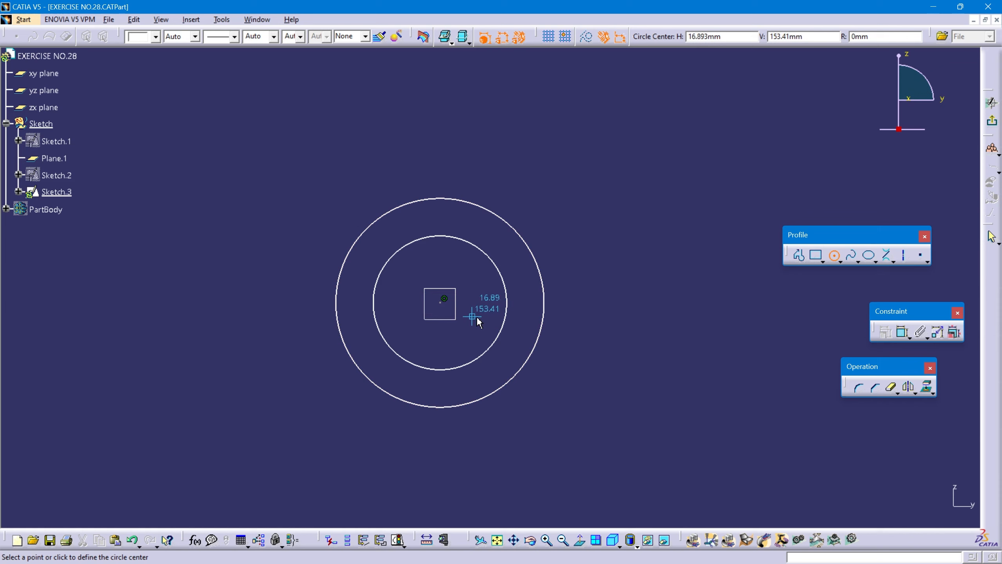
Step: Sketch two concentric circles on the vertical axis about 280 mm above the origin, about 34 mm and 87 mm in diameter
scroll(481, 291, "down", 2)
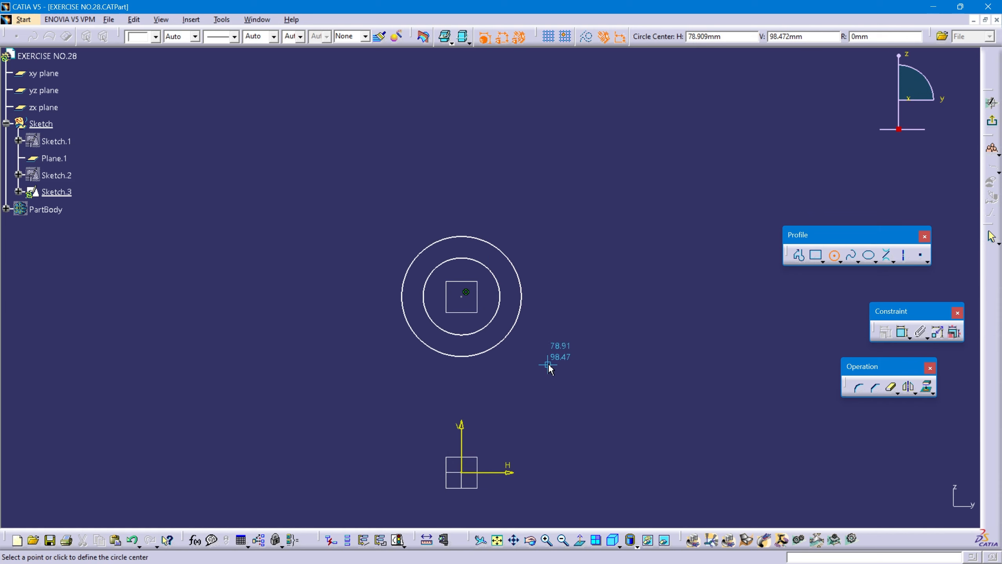
mouse_move(545, 302)
middle_mouse_down()
mouse_move(542, 274)
mouse_move(538, 302)
middle_mouse_up()
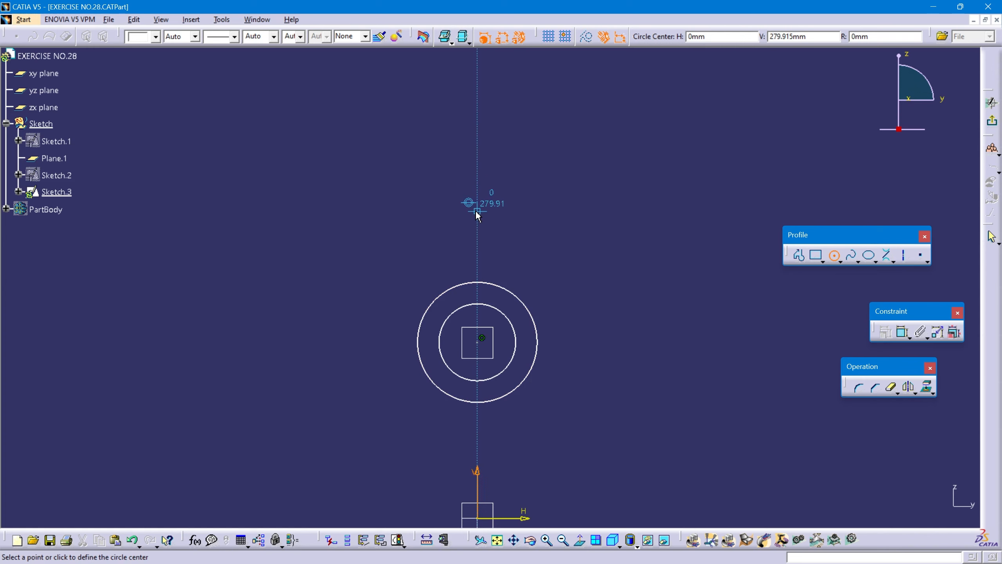
left_click(478, 210)
left_click(496, 214)
left_click(478, 211)
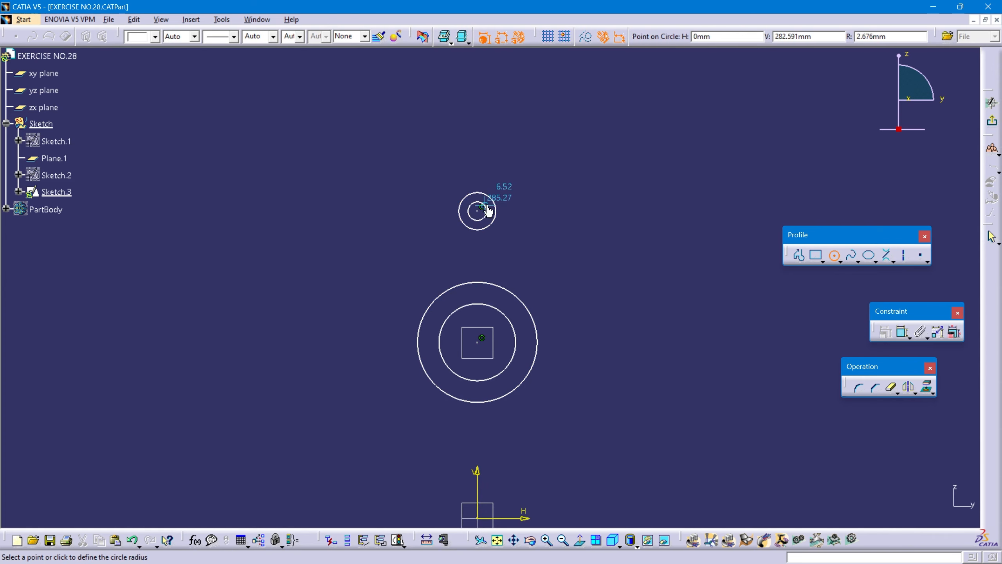
left_click(518, 186)
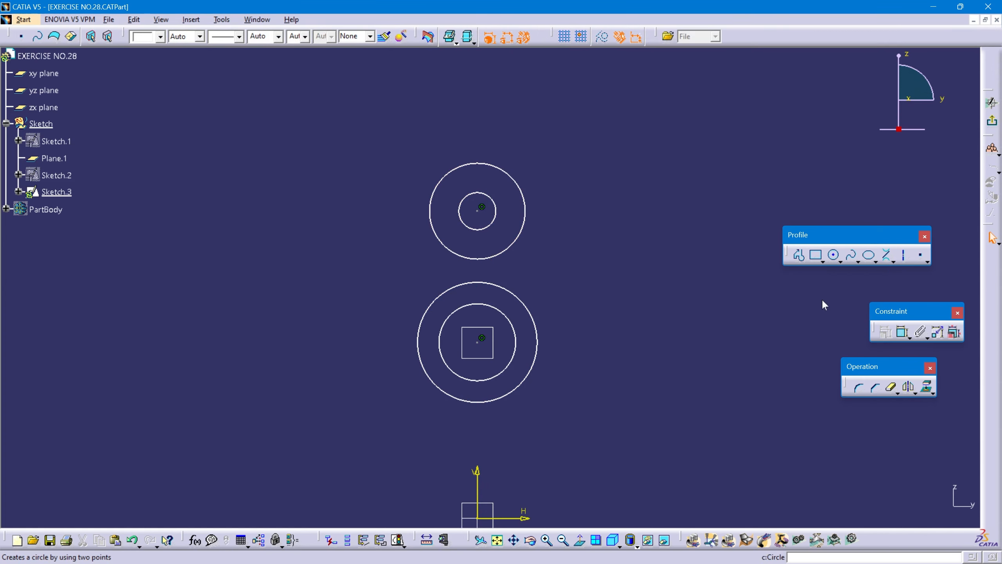
Step: Dimension the lower circles' centre at 160 mm from the horizontal axis
left_click(902, 332)
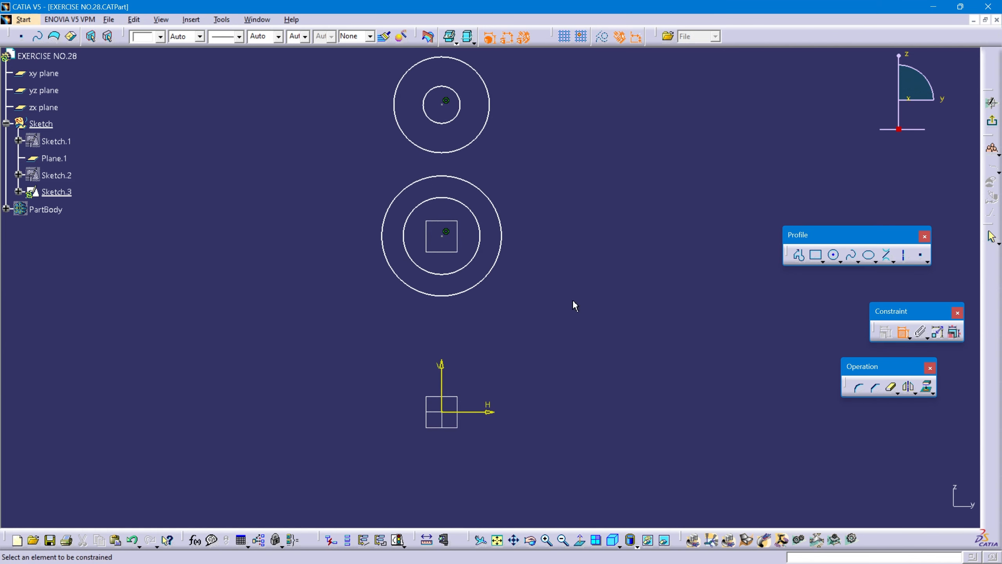
left_click(442, 235)
left_click(478, 412)
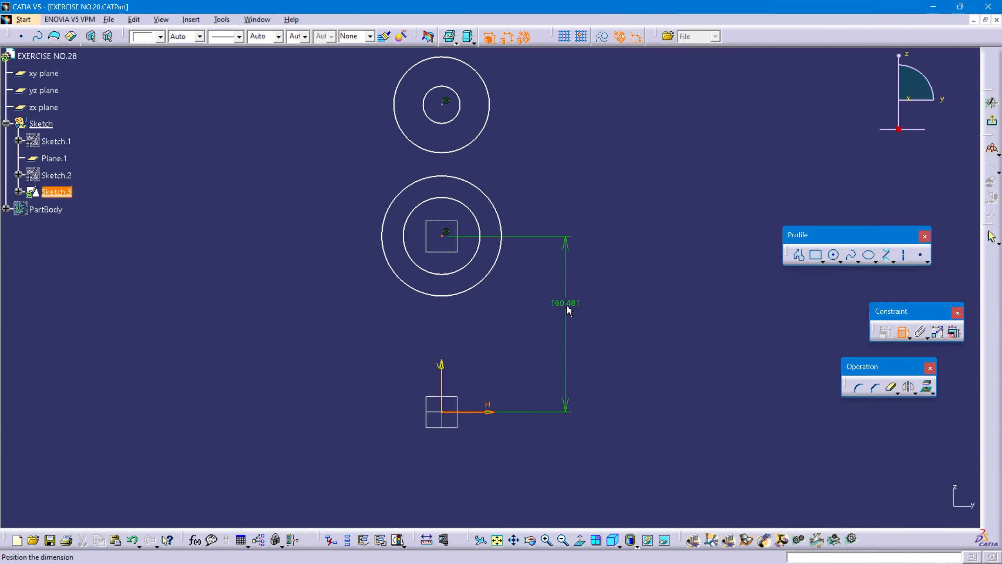
left_click(566, 304)
double_click(566, 304)
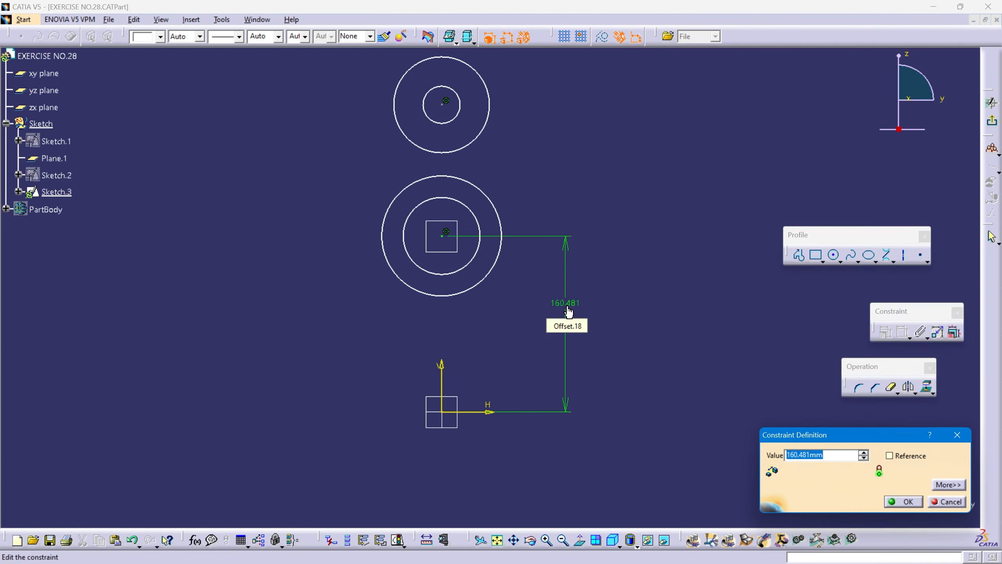
type("160")
key("Return")
Step: Dimension the lower pair's outer circle with a diameter of 42*2 mm
mouse_move(566, 307)
middle_mouse_down()
mouse_move(477, 220)
mouse_move(488, 274)
mouse_move(481, 296)
middle_mouse_up()
left_click(488, 313)
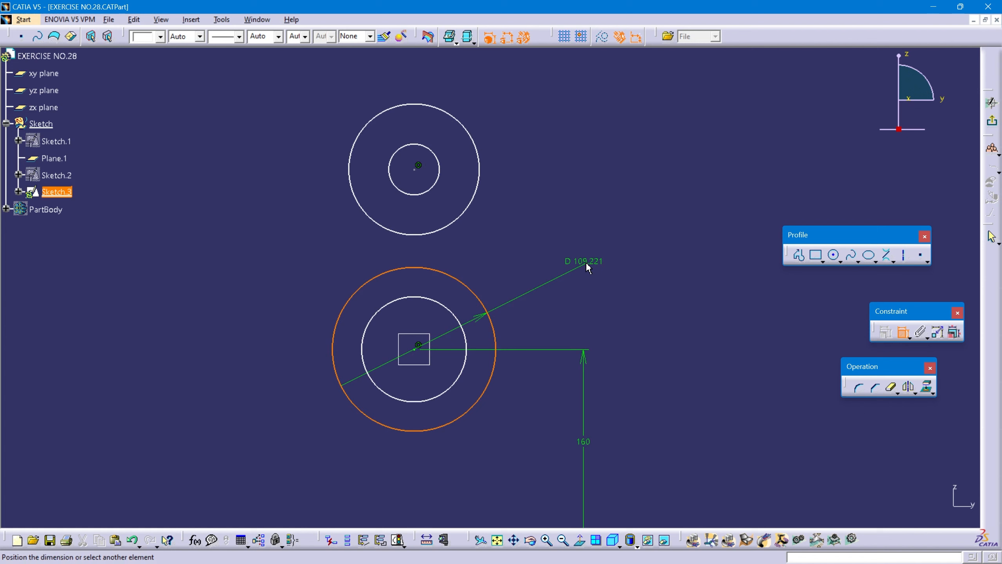
left_click(587, 263)
double_click(587, 263)
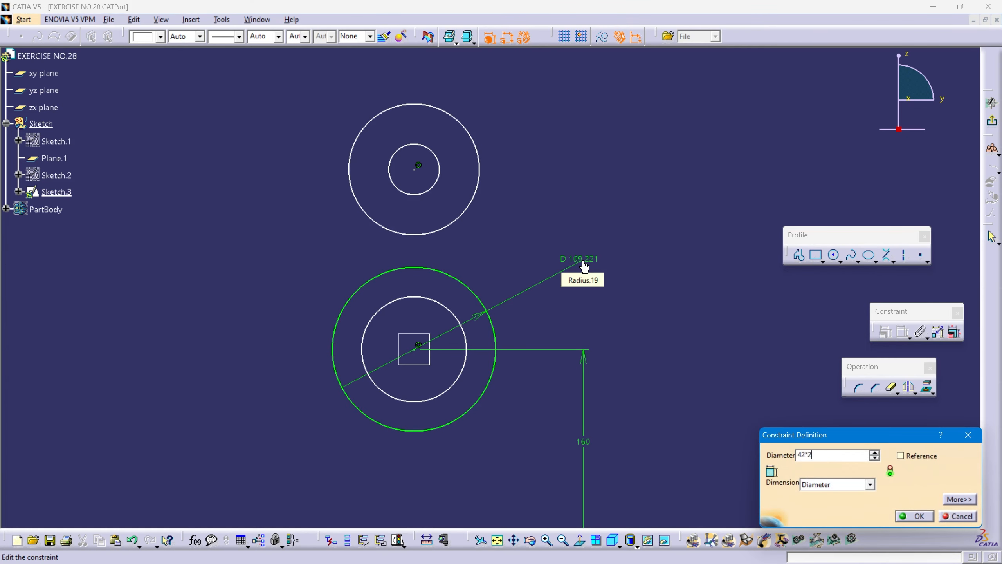
key("Return")
Step: Dimension the lower pair's inner circle with a diameter of 60 mm
left_click(430, 298)
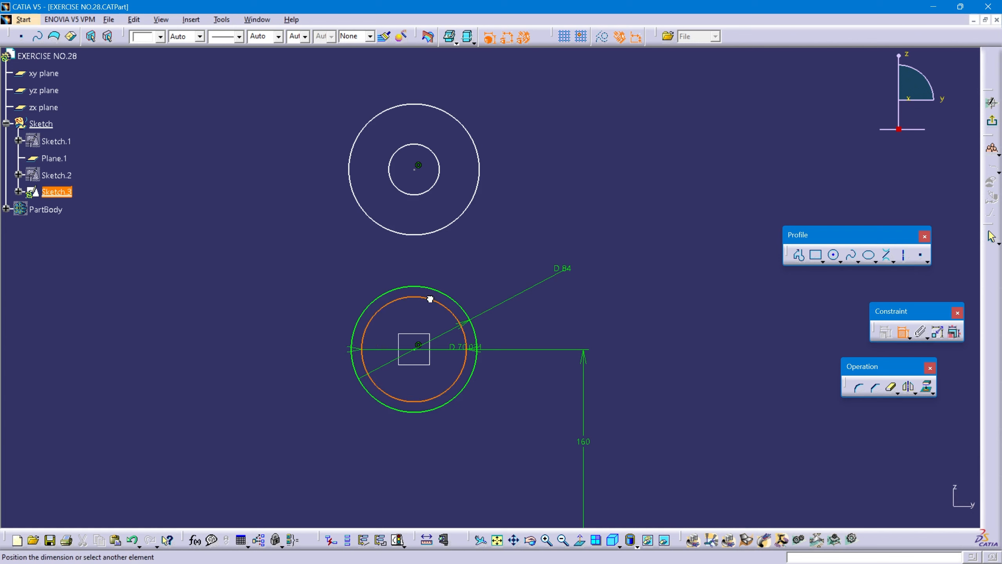
left_click(314, 296)
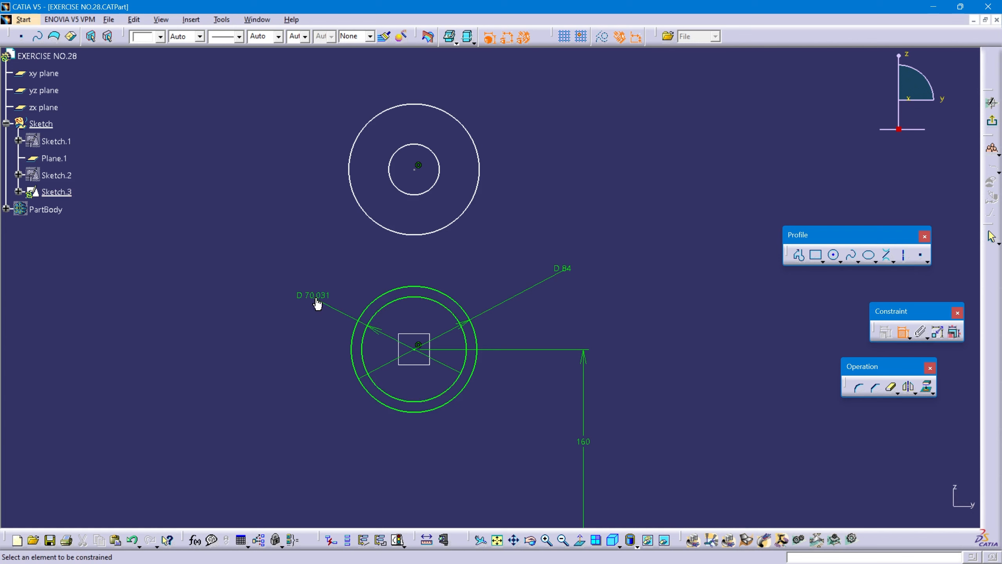
double_click(318, 303)
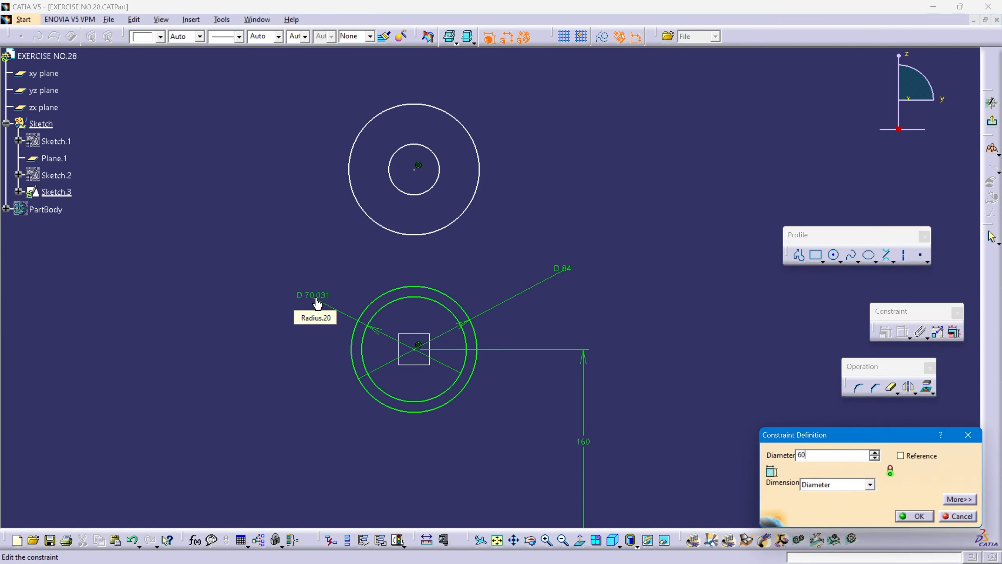
key("Return")
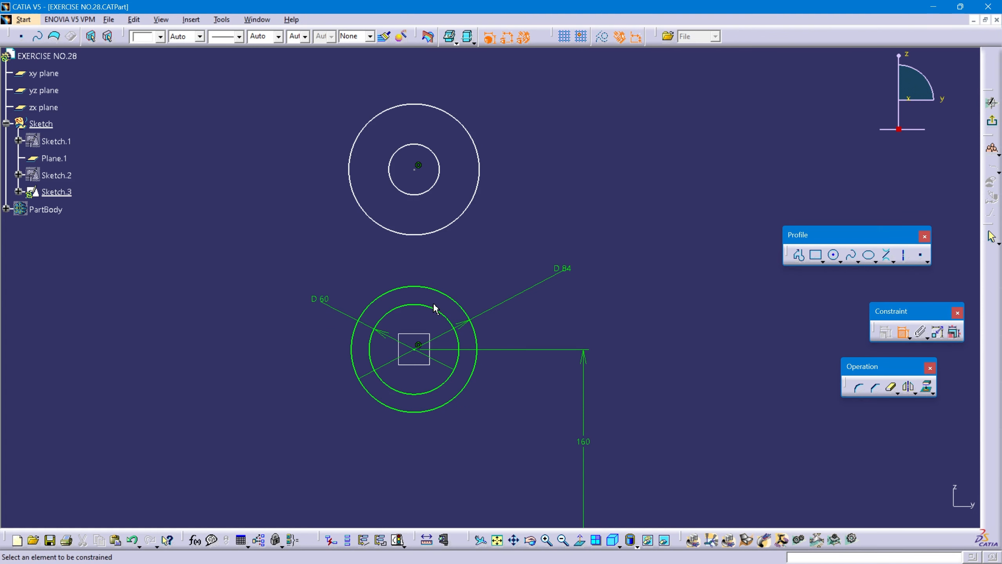
Step: Dimension the upper pair's inner circle with a diameter of 20 mm
middle_click_drag(435, 309, 431, 265)
middle_click_drag(436, 218, 448, 265)
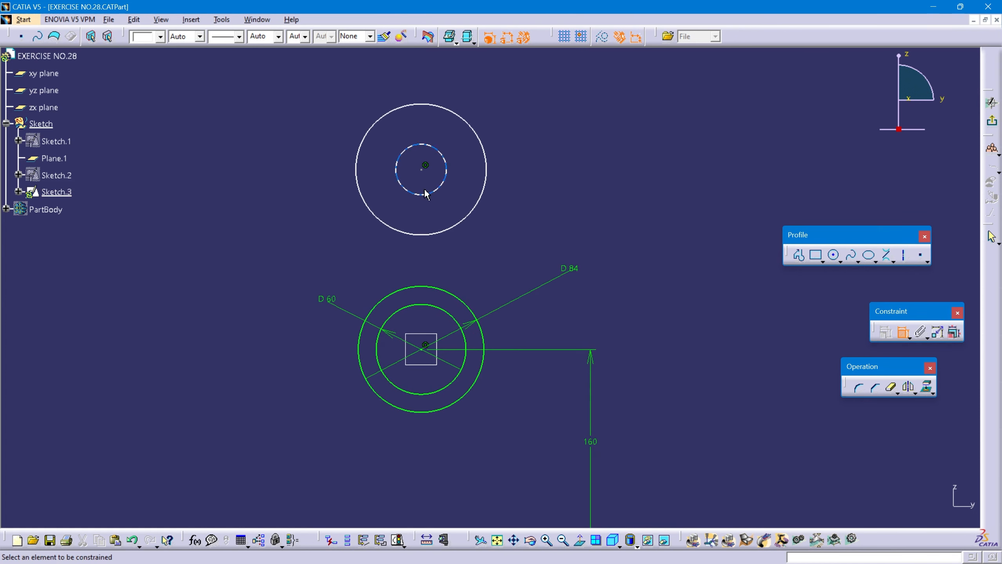
left_click(447, 173)
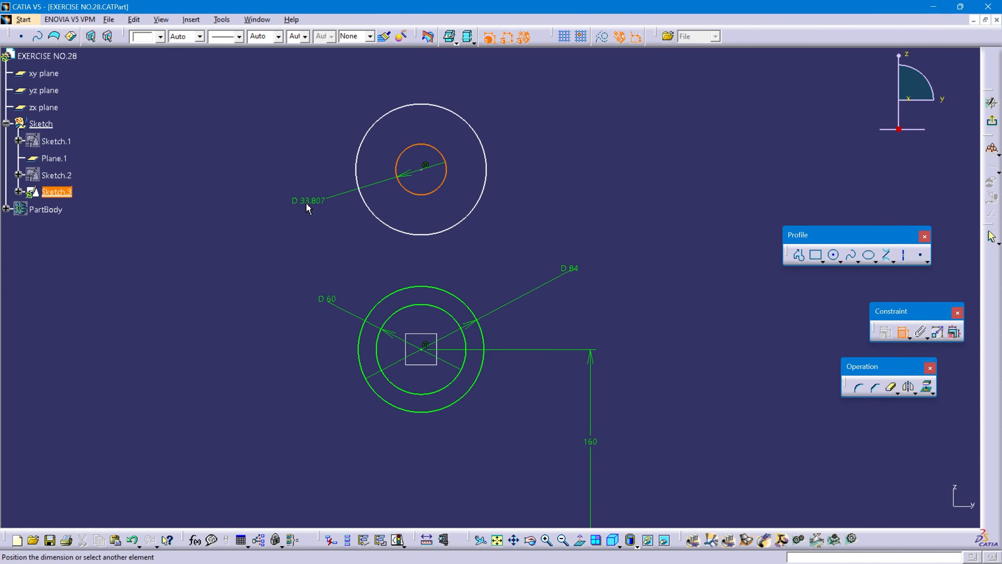
left_click(307, 204)
double_click(306, 203)
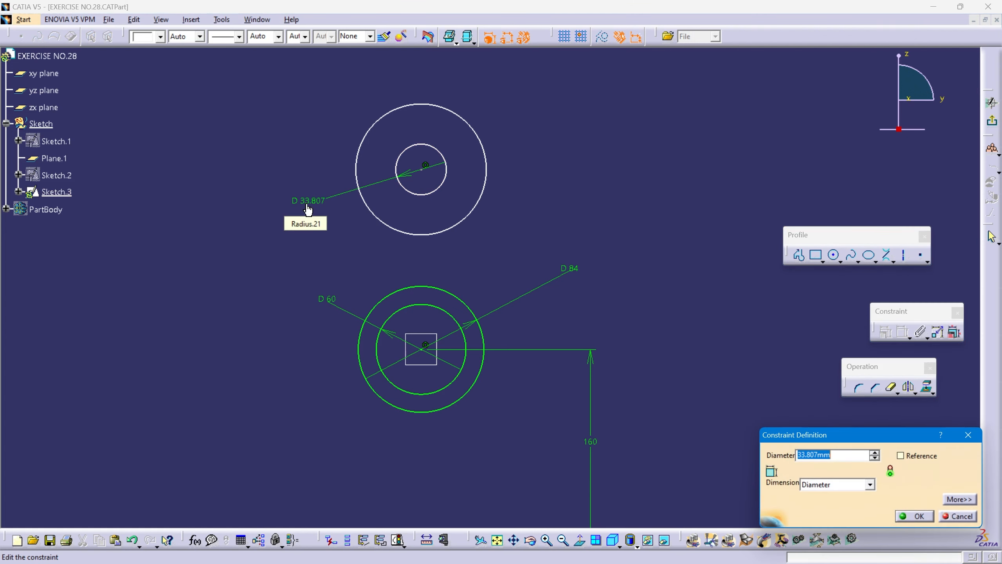
type("20")
key("Return")
Step: Dimension the upper pair's outer circle with a diameter of 40 mm
left_click(356, 178)
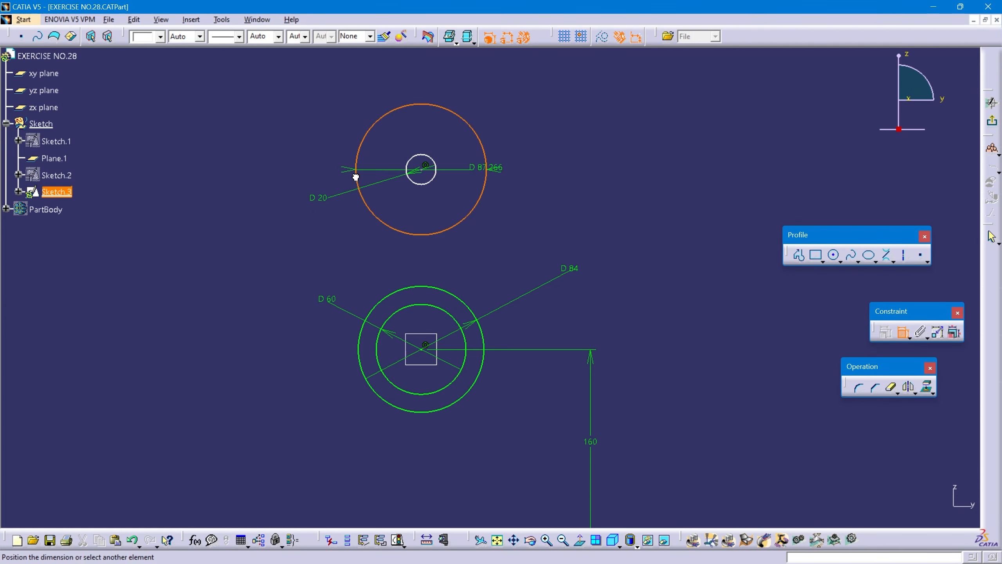
left_click(261, 173)
double_click(261, 173)
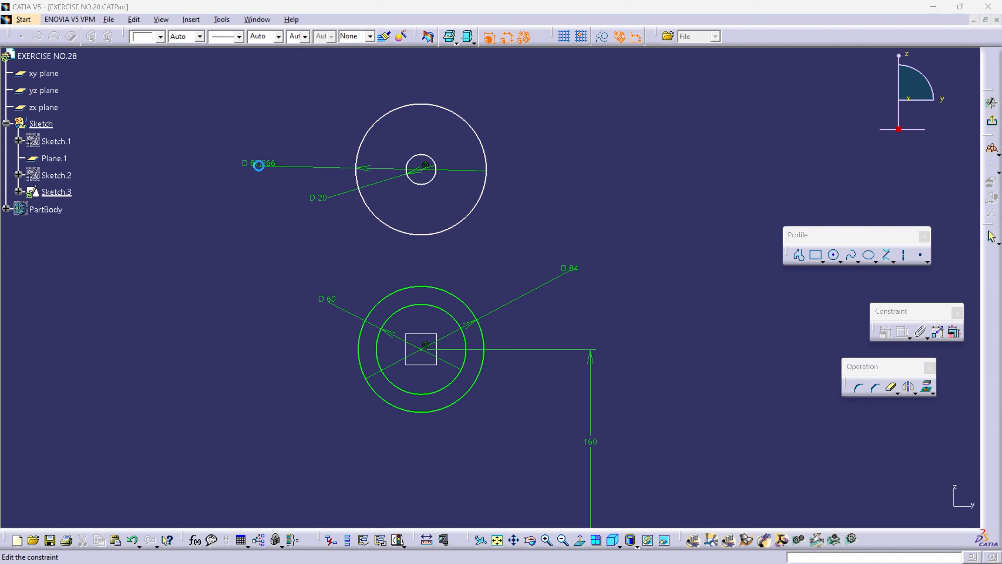
type("40")
key("Return")
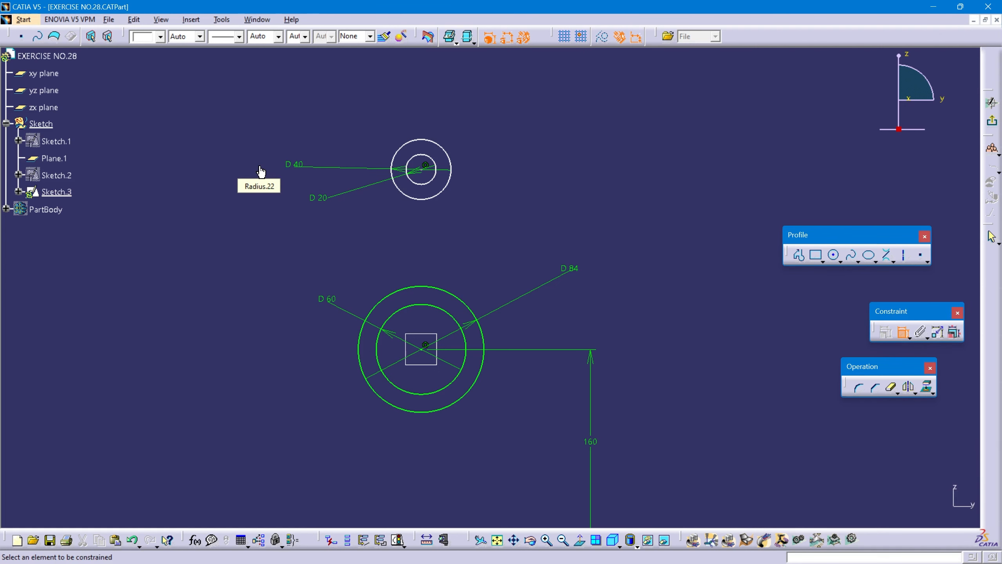
Step: Dimension the vertical distance between the centres of the upper and lower circle pairs as 60 mm
left_click(427, 181)
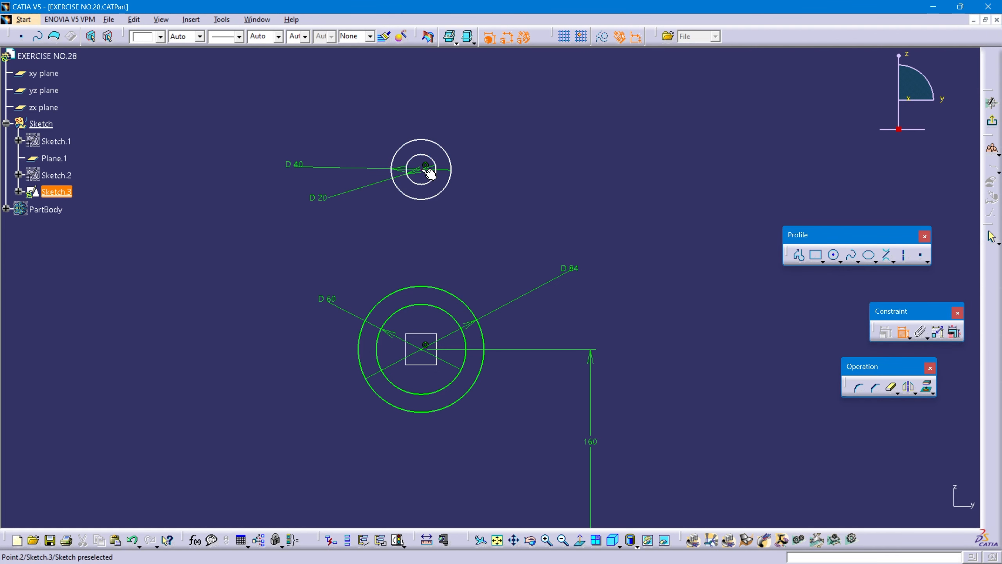
left_click(425, 346)
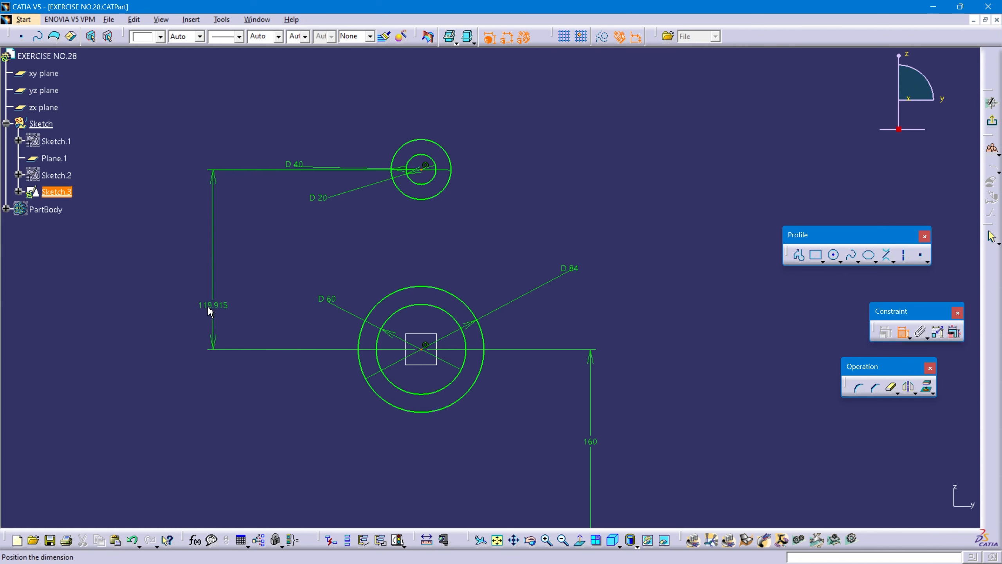
left_click(212, 291)
double_click(211, 291)
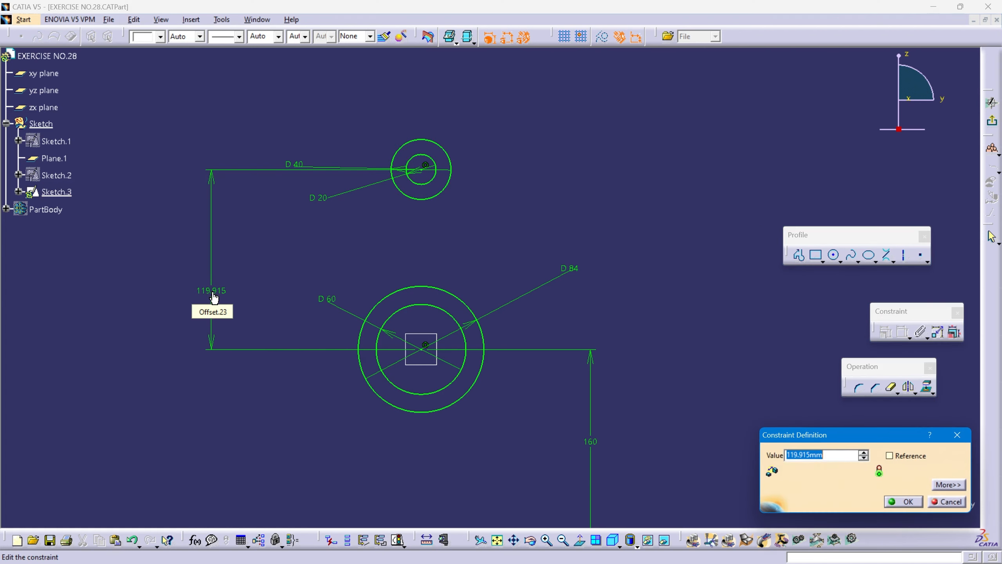
type("60")
key("Return")
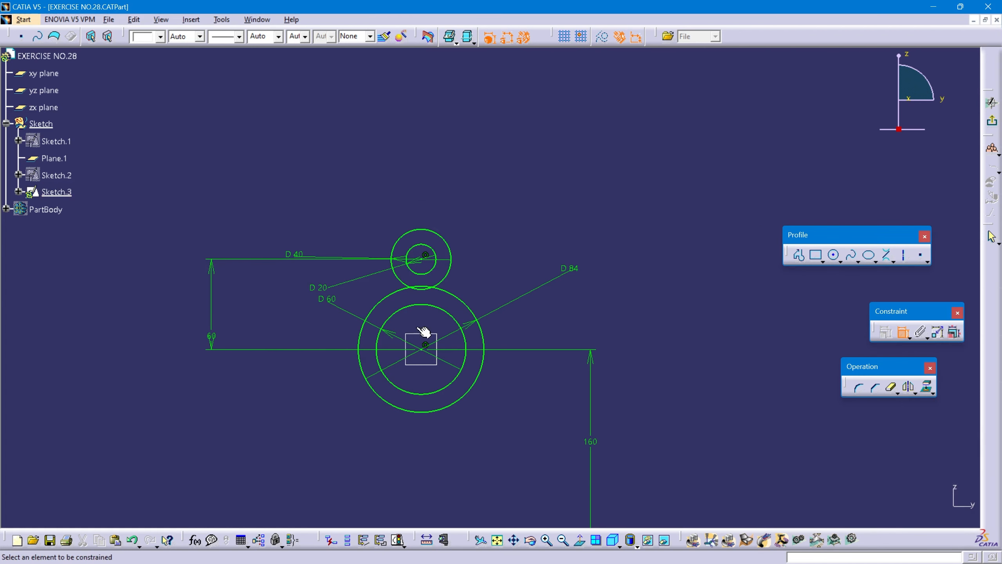
mouse_move(419, 328)
middle_mouse_down()
mouse_move(426, 321)
mouse_move(385, 304)
mouse_move(454, 271)
mouse_move(510, 266)
middle_mouse_up()
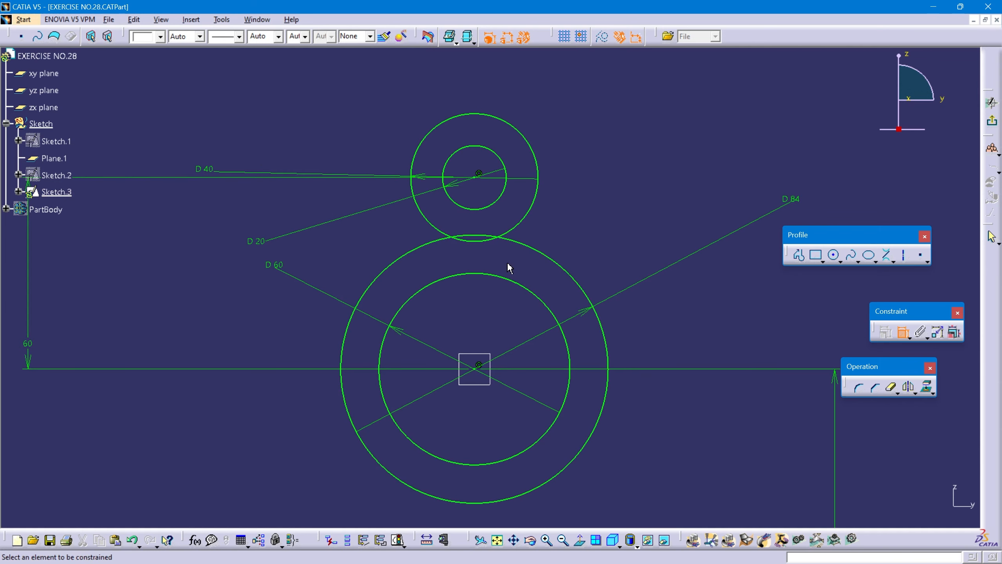
key("Escape")
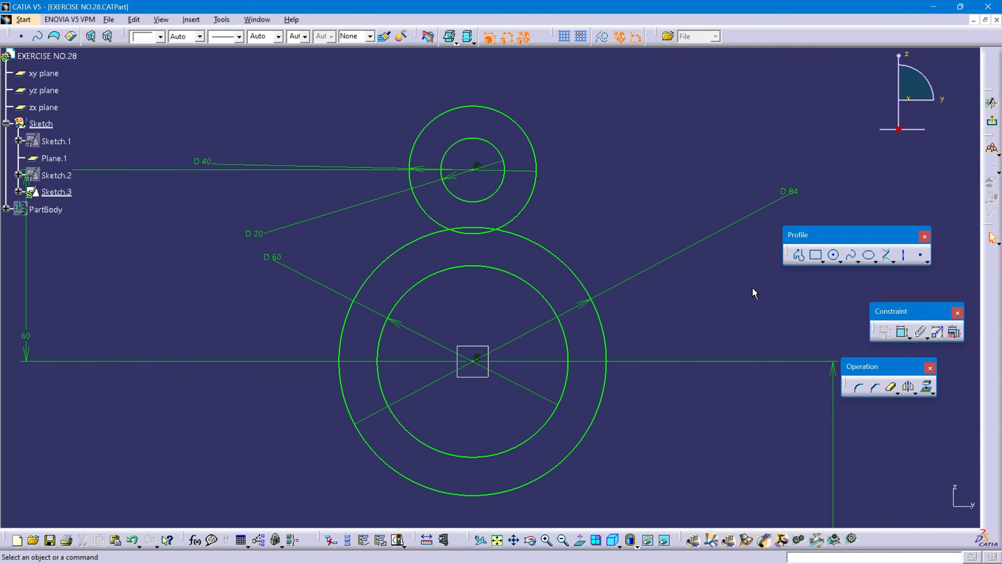
Step: Draw bi-tangent lines joining the 40 mm and 84 mm outer circles on both sides
left_click(889, 255)
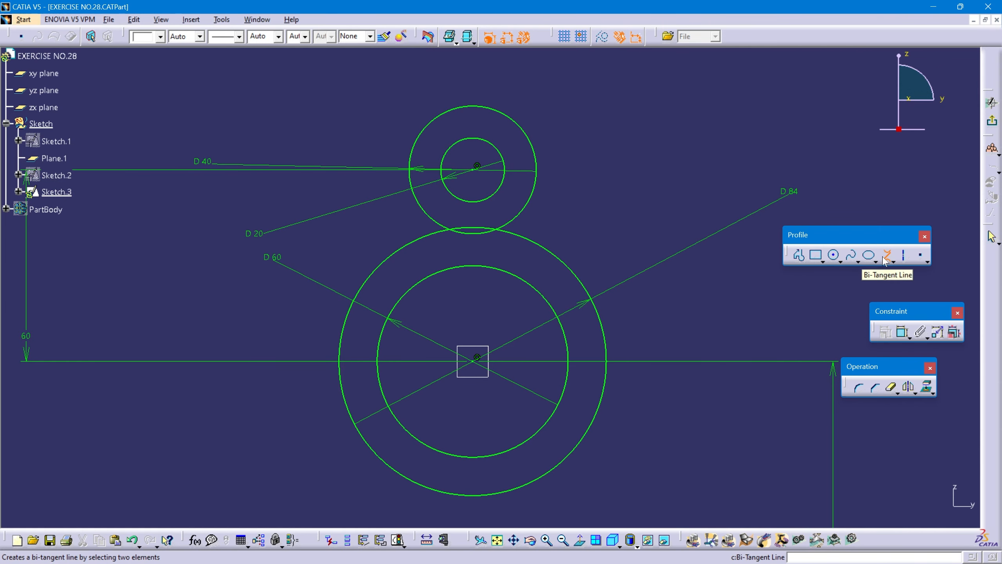
left_click(533, 145)
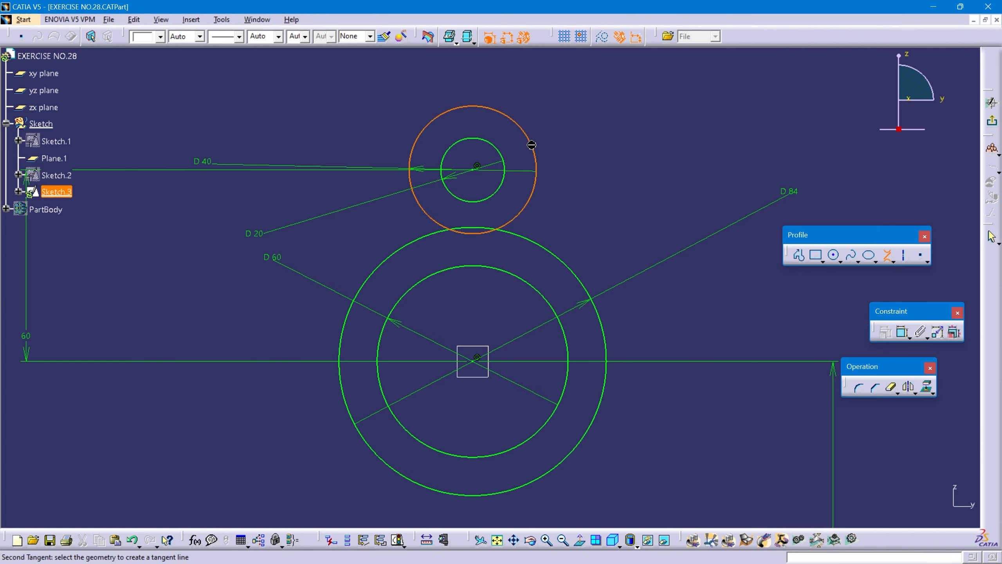
left_click(587, 287)
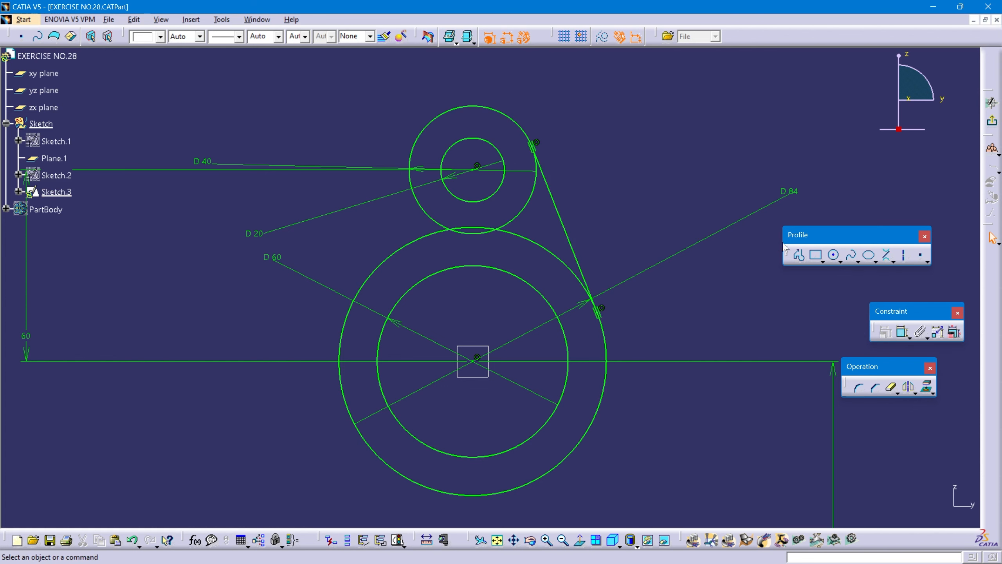
left_click(887, 256)
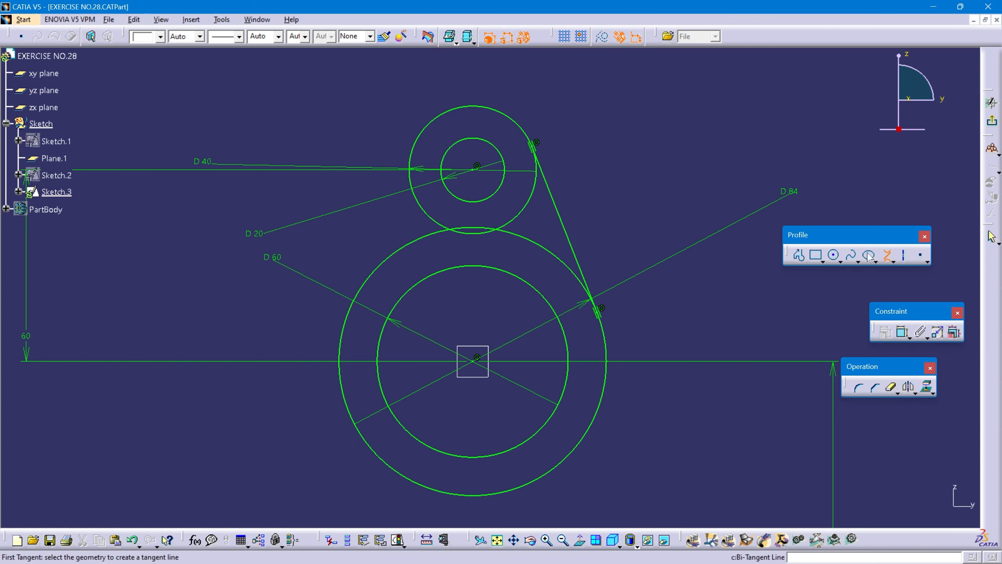
left_click(419, 151)
left_click(377, 272)
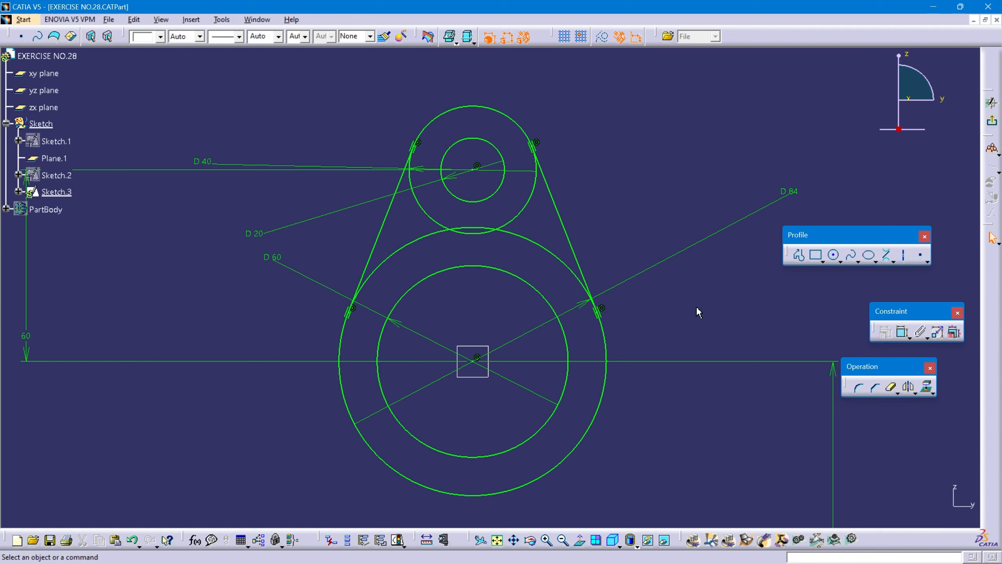
Step: Quick-trim the arcs of the 40 mm and 84 mm circles lying between the two tangent lines
left_click(889, 389)
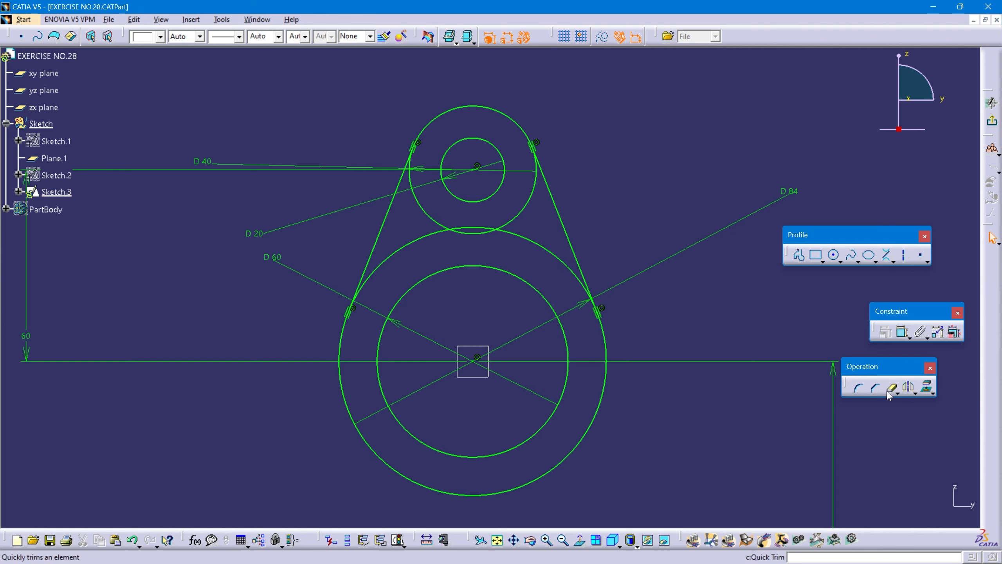
left_click(891, 388)
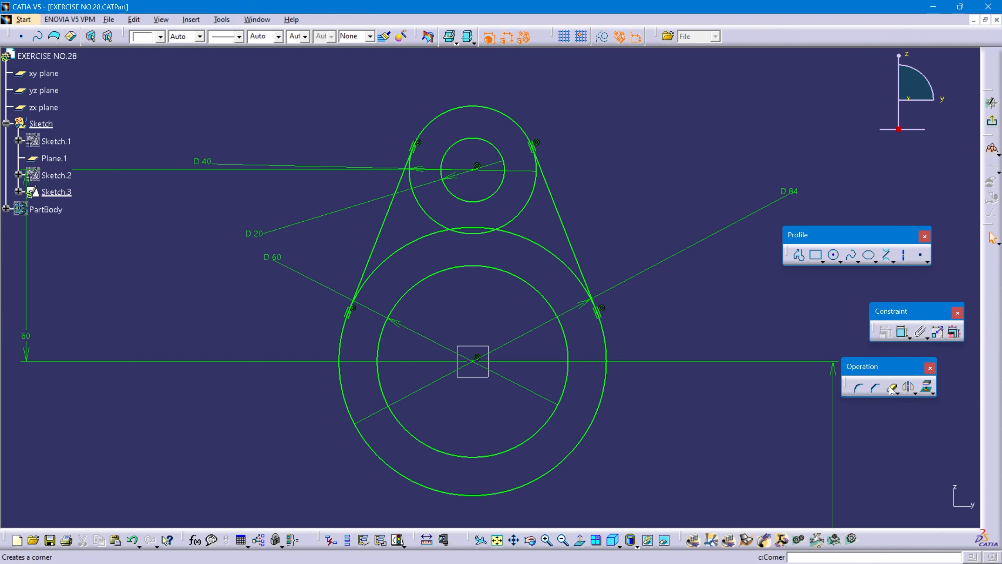
left_click(529, 239)
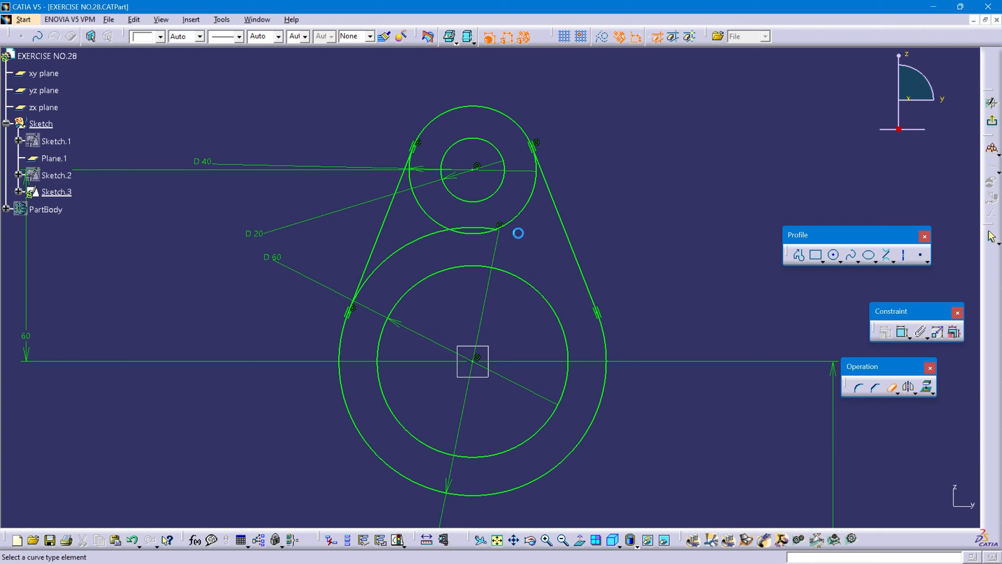
left_click(477, 231)
left_click(425, 213)
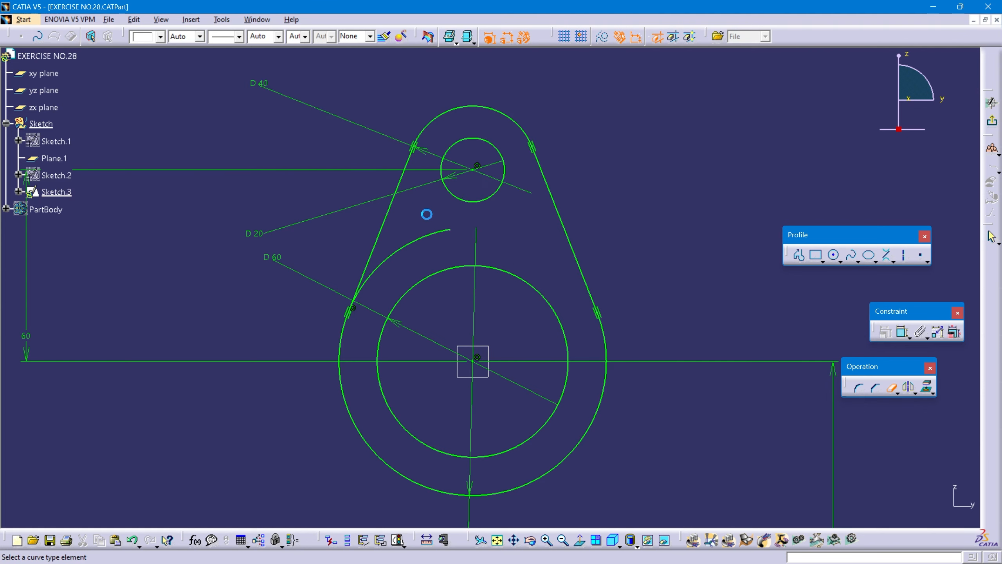
left_click(425, 239)
middle_click_drag(529, 253, 532, 228)
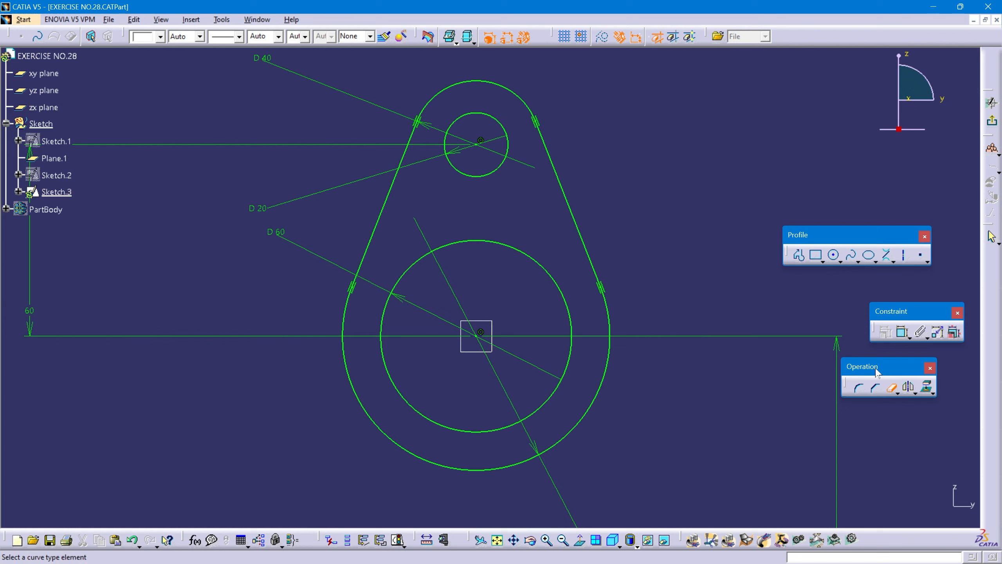
key("Escape")
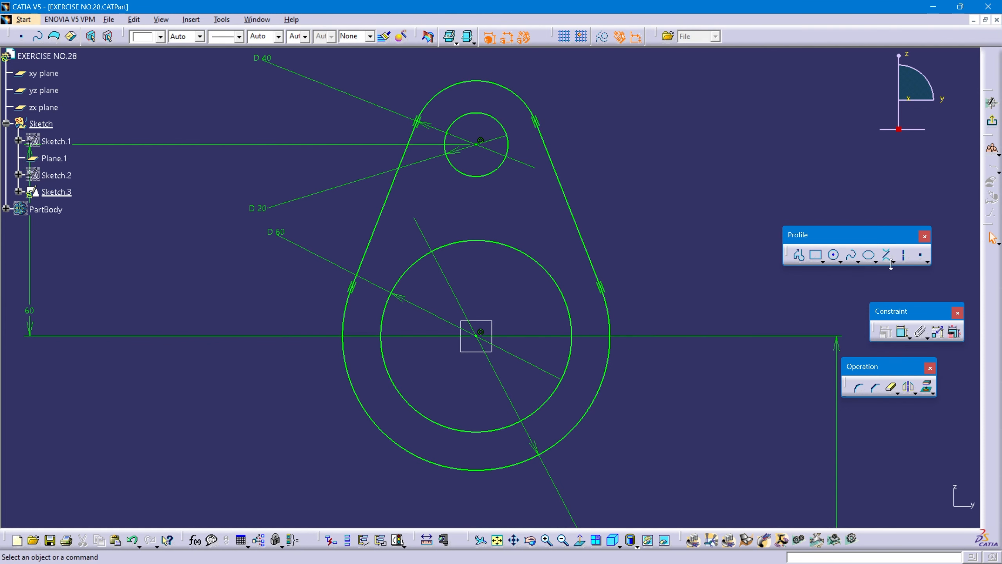
Step: Draw a horizontal line across the 60 mm circle with both ends on it, then shift it slightly below the centre
left_click(892, 263)
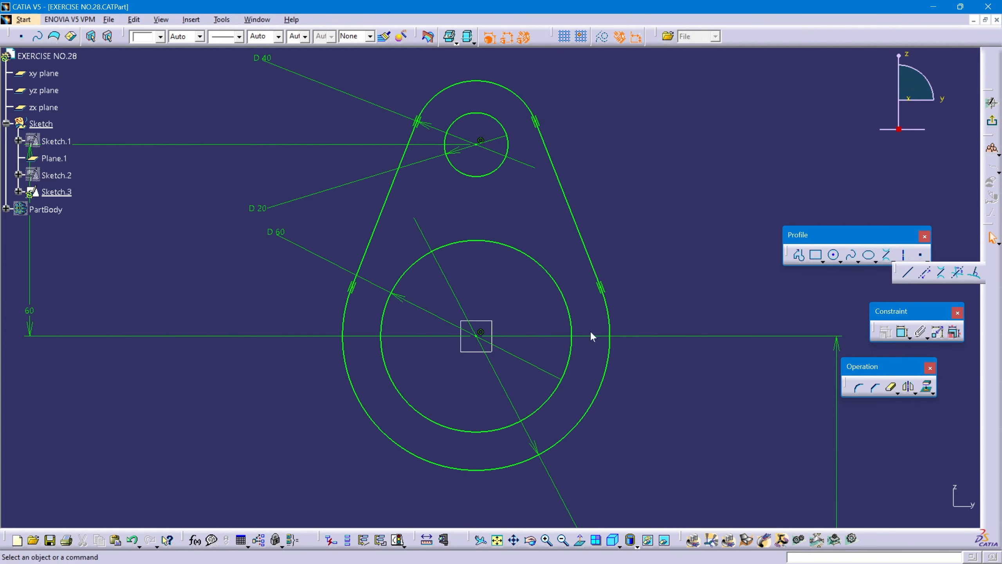
left_click(379, 335)
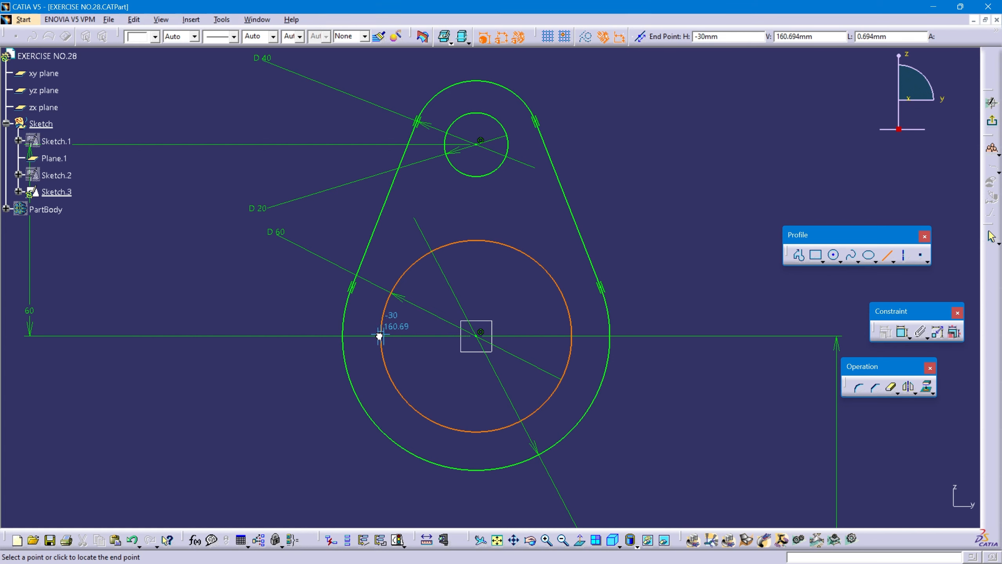
left_click(572, 335)
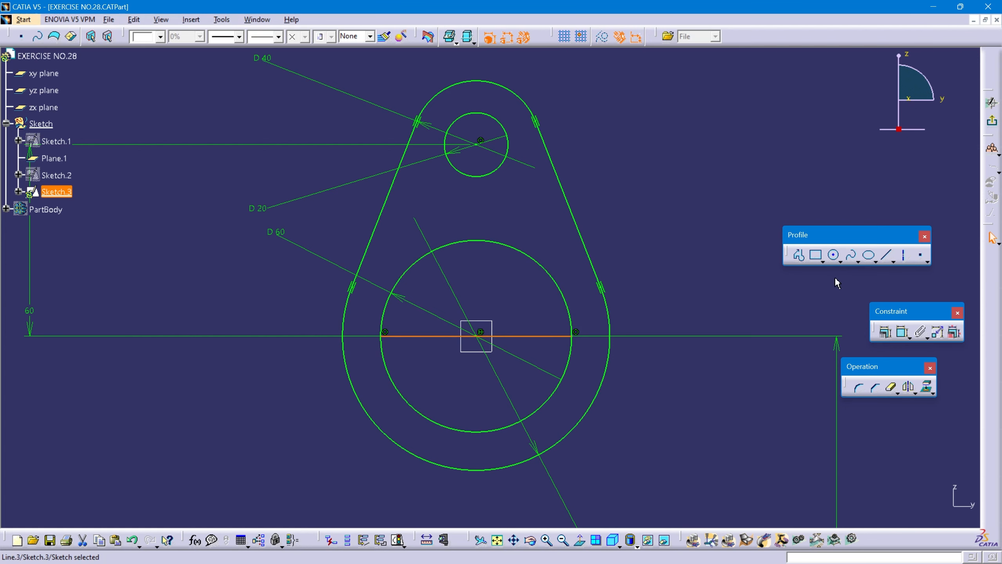
left_click(698, 299)
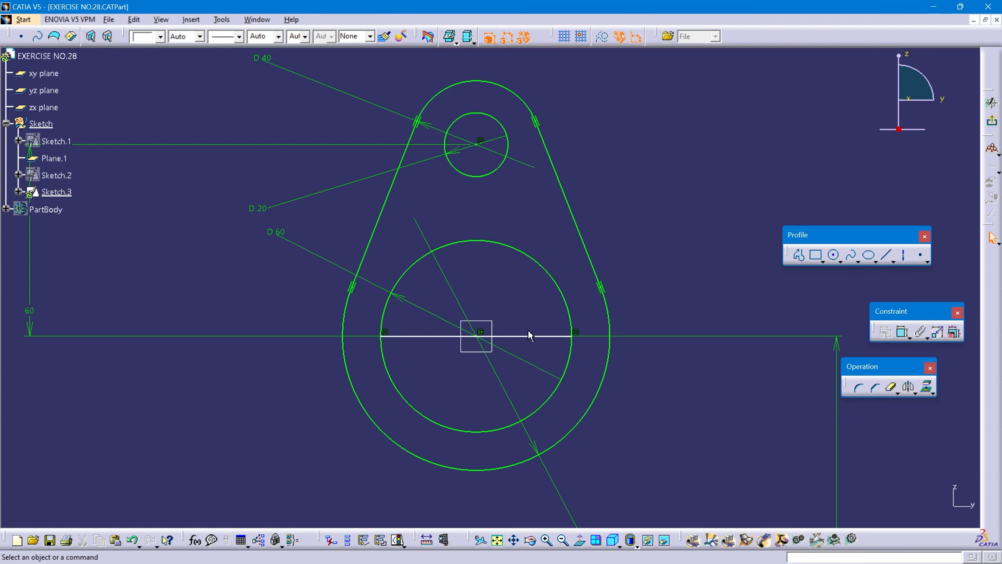
left_click_drag(529, 335, 525, 347)
left_click(796, 307)
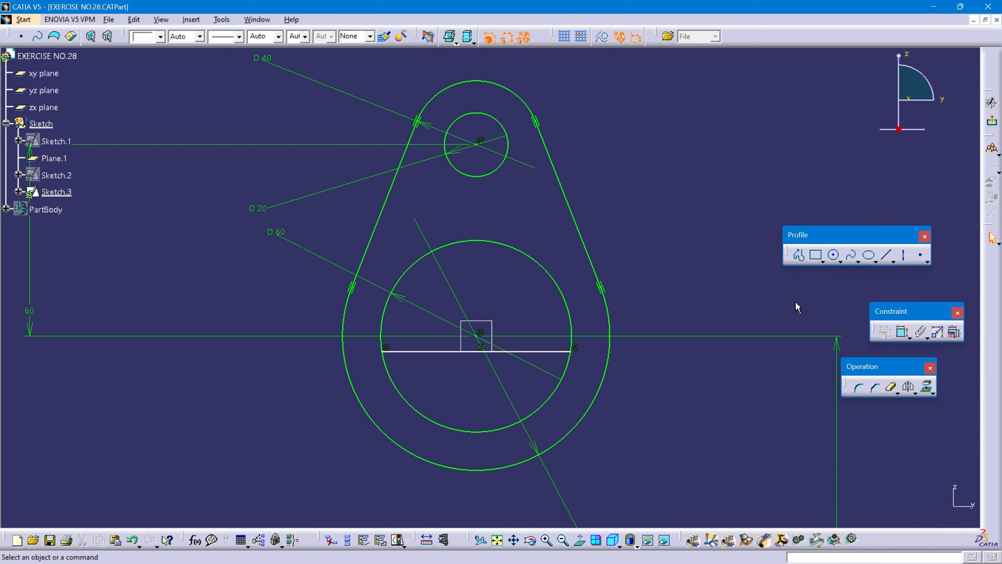
Step: Constrain the horizontal line coincident with the 60 mm circle's centre and convert it to a construction element
left_click(902, 332)
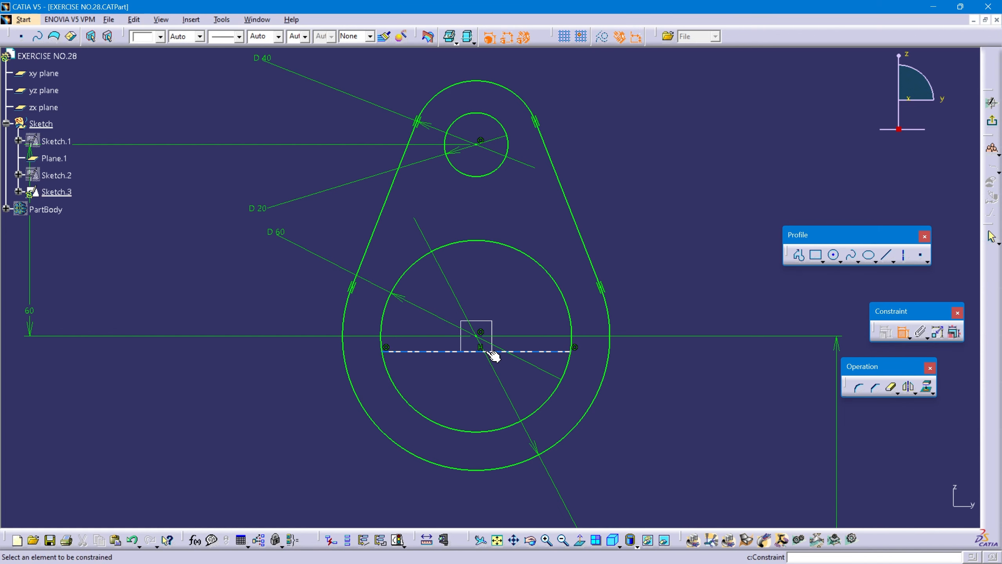
left_click(460, 350)
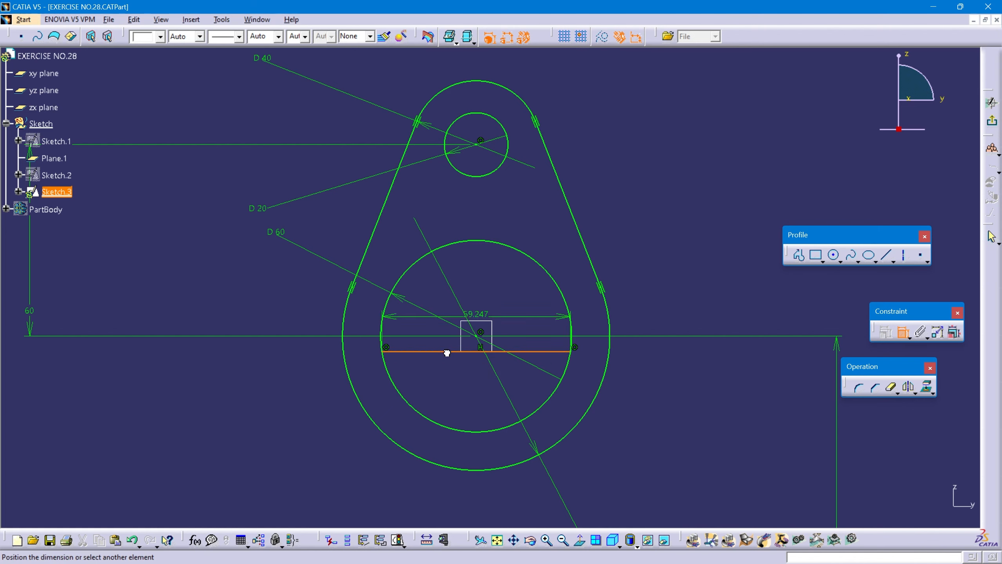
left_click(480, 336)
right_click(664, 206)
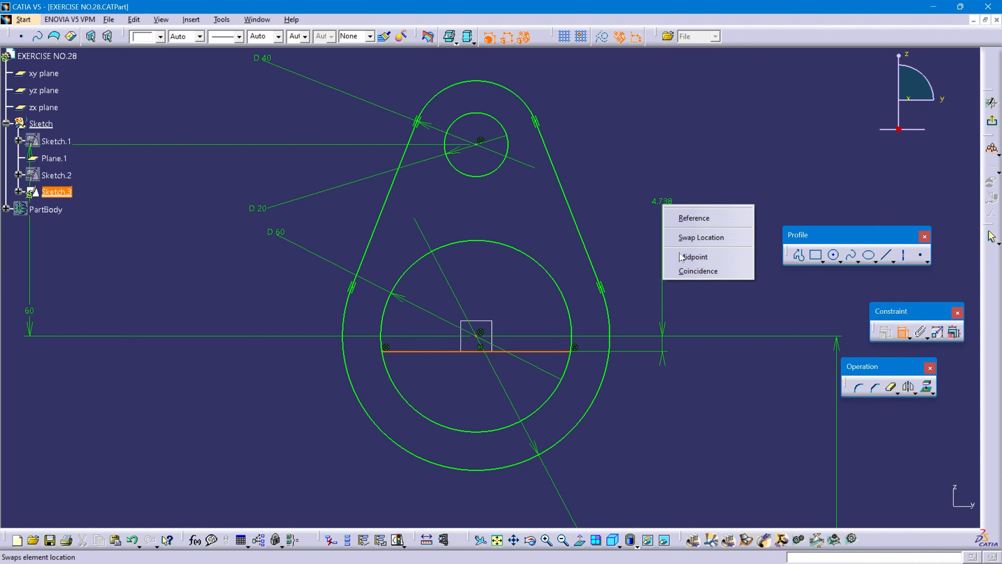
left_click(681, 272)
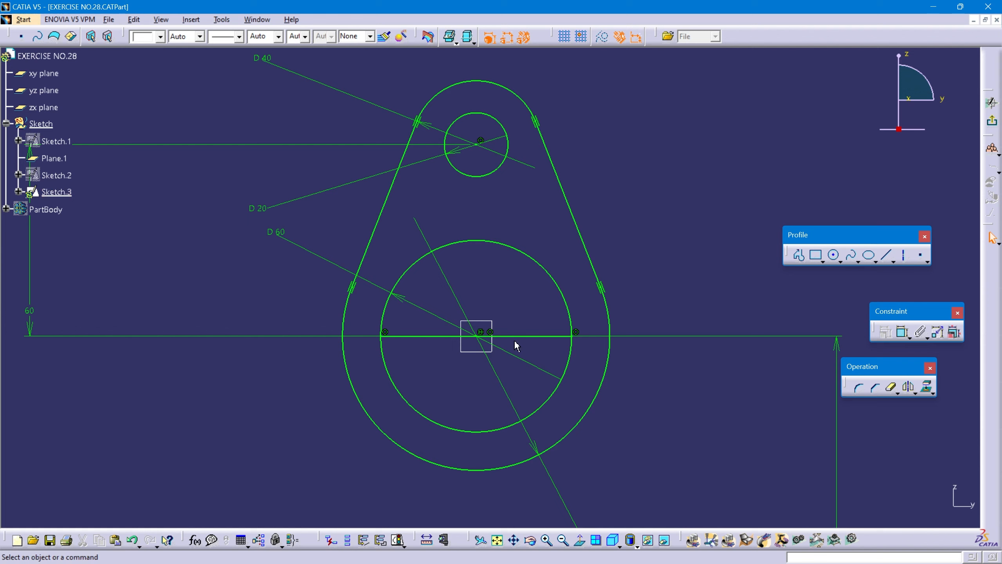
left_click(551, 335)
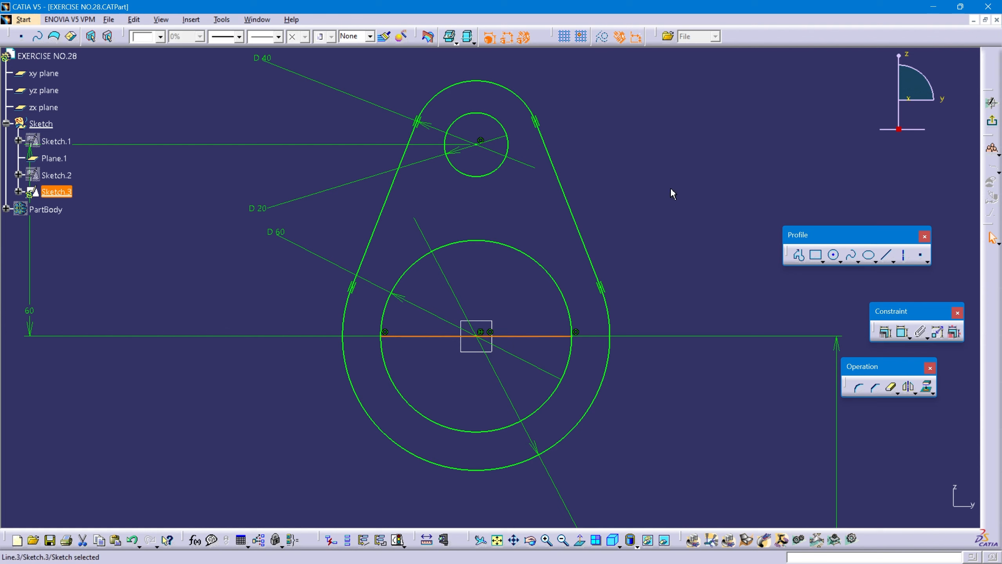
left_click(602, 55)
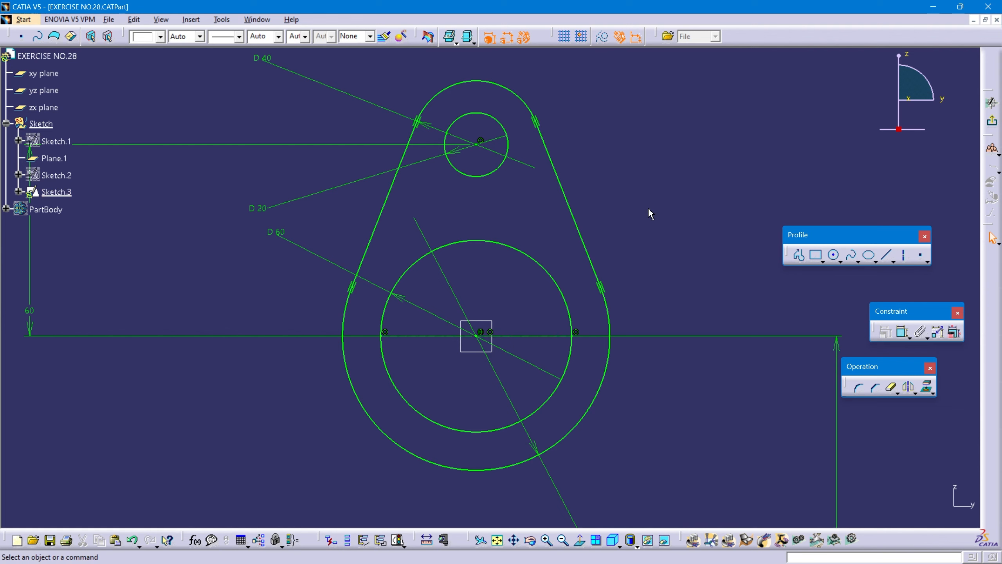
Step: Mirror both tangent lines, the upper 40 mm arc and the 20 mm circle about the horizontal construction line
left_click(383, 208)
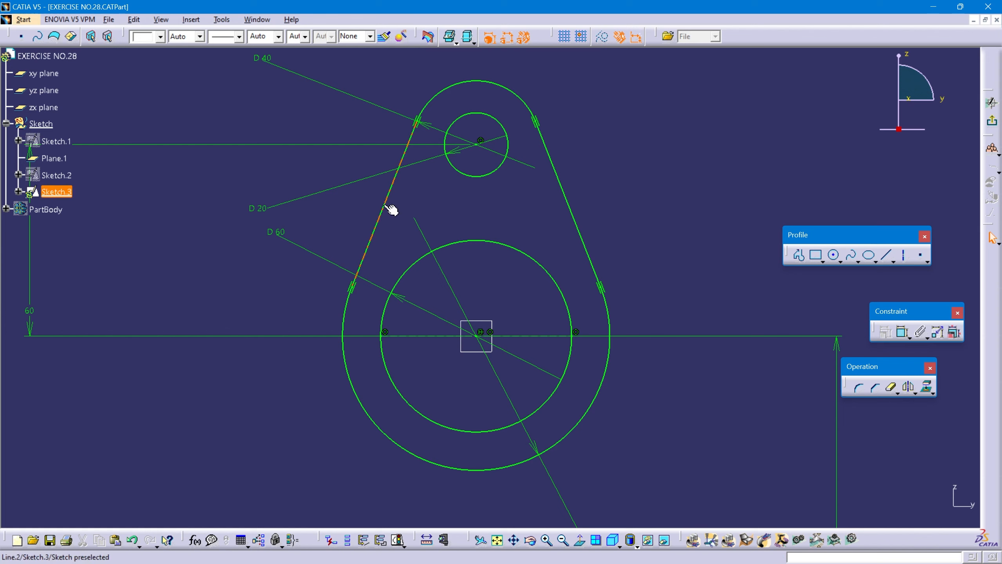
left_click(564, 194, "ctrl")
left_click(501, 85, "ctrl")
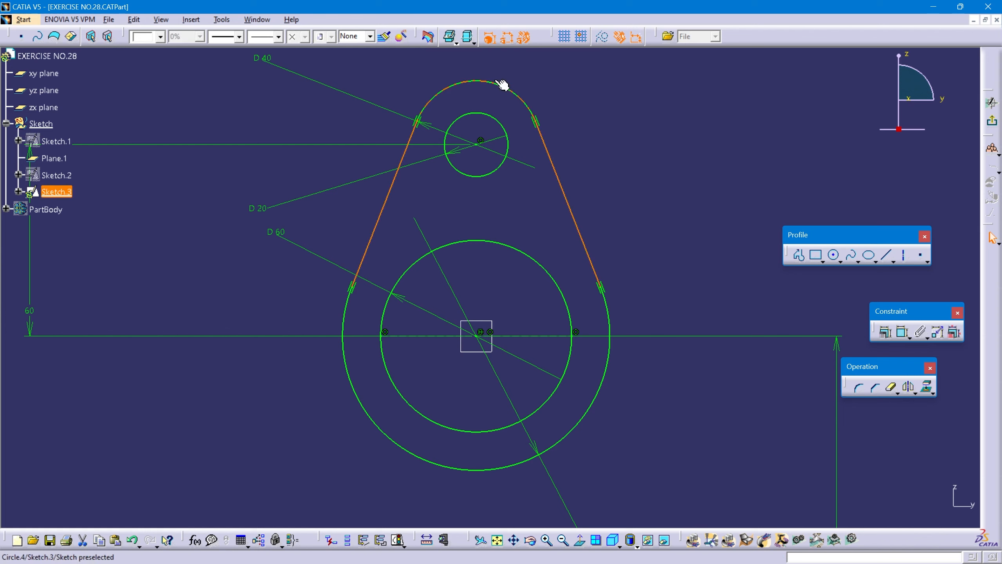
left_click(492, 116, "ctrl")
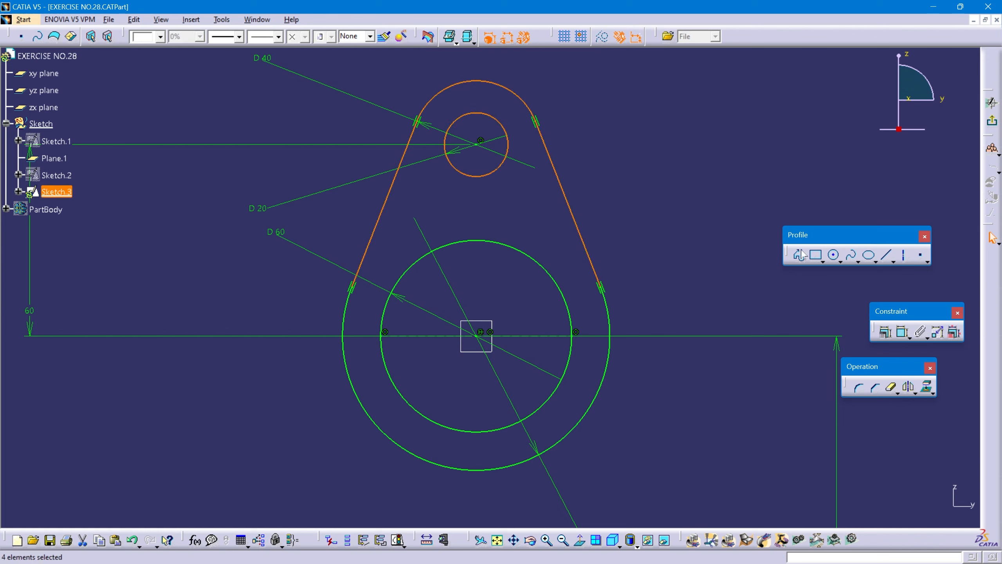
left_click(910, 388)
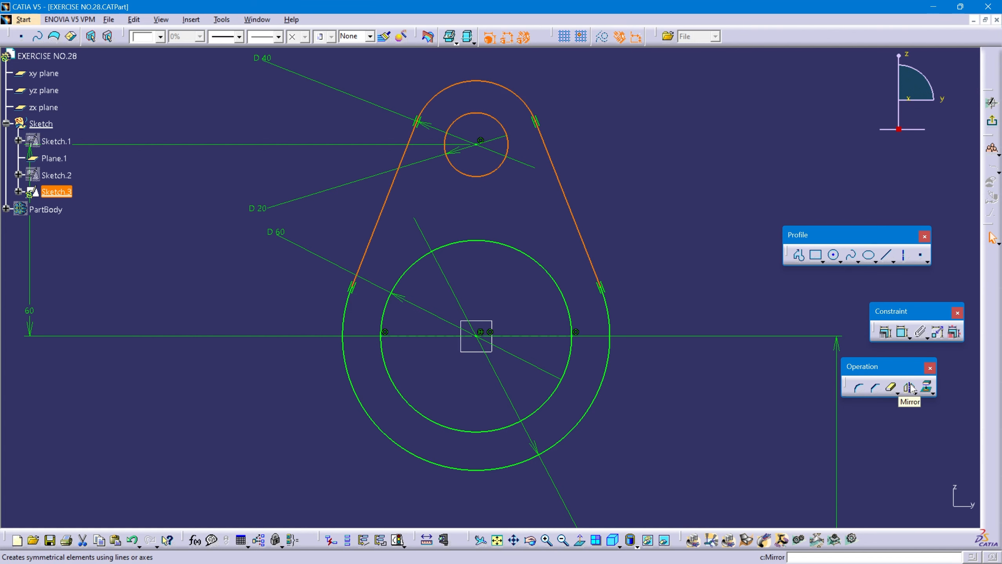
left_click(552, 340)
middle_click_drag(544, 337, 531, 262)
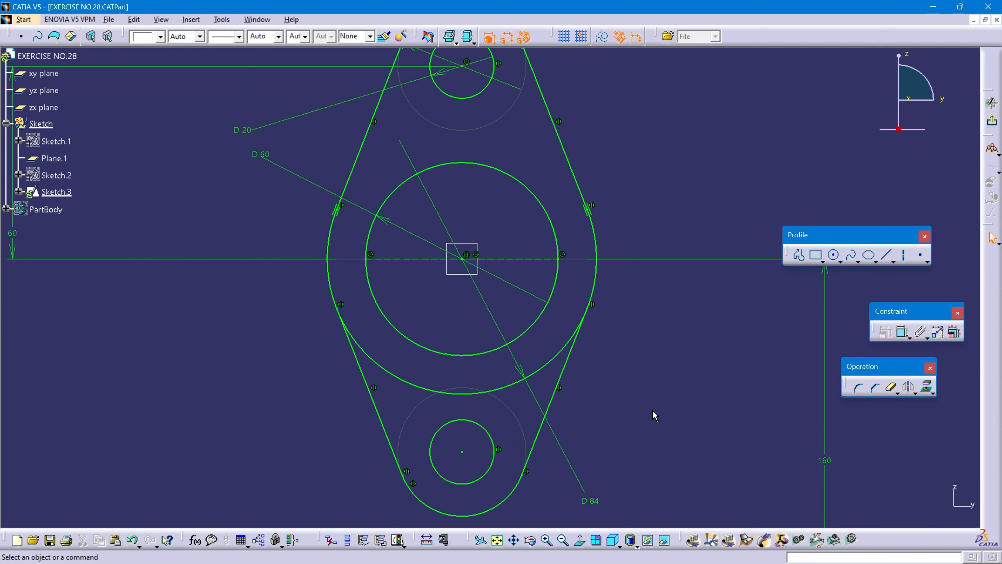
Step: Quick-trim the lower arc of the 84 mm circle between the mirrored tangent lines
left_click(889, 389)
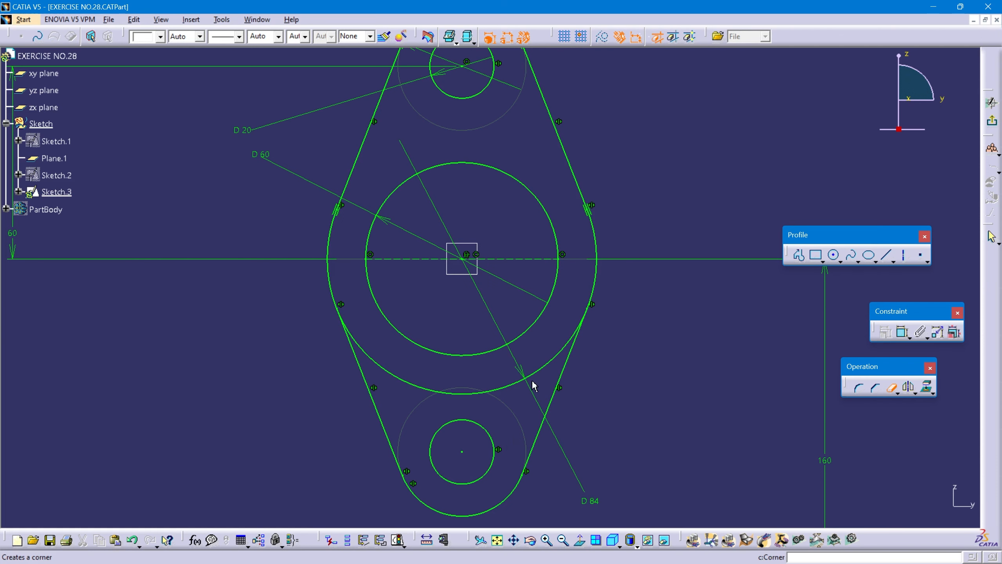
left_click(472, 395)
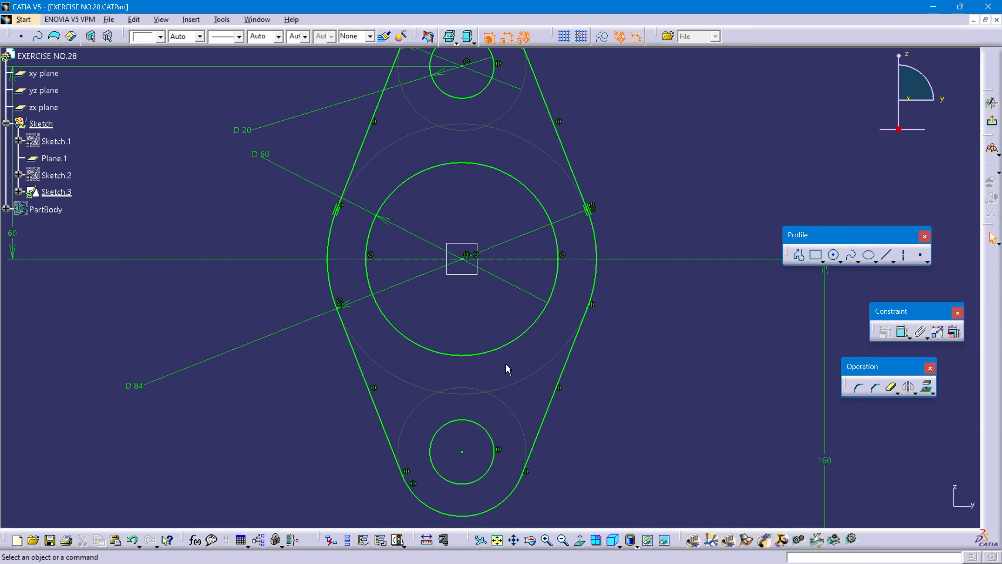
Step: Check the solving status of the two-lobed flange sketch and exit the sketch
mouse_move(506, 364)
middle_mouse_down()
mouse_move(531, 405)
mouse_move(541, 375)
mouse_move(542, 385)
middle_mouse_up()
left_click(523, 381)
left_click(541, 376)
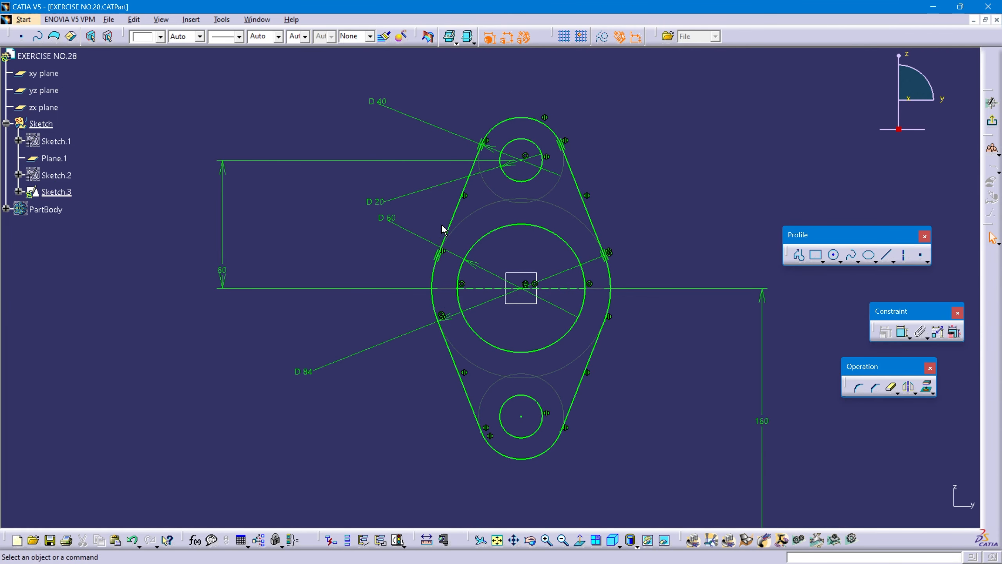
left_click(398, 540)
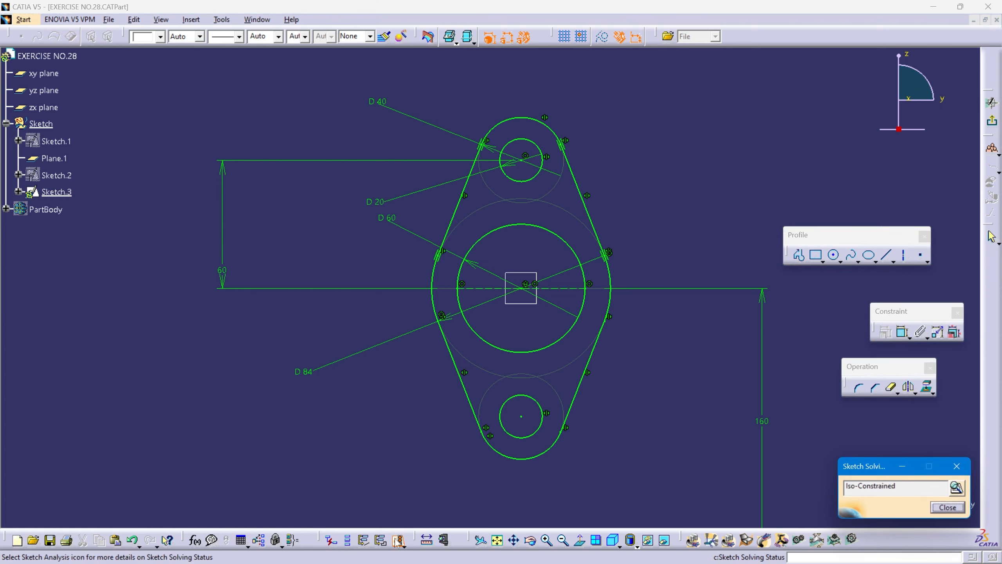
left_click(948, 508)
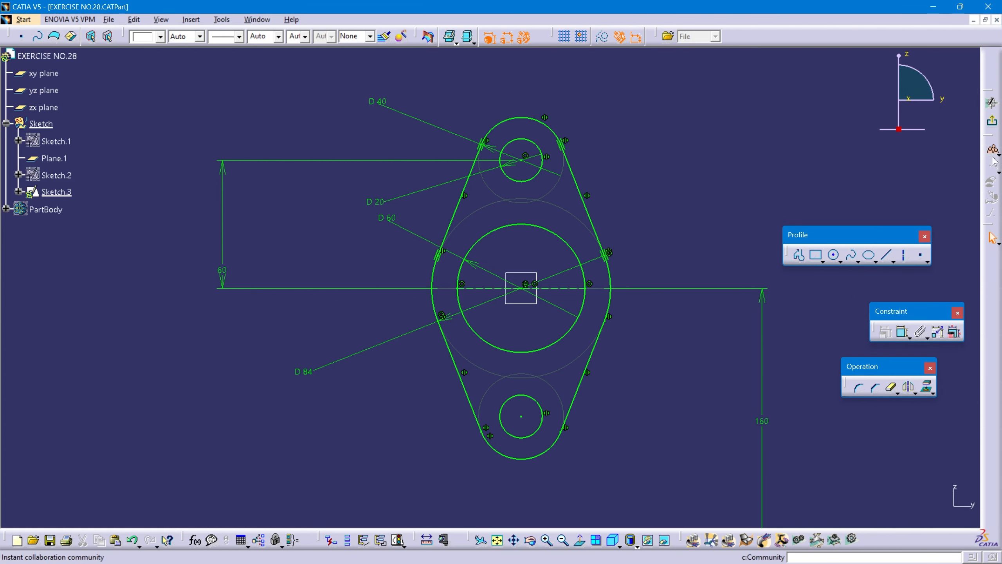
left_click(992, 121)
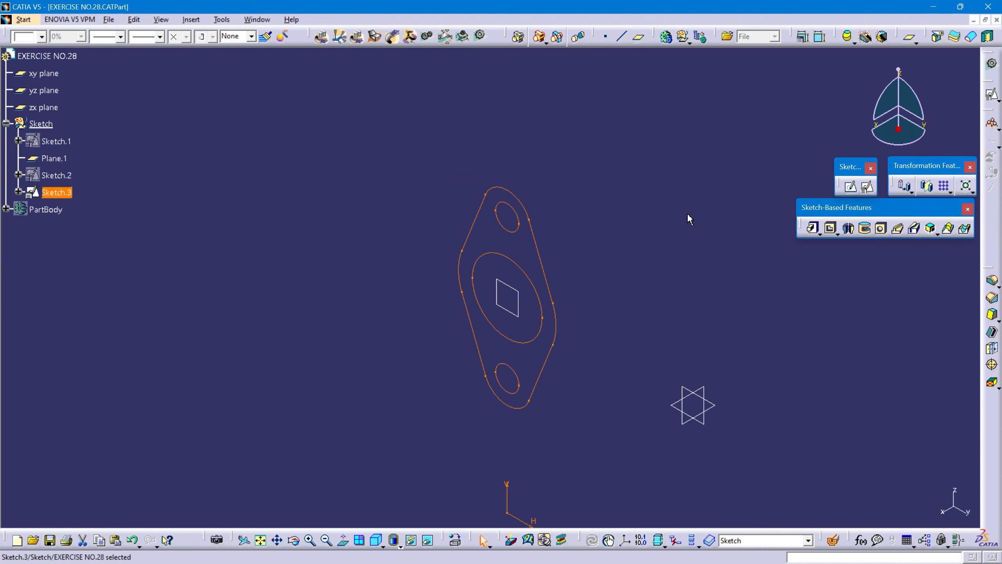
Step: Unhide the PartBody containing the pipe rib and insert a new body into the part
right_click(51, 216)
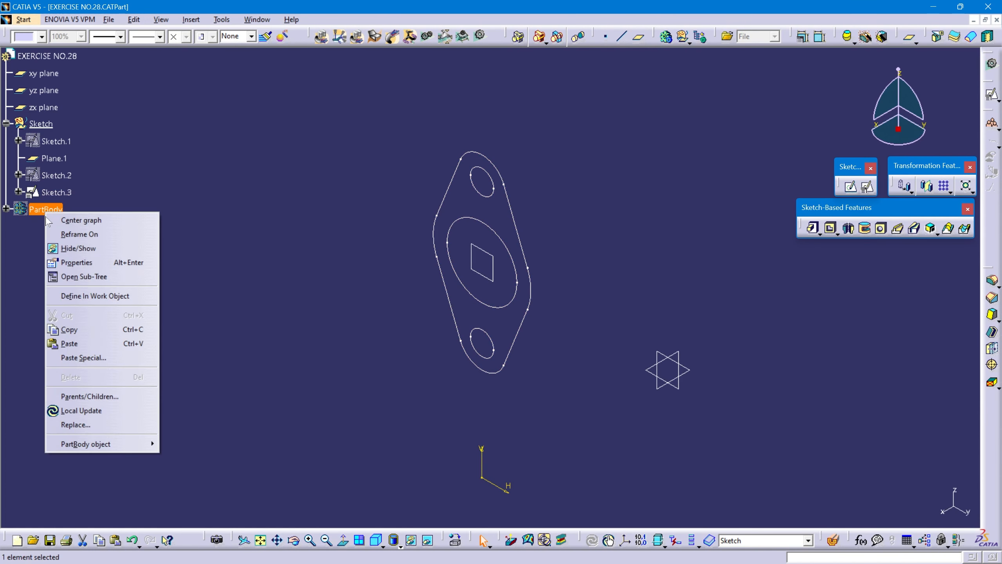
left_click(87, 251)
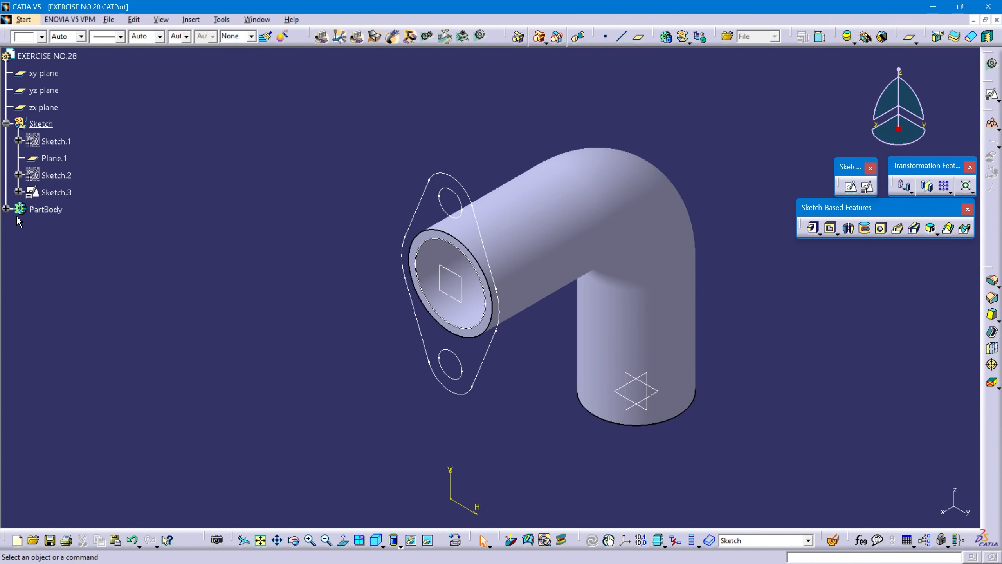
left_click(6, 209)
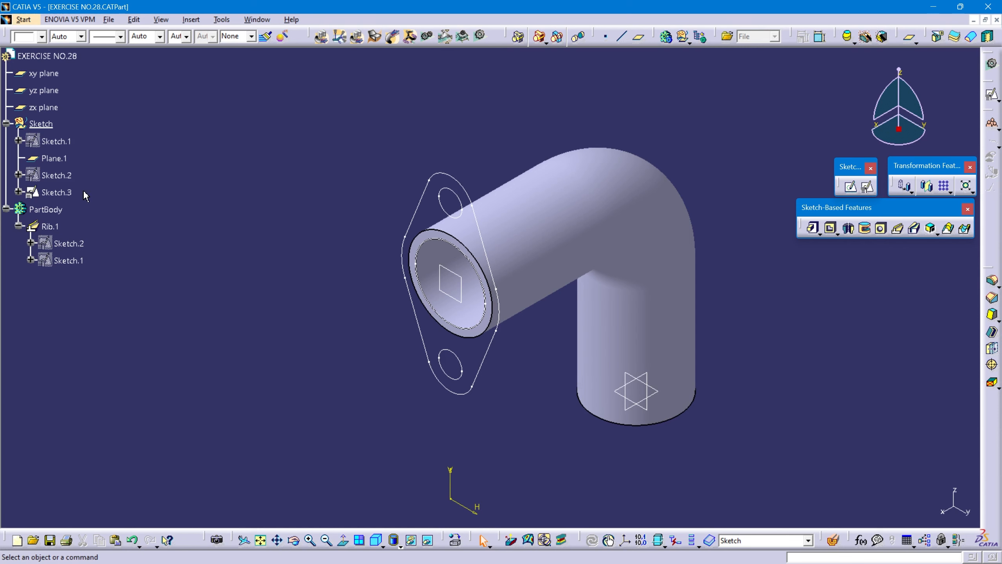
left_click(191, 19)
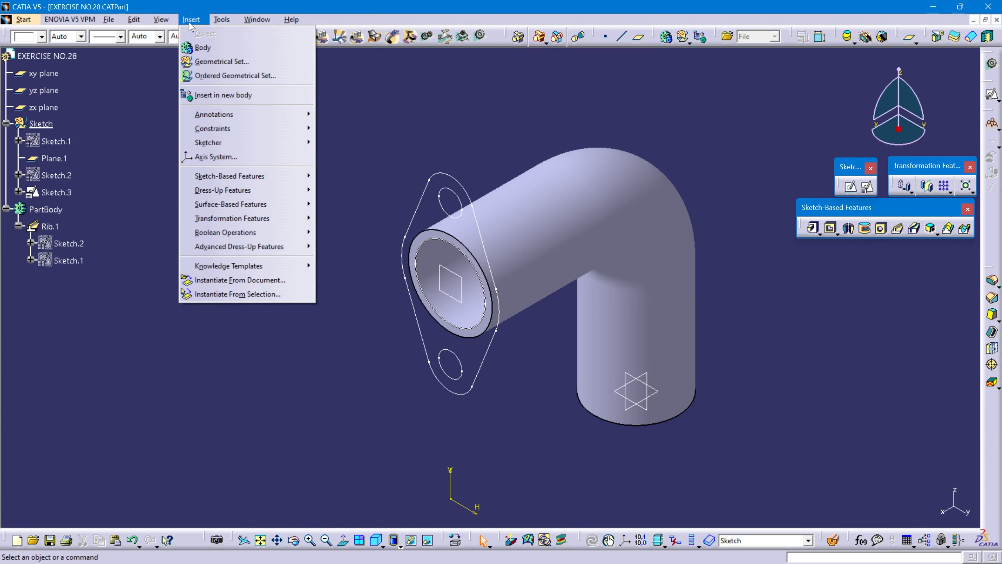
left_click(202, 47)
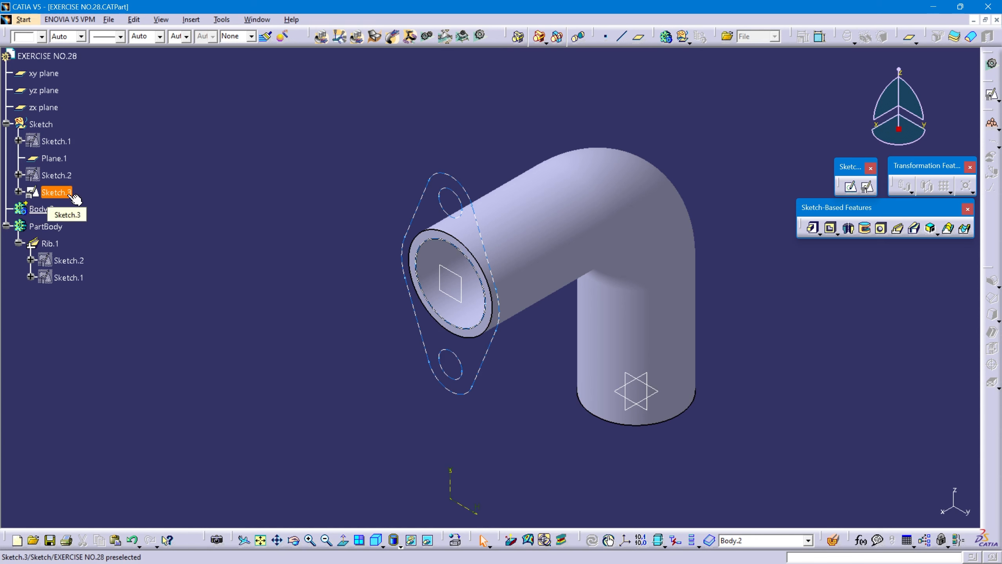
Step: Pad the flange profile Sketch.3 by 10 mm in the reversed direction, back along the pipe
left_click(71, 194)
left_click(73, 197)
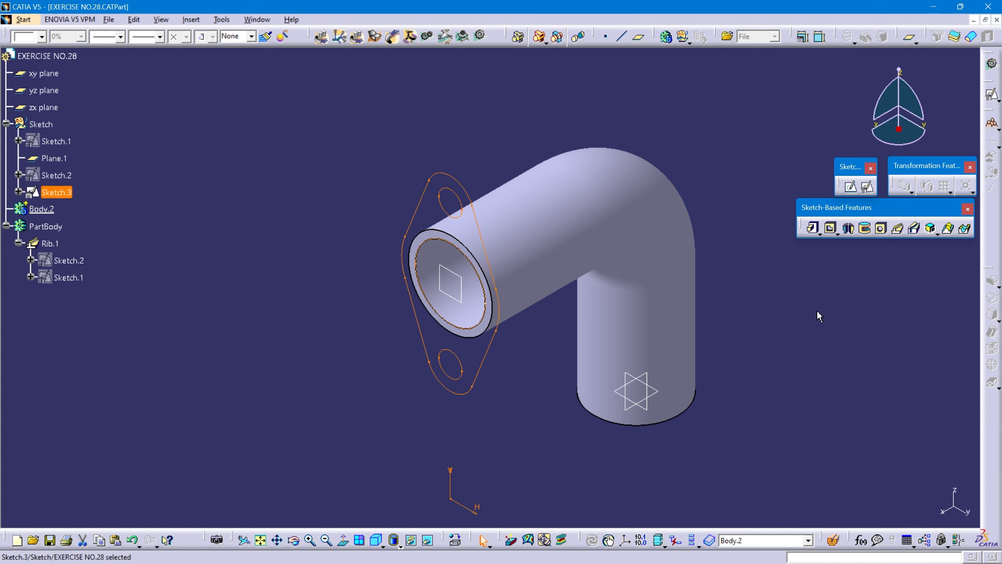
left_click(812, 229)
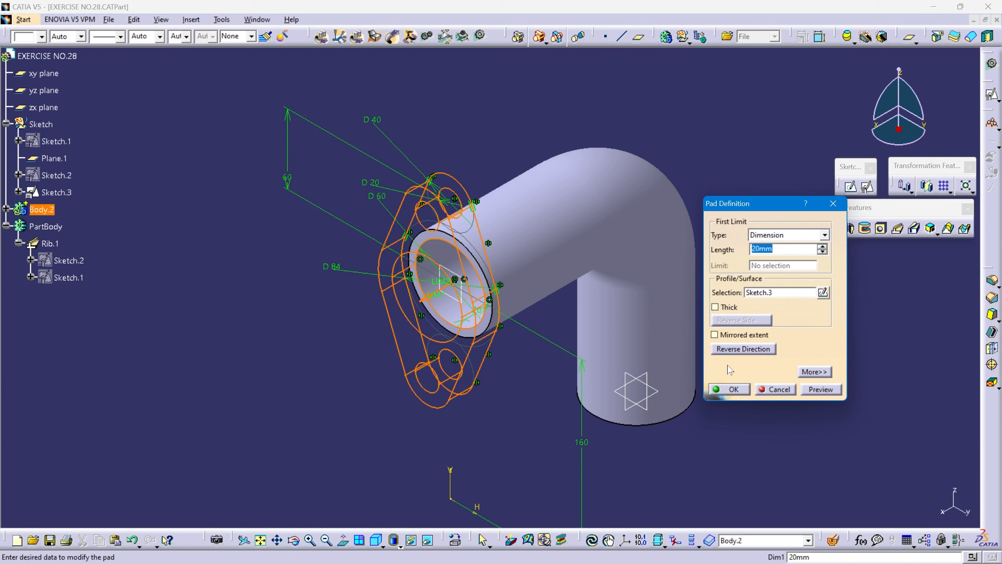
left_click(735, 349)
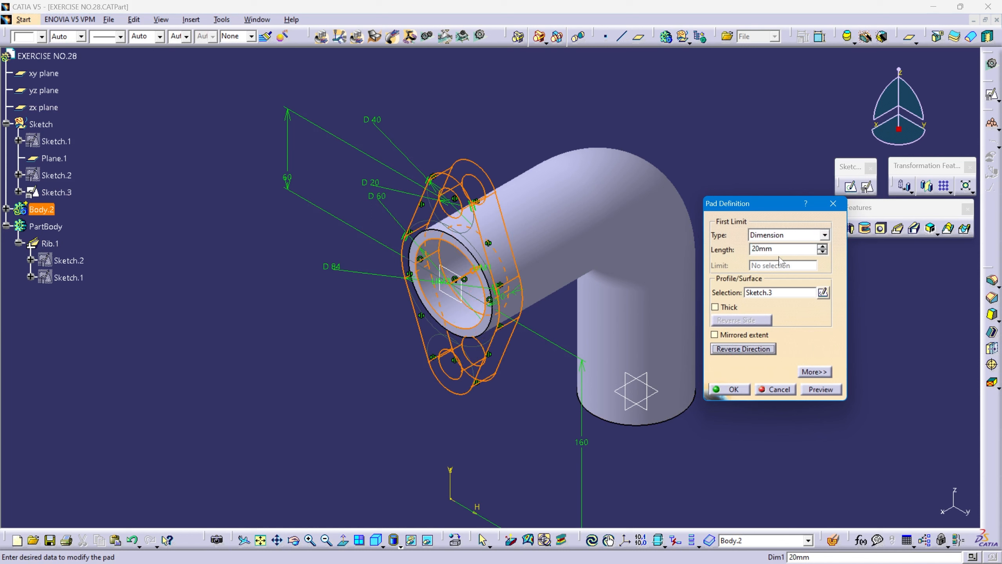
type("10")
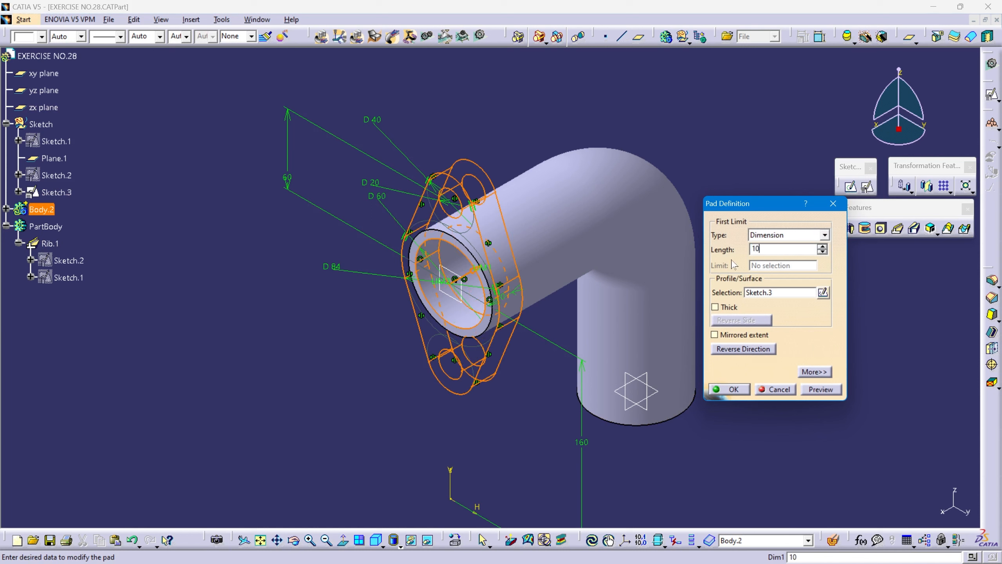
left_click(821, 389)
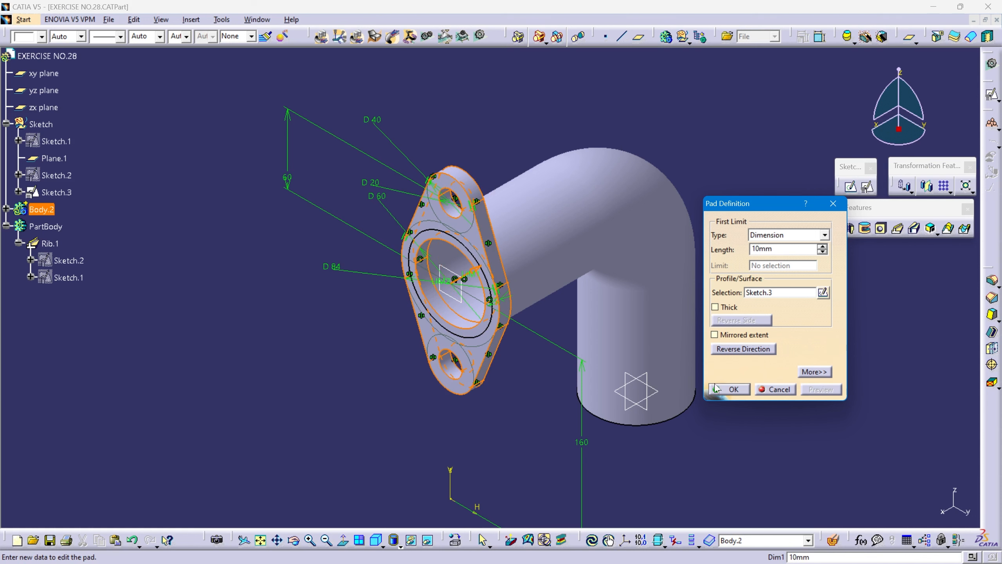
left_click(729, 390)
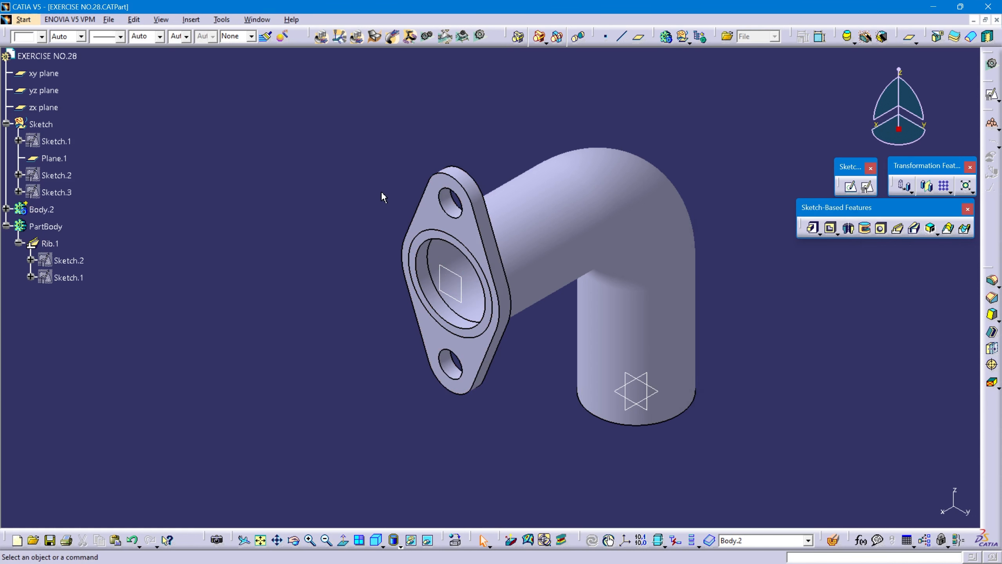
Step: Expand the new body in the tree and define the Sketch geometrical set as the in-work object
left_click(6, 213)
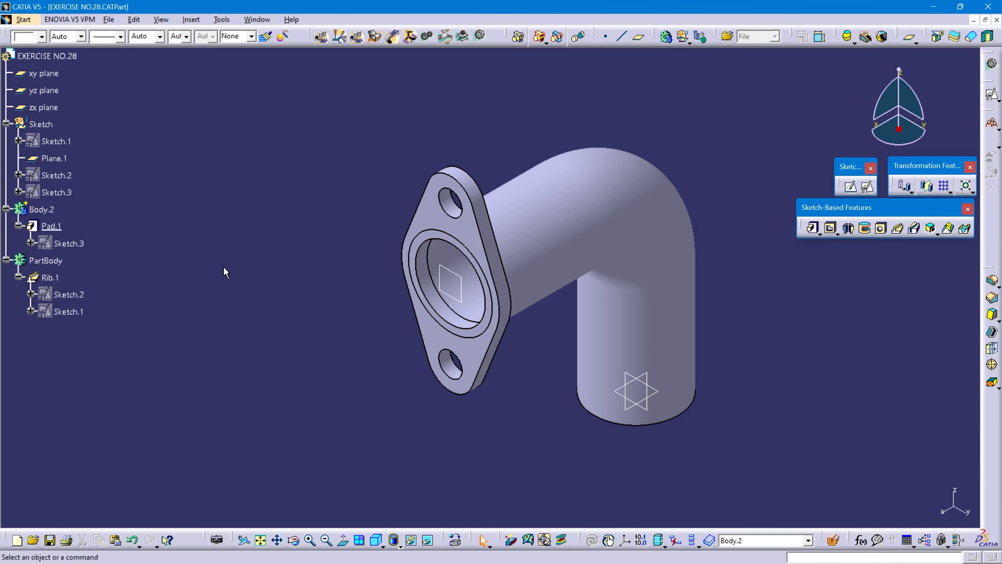
left_click(41, 125)
right_click(41, 130)
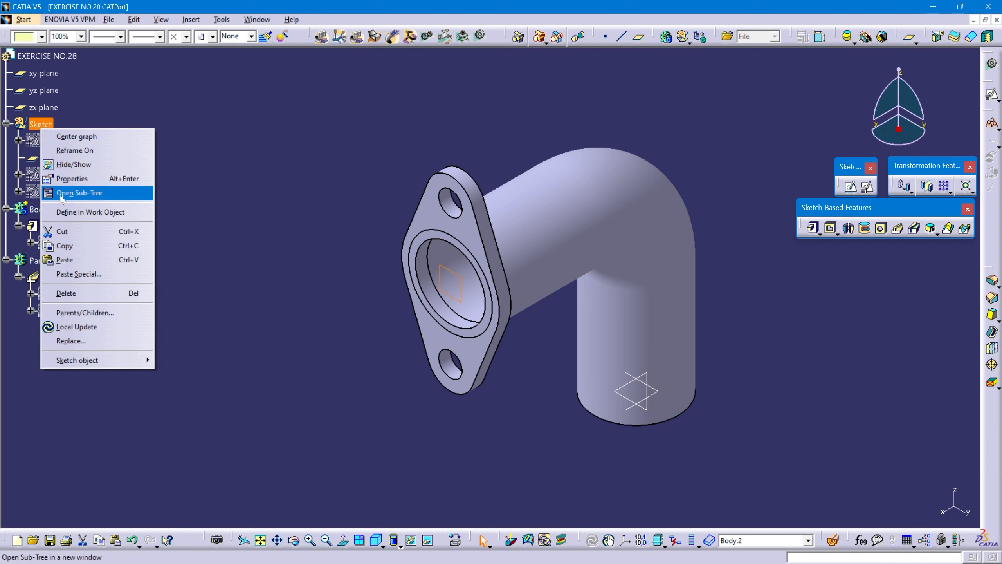
left_click(91, 212)
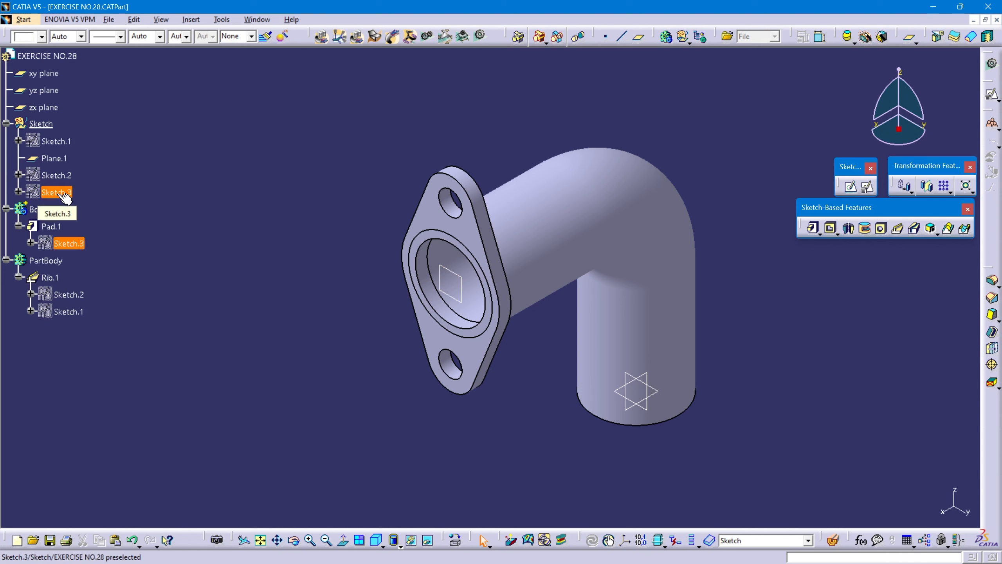
Step: Copy the flange profile Sketch.3 and paste the duplicate into the Sketch geometrical set
left_click(64, 195)
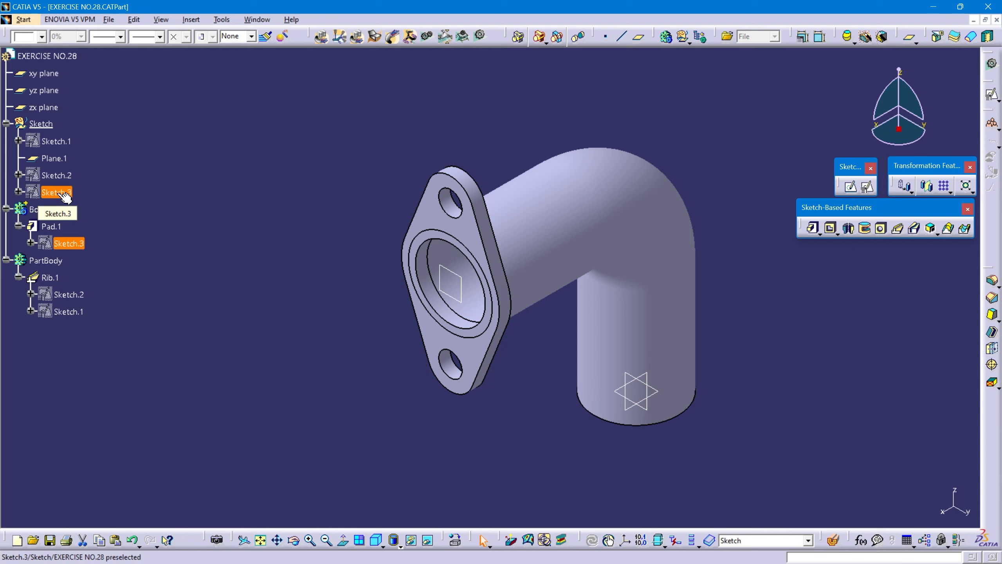
right_click(47, 126)
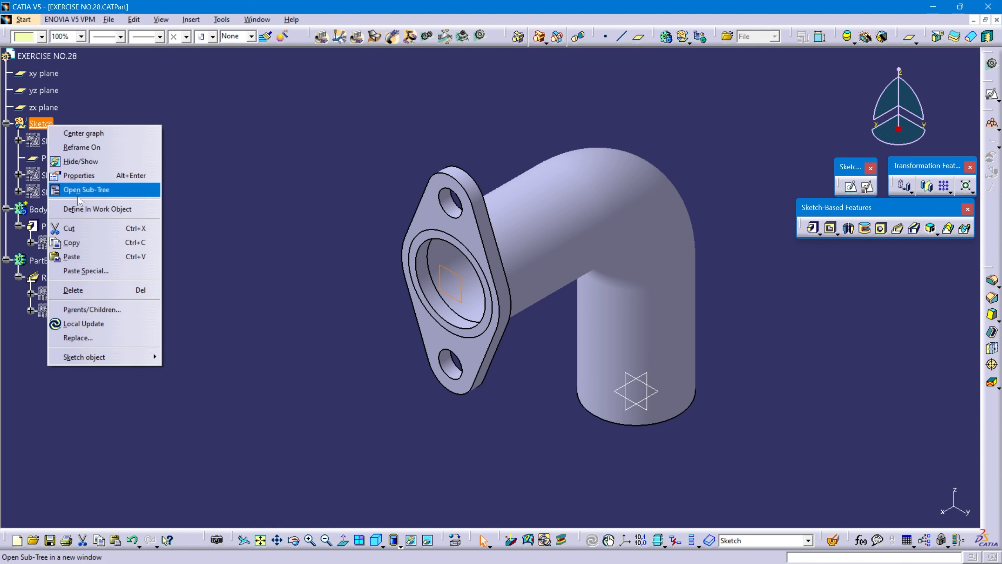
left_click(80, 258)
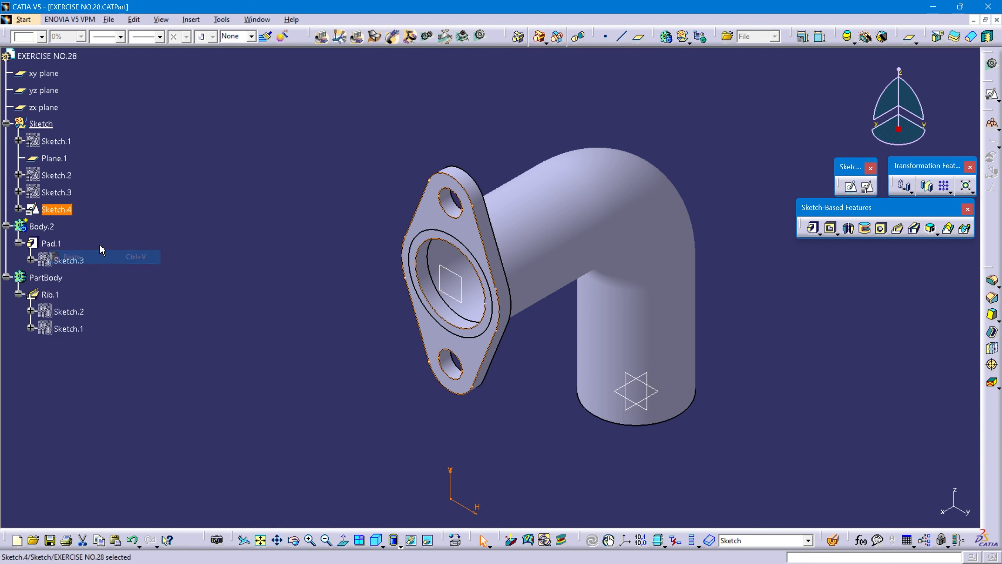
left_click(149, 221)
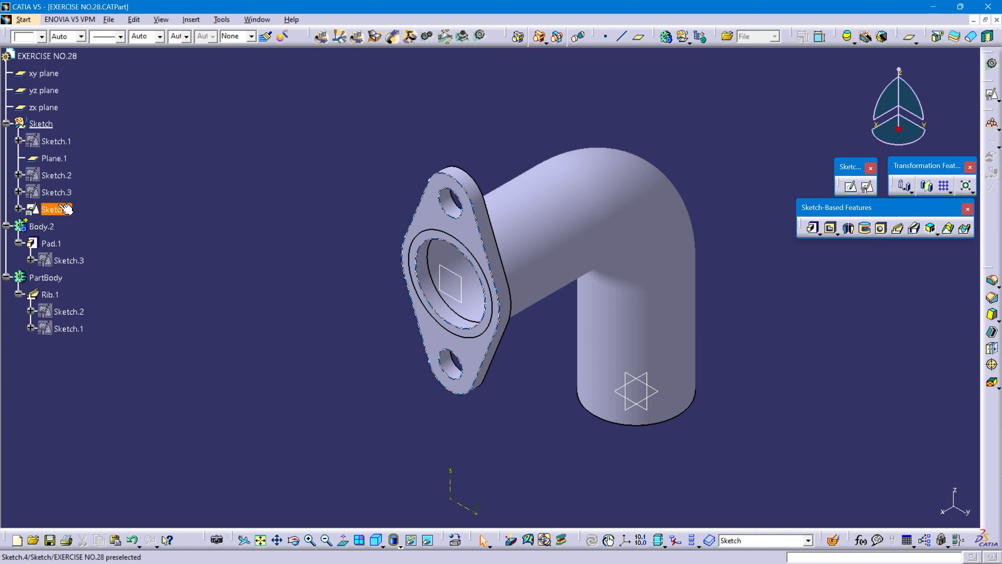
key("grave")
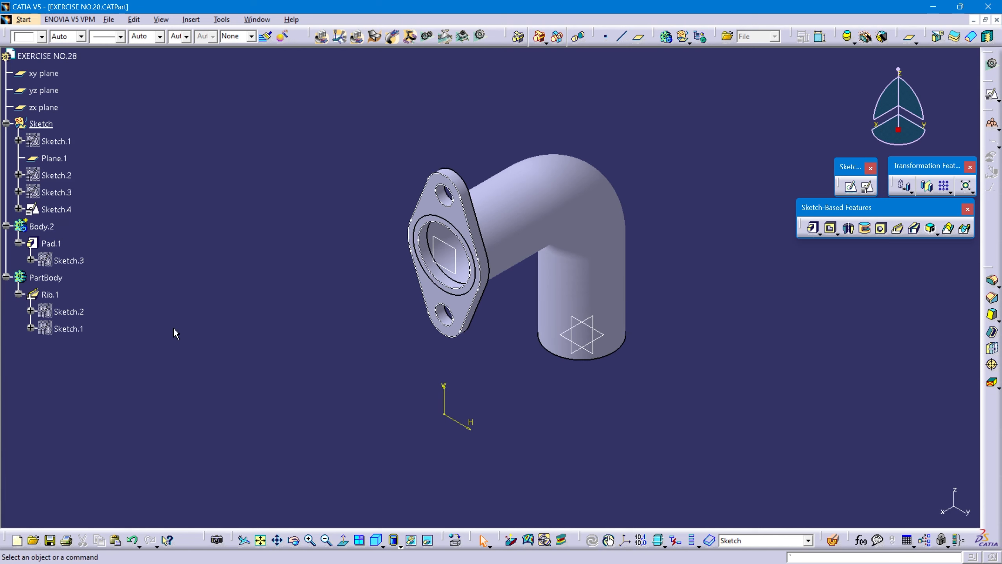
Step: Change the support of the copied flange sketch to the xy plane, with H reversed and the axes swapped
right_click(65, 207)
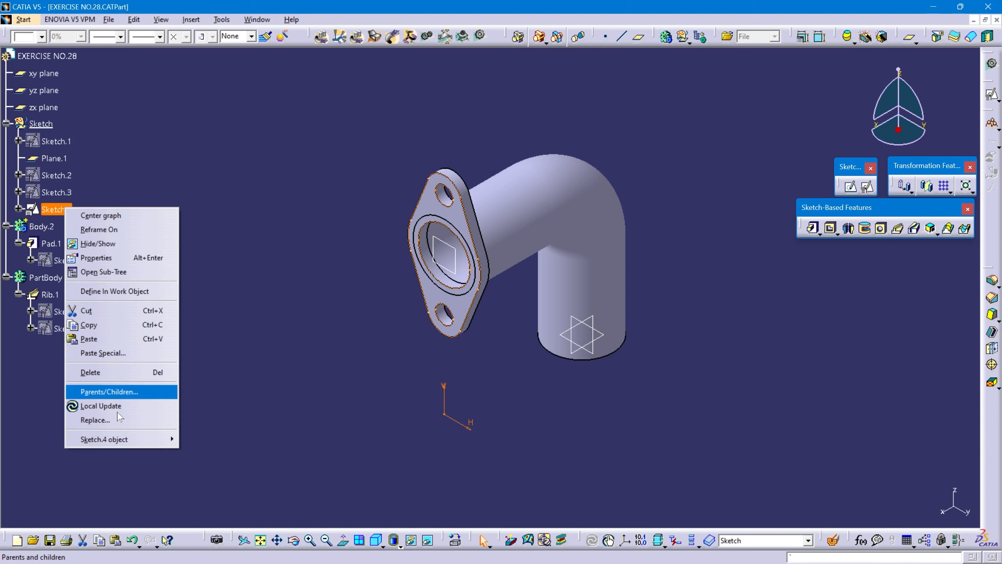
mouse_move(136, 447)
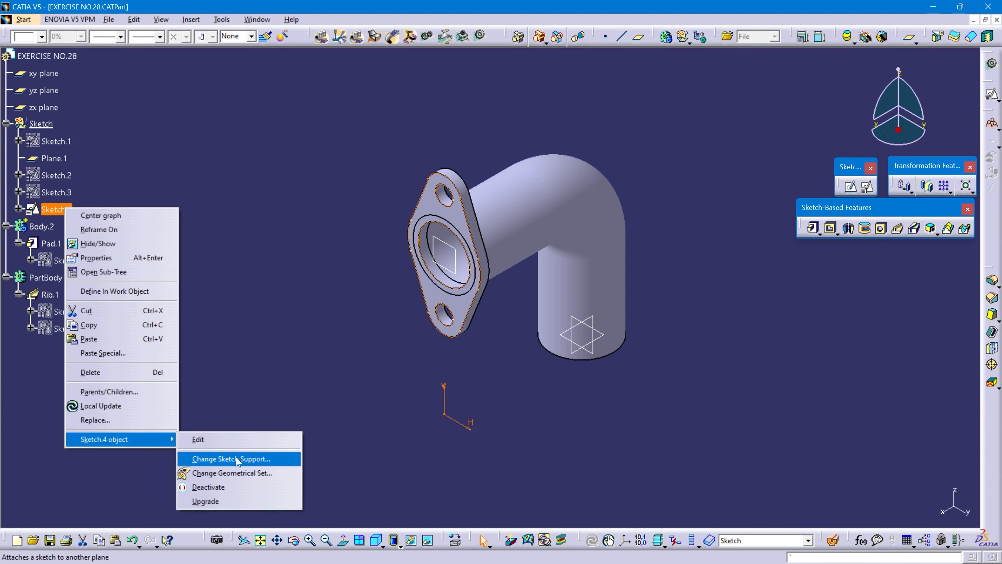
left_click(246, 459)
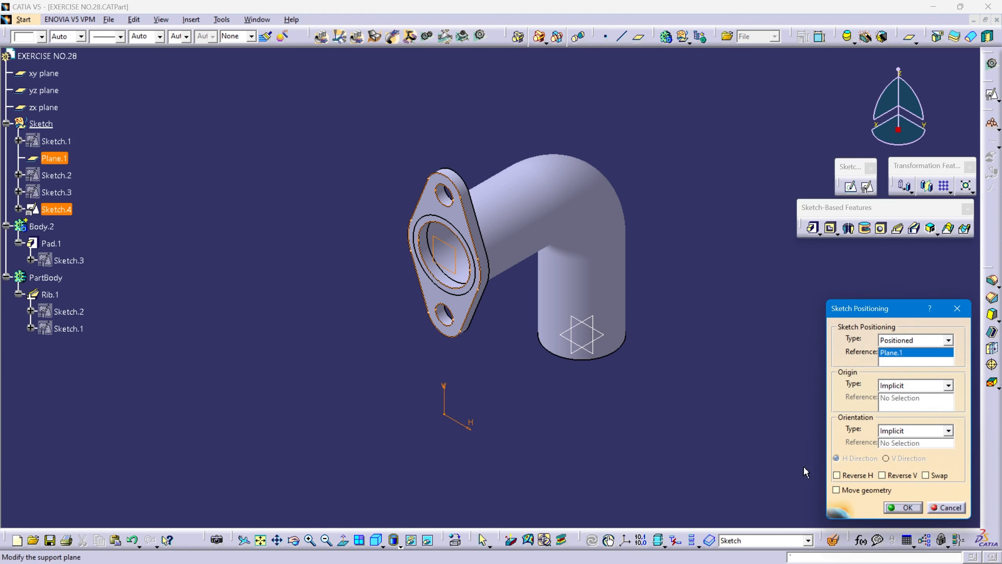
left_click(43, 74)
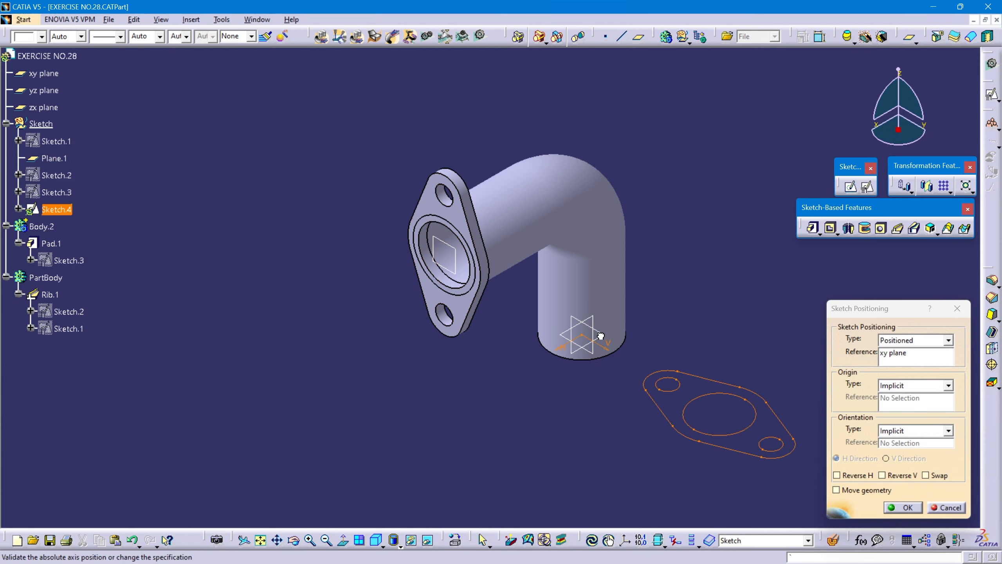
left_click(856, 475)
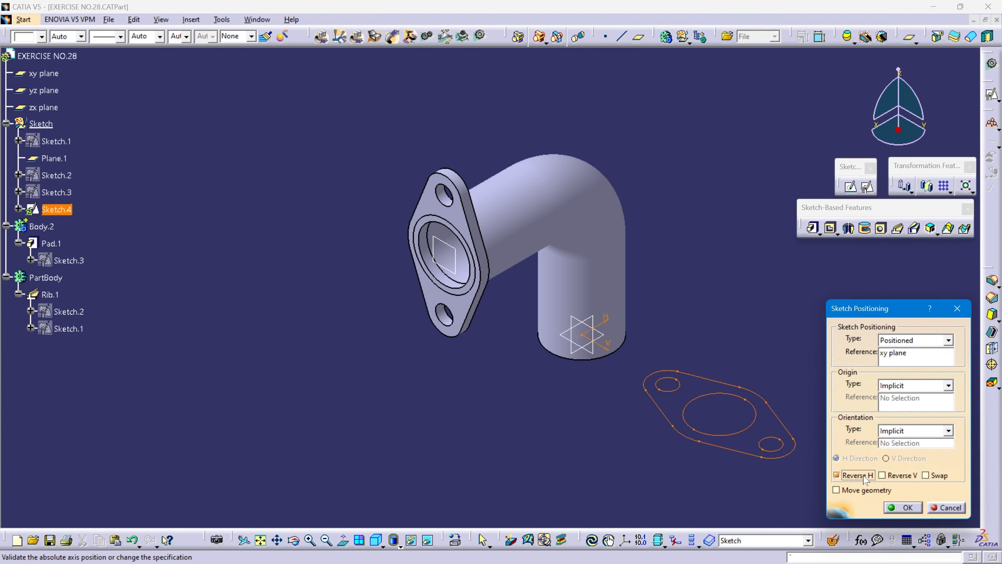
left_click(926, 475)
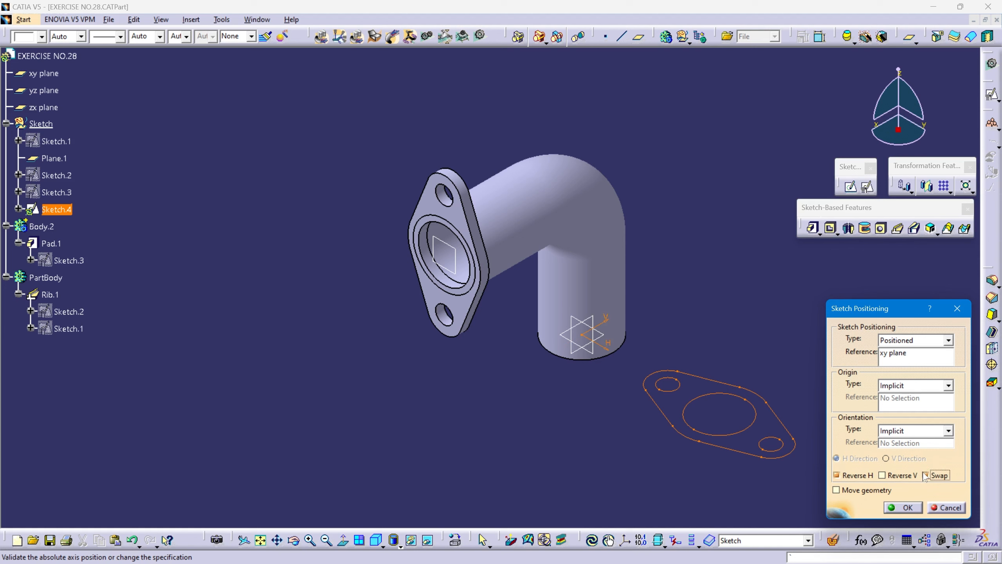
left_click(906, 508)
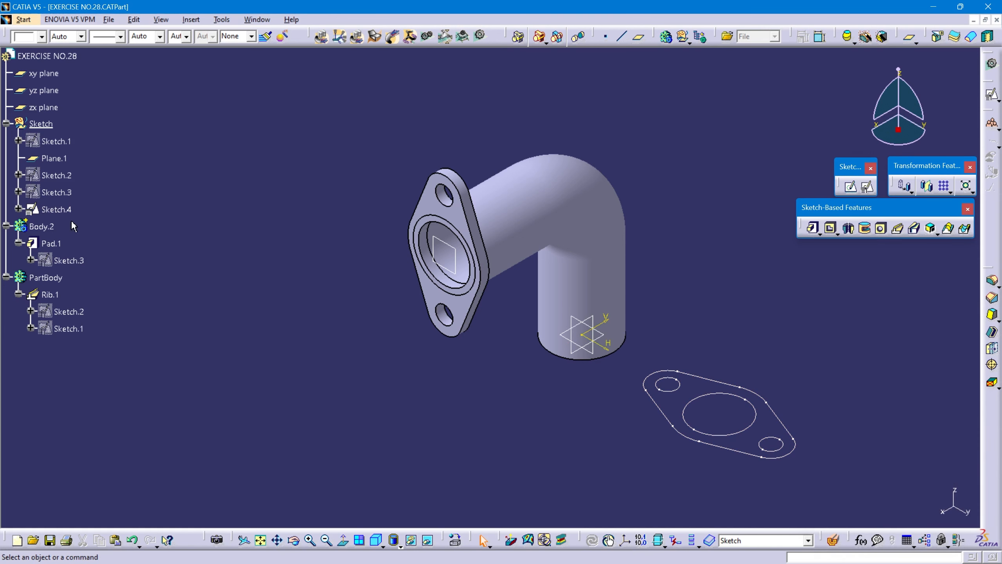
Step: Open the copied flange sketch for editing and delete its 160 mm offset dimension from the vertical axis
left_click(59, 210)
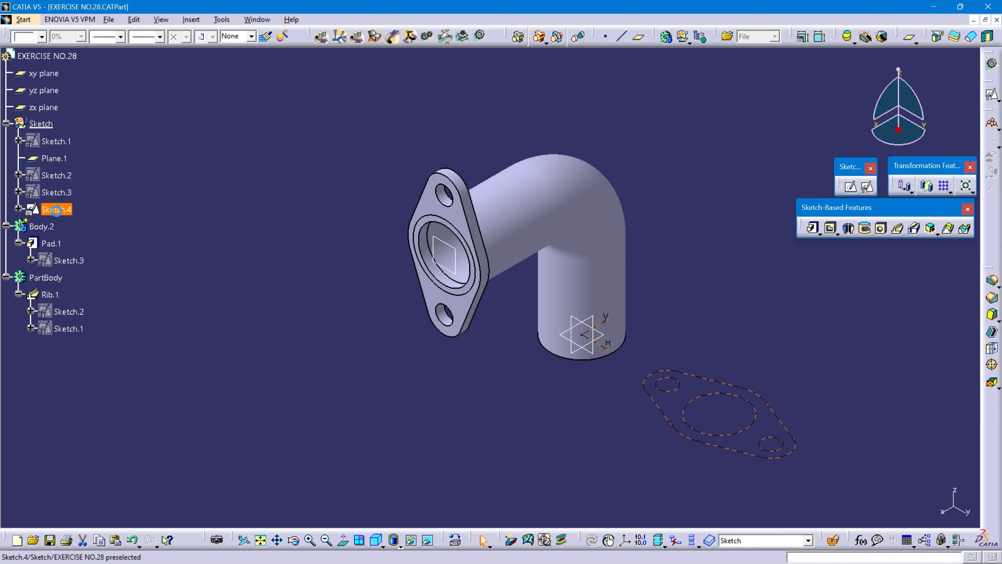
double_click(56, 210)
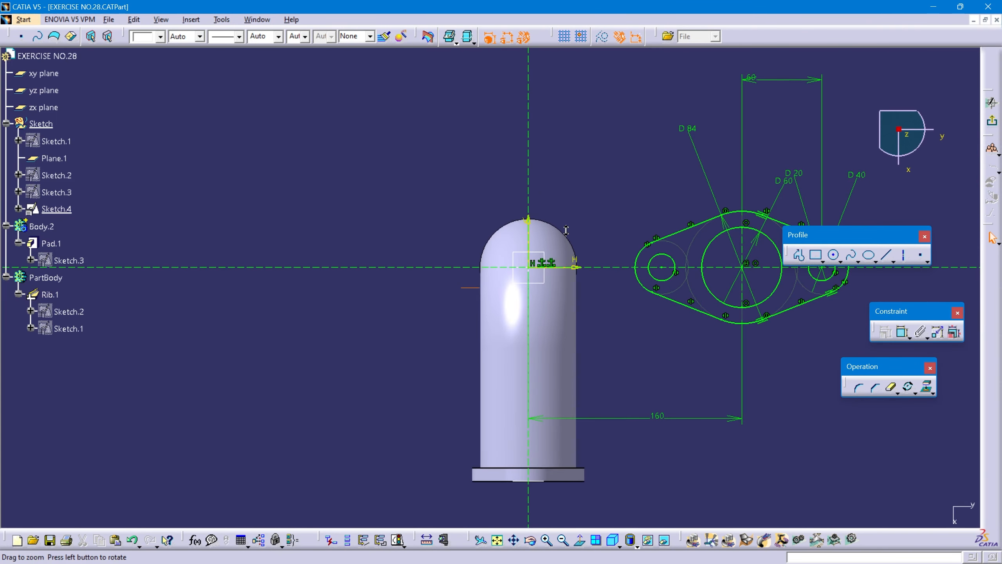
middle_click_drag(700, 324, 582, 291)
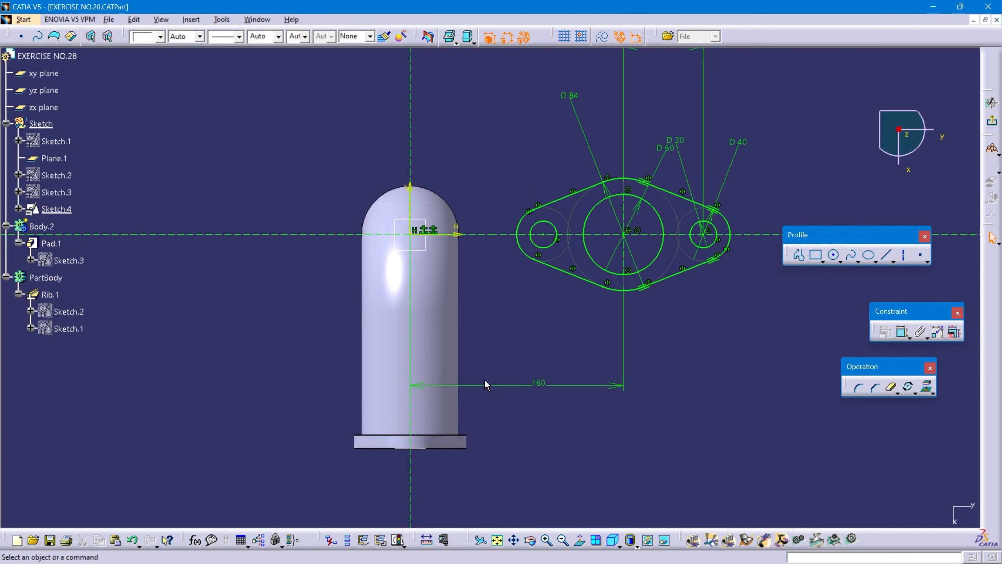
left_click(525, 386)
key("Delete")
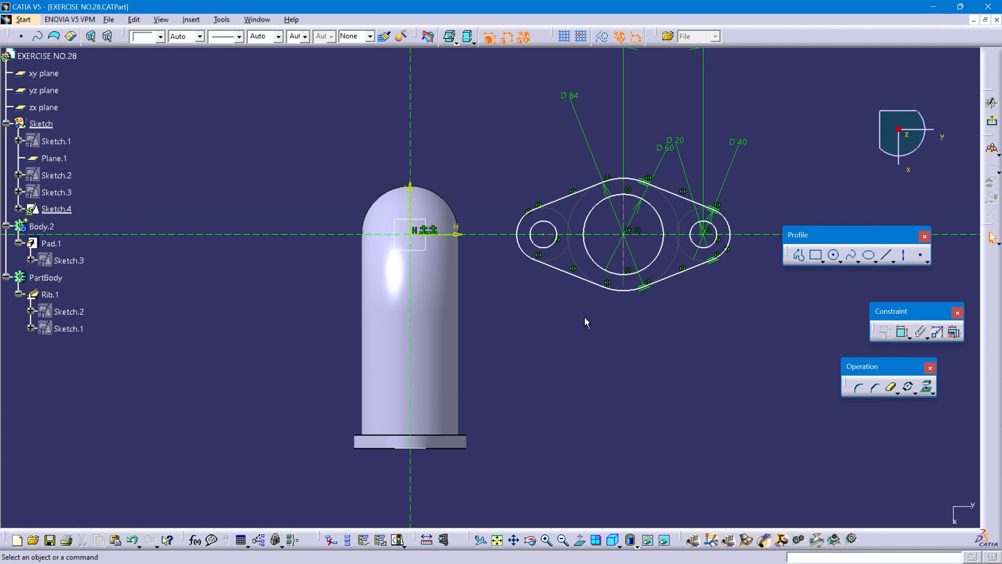
middle_click_drag(584, 317, 531, 385)
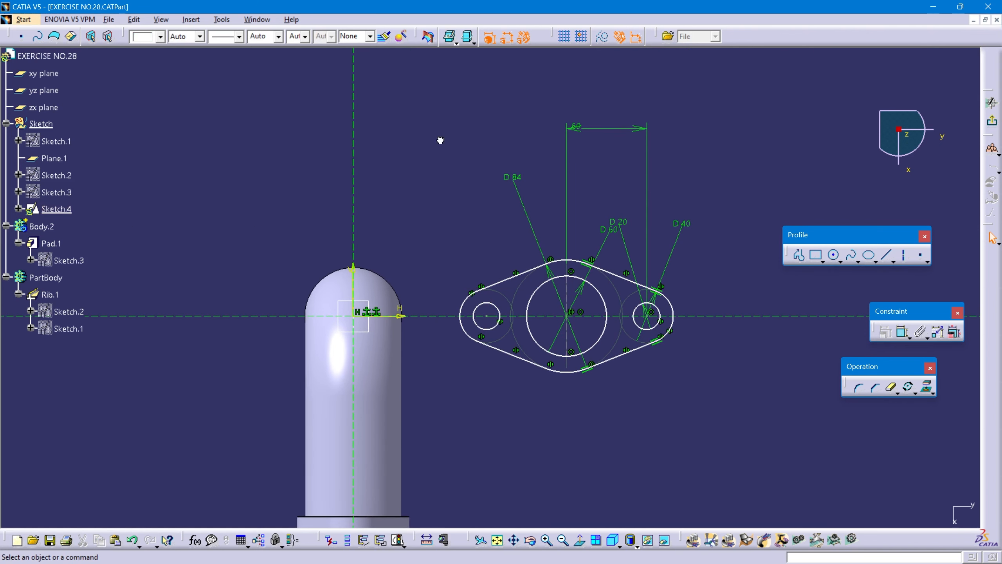
Step: Create one rotated duplicate of the whole flange profile, turned a quarter turn about the profile's centre, with constraint conservation
mouse_move(429, 110)
left_mouse_down()
mouse_move(671, 398)
mouse_move(697, 395)
left_mouse_up()
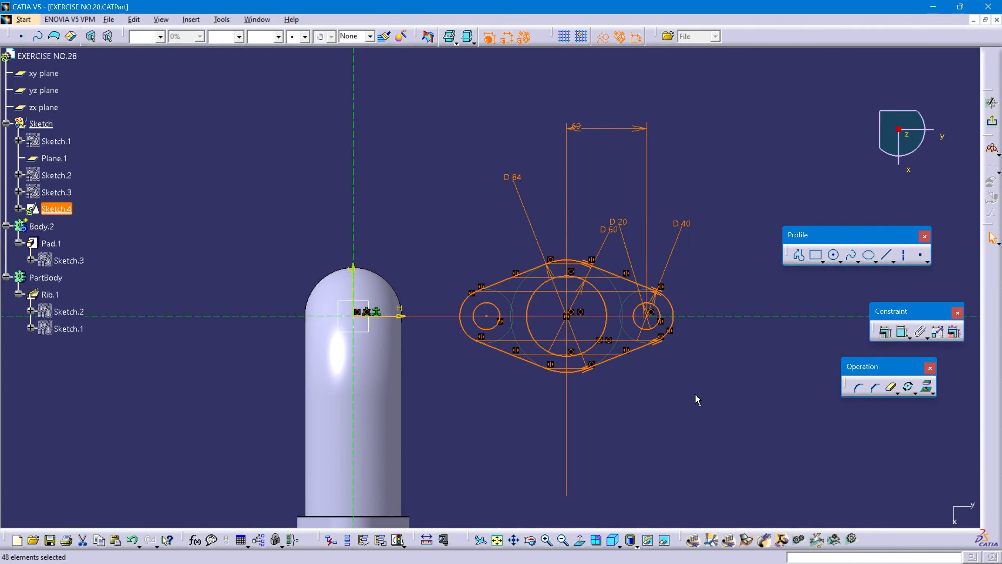
left_click(910, 388)
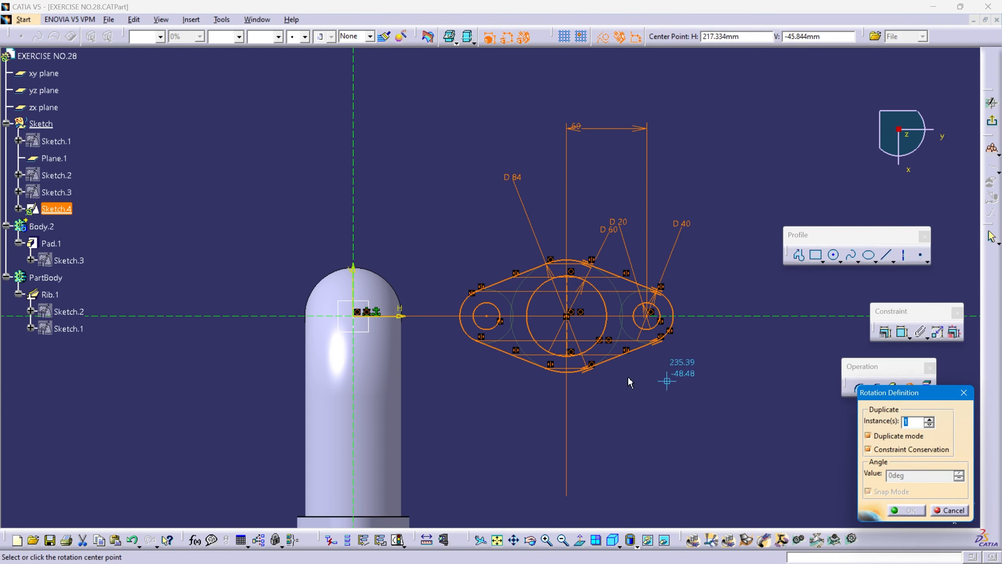
left_click(572, 320)
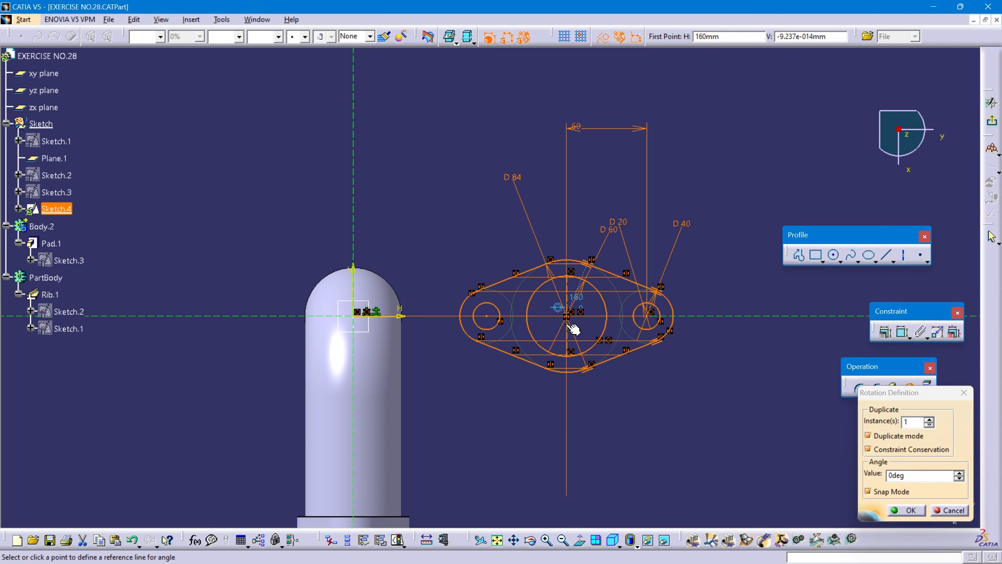
left_click(568, 262)
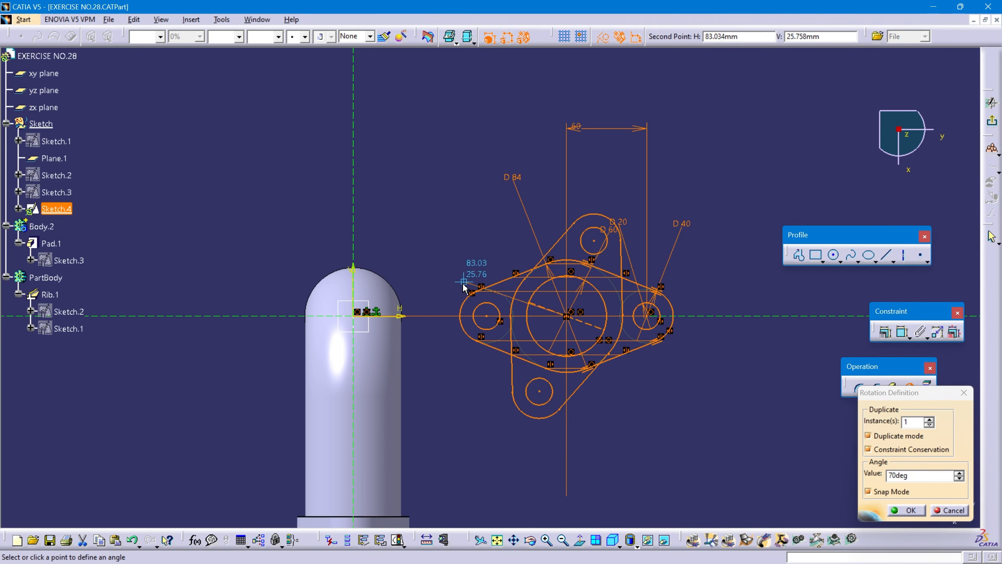
left_click(449, 317)
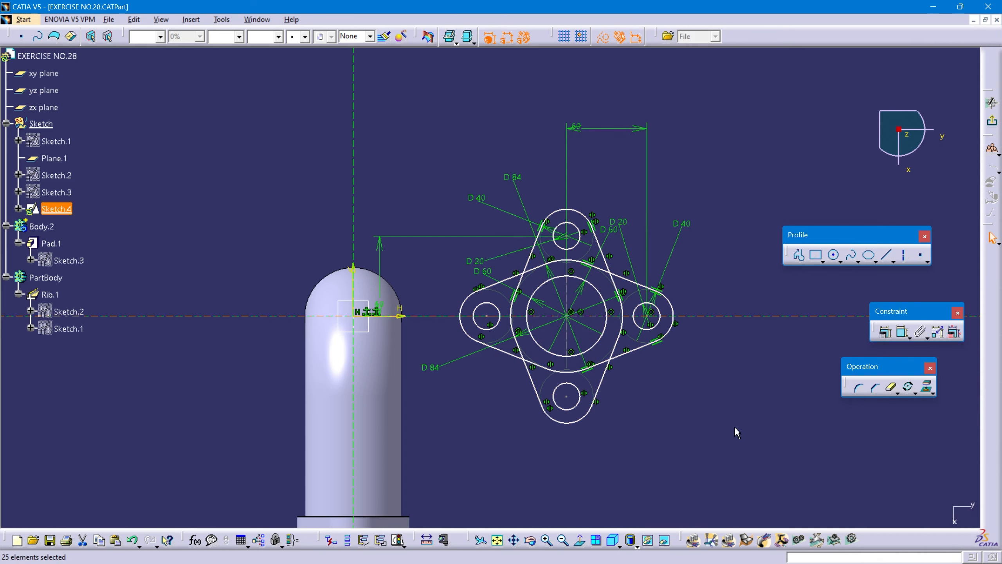
left_click(624, 431)
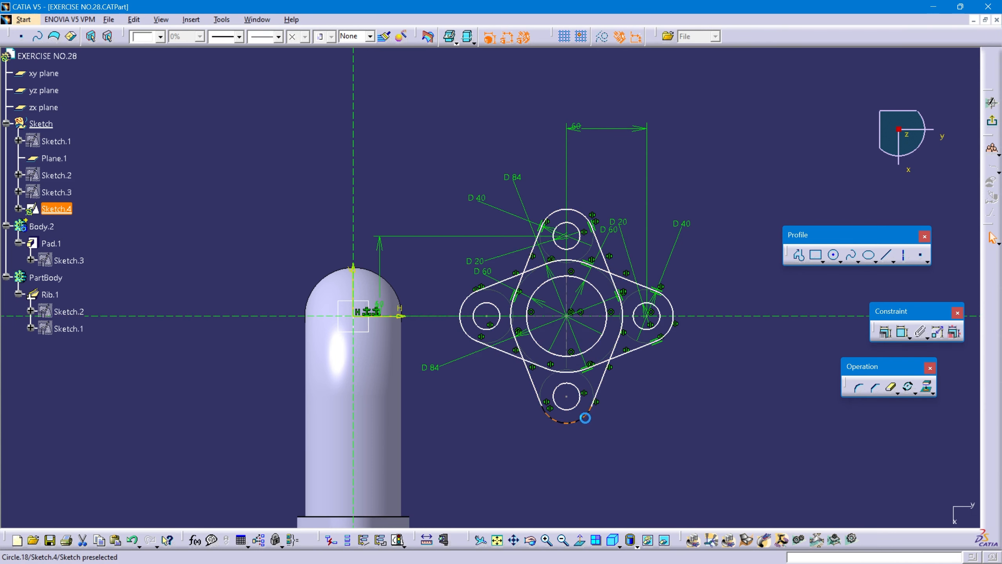
Step: Move the rotated flange copy clear of the original profile, to a free area above the pipe
mouse_move(585, 418)
left_mouse_down()
mouse_move(470, 263)
mouse_move(327, 246)
left_mouse_up()
mouse_move(370, 228)
middle_mouse_down()
mouse_move(505, 282)
mouse_move(528, 277)
mouse_move(600, 297)
mouse_move(601, 283)
middle_mouse_up()
left_click(494, 270)
left_click(600, 298)
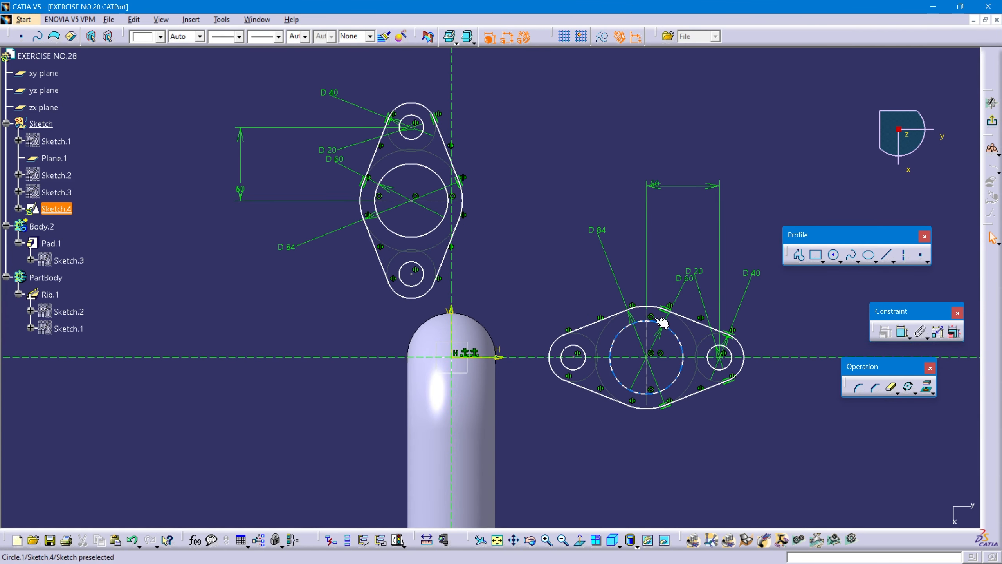
Step: Delete the original horizontal flange profile with its dimensions, and remove the Fixed.56 constraint from the horizontal construction line
left_click_drag(530, 144, 789, 460)
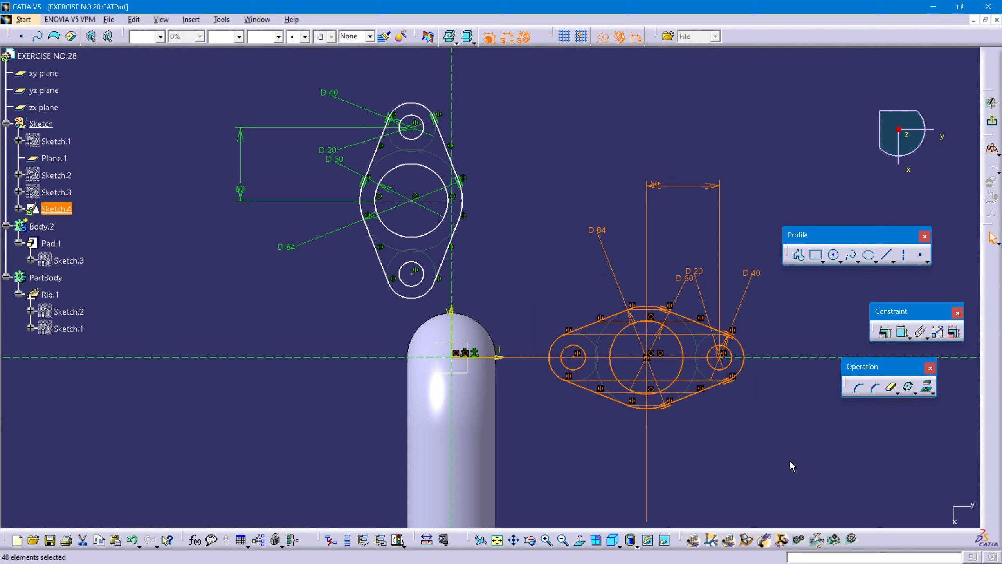
key("Delete")
middle_click_drag(496, 357, 564, 354)
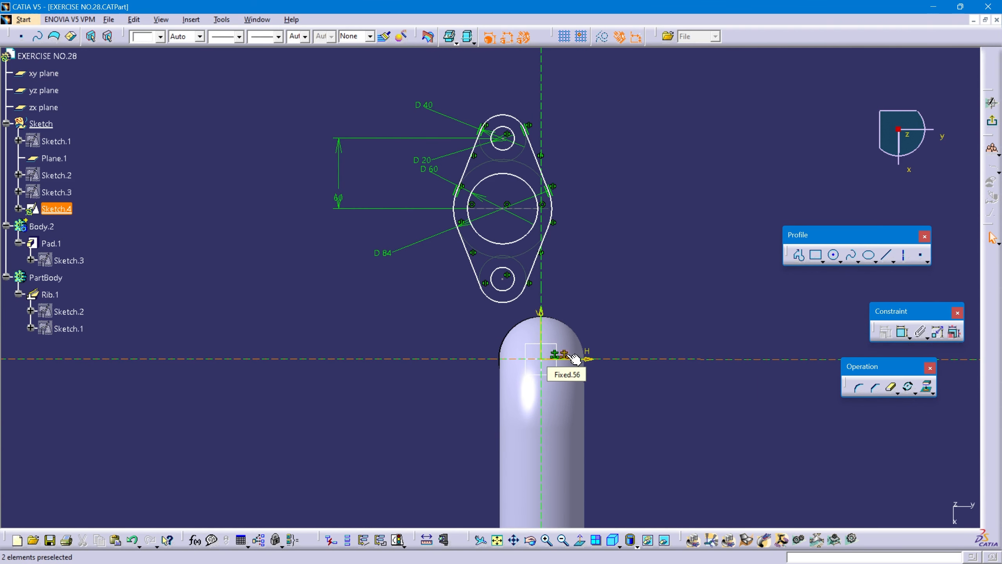
left_click(572, 358)
key("Delete")
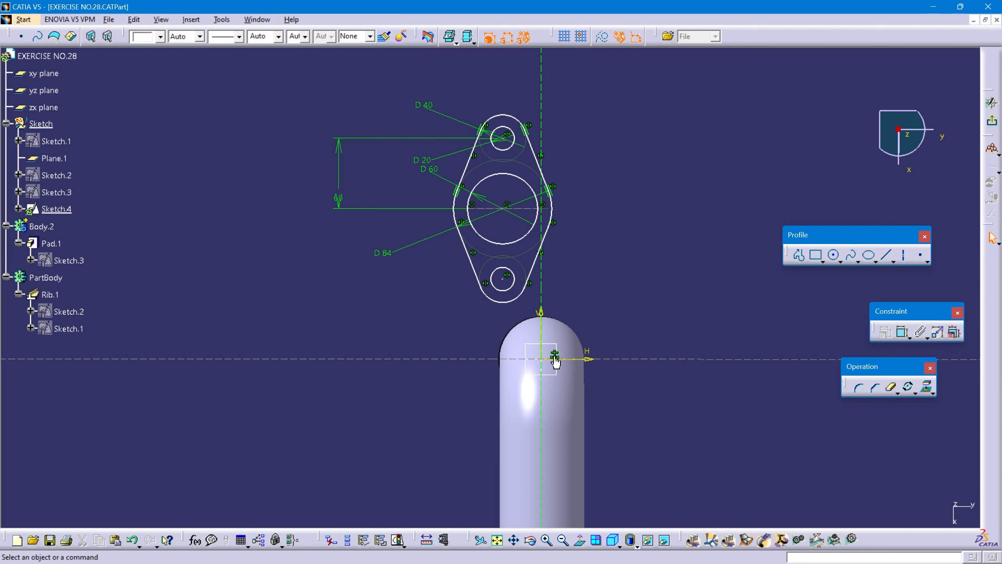
Step: Make the centre of the rotated flange's 60 mm circle coincident with the sketch origin
left_click(903, 331)
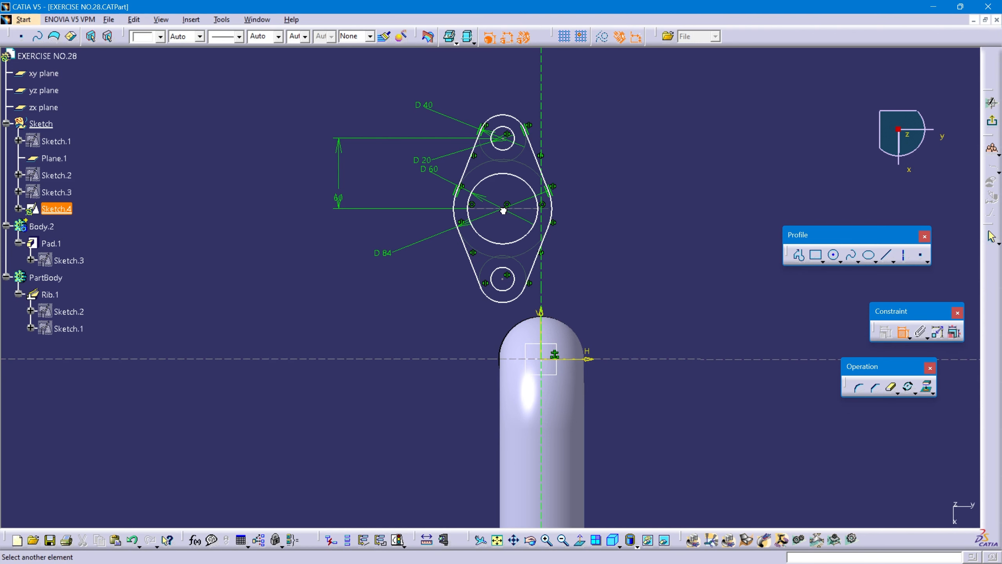
left_click(545, 360)
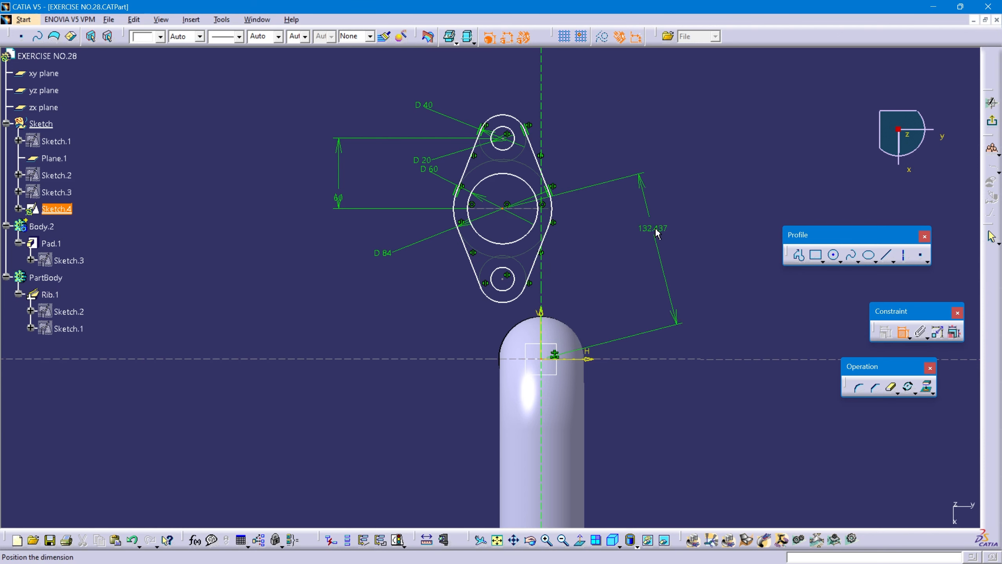
right_click(657, 227)
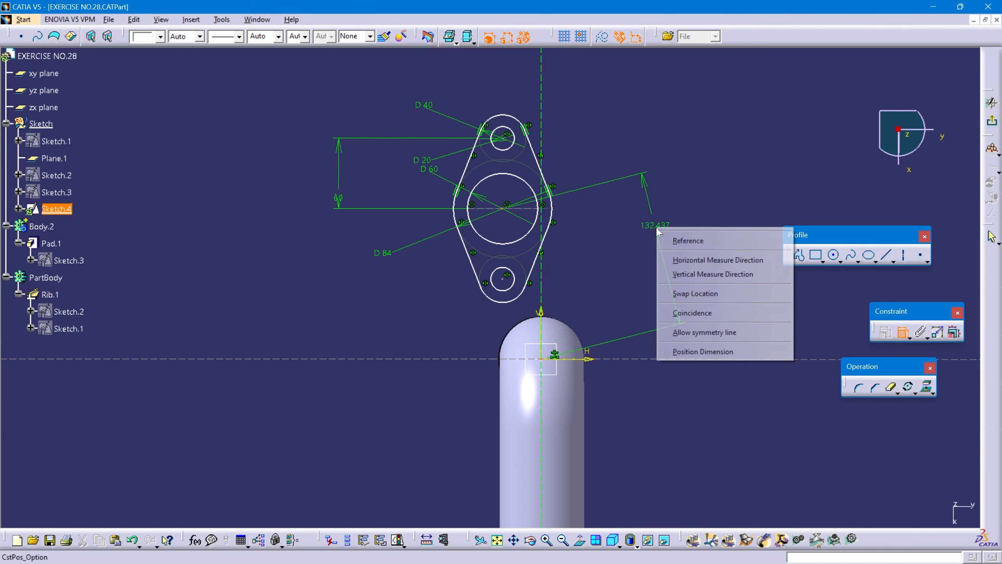
left_click(694, 318)
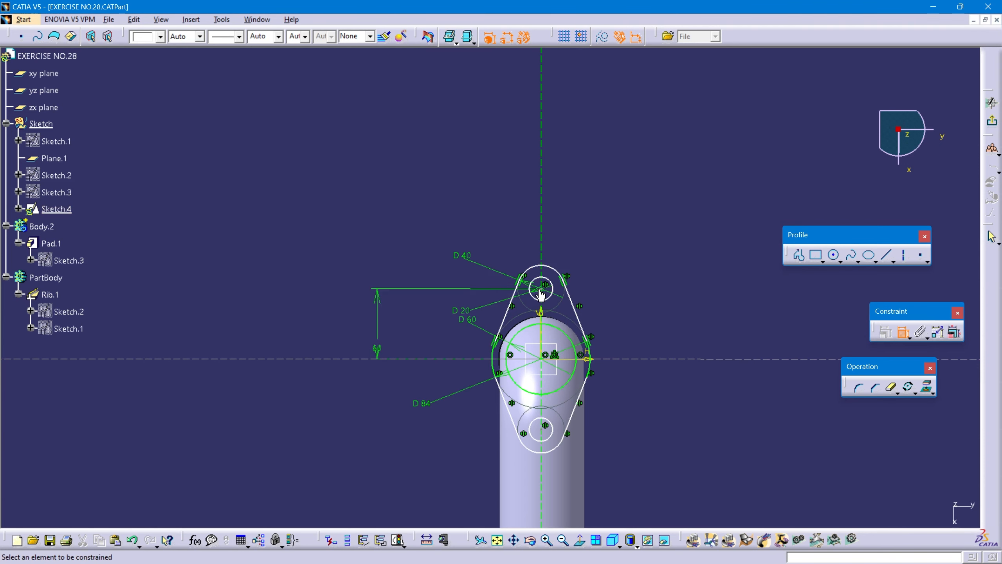
Step: Constrain the upper and lower lobe-hole centres of the flange coincident with the vertical construction axis
left_click(543, 237)
left_click(541, 266)
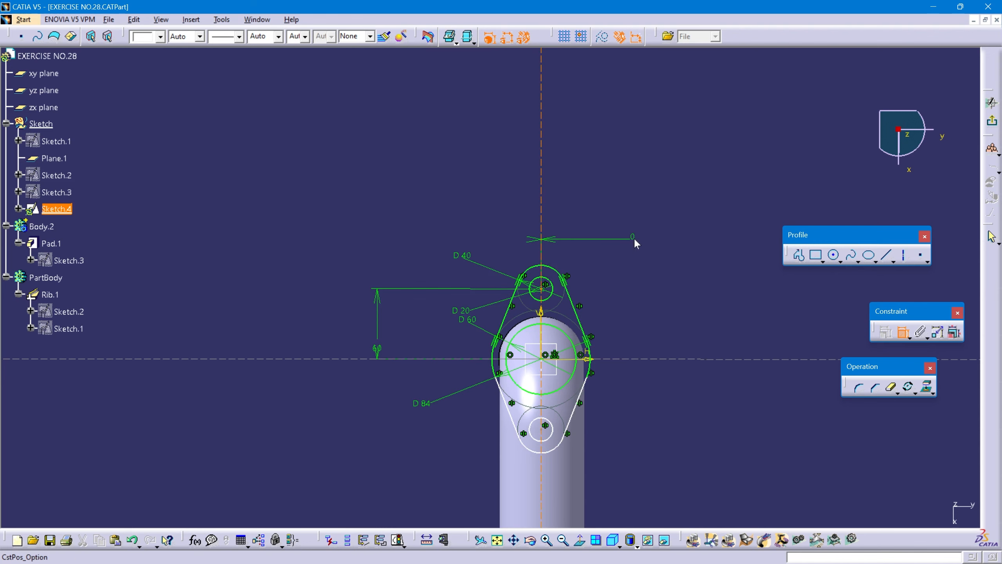
right_click(634, 237)
left_click(667, 293)
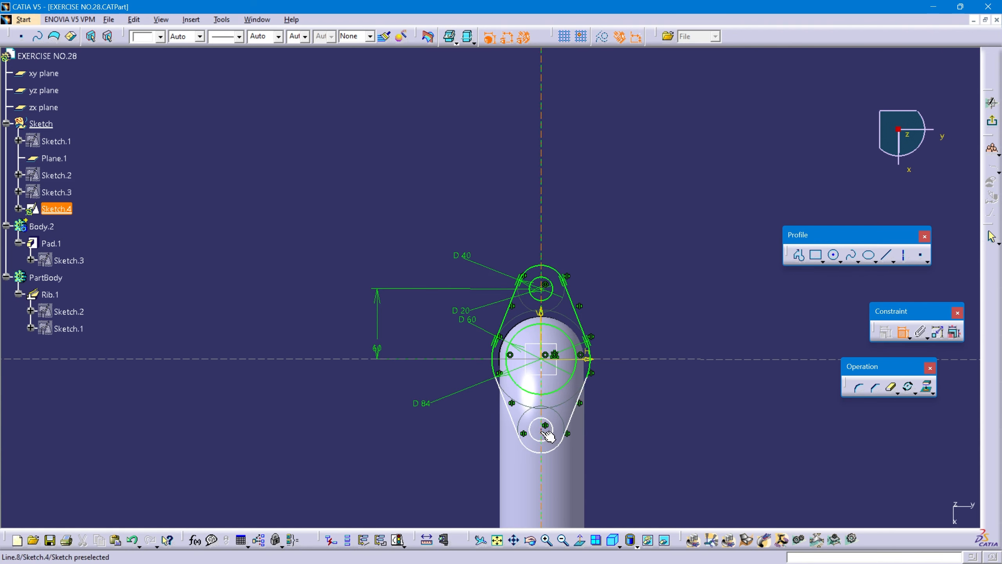
left_click(548, 468)
right_click(660, 414)
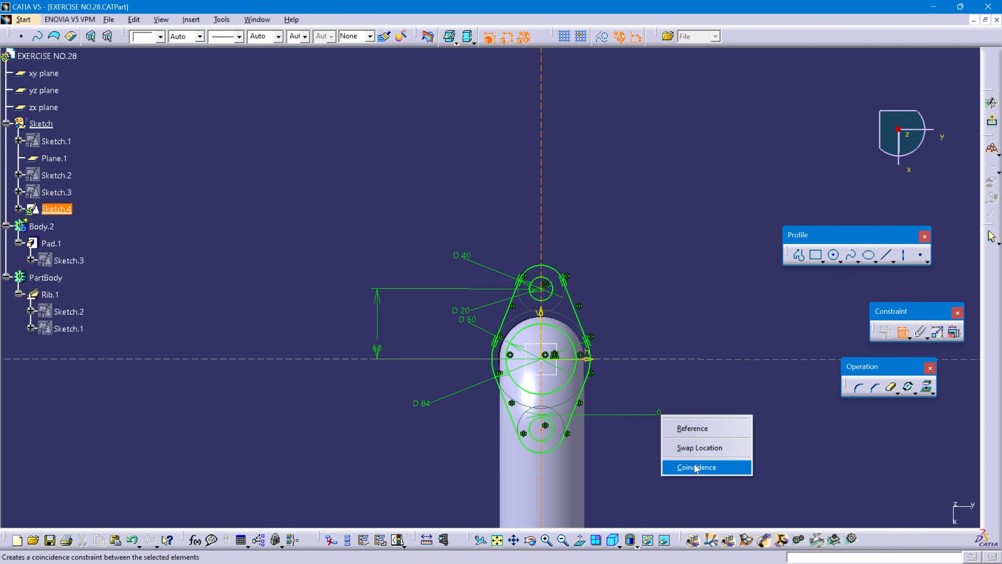
left_click(696, 467)
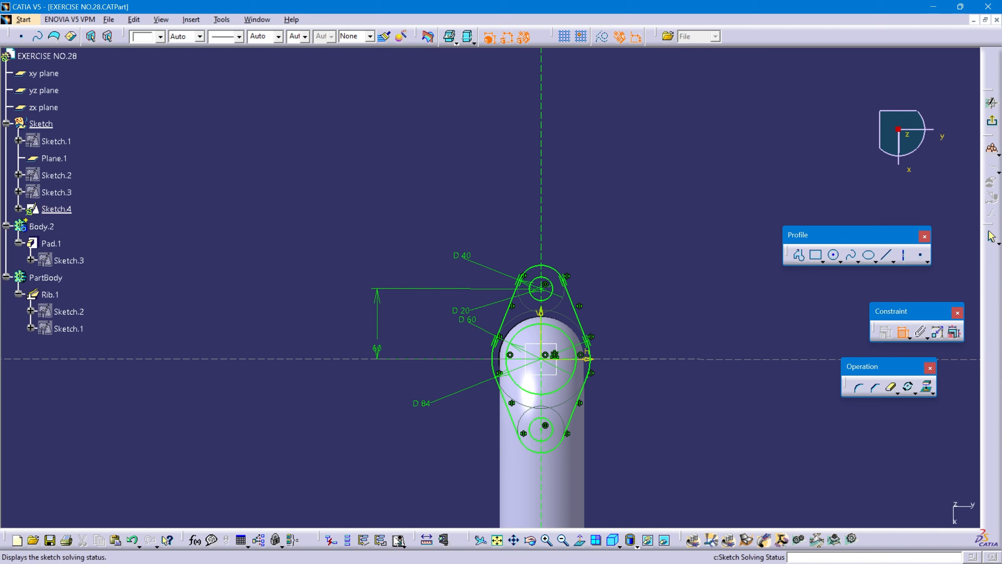
Step: Check the sketch's solving status and detailed diagnostics, then centre the tree and reframe the view on the under-constrained element
left_click(398, 539)
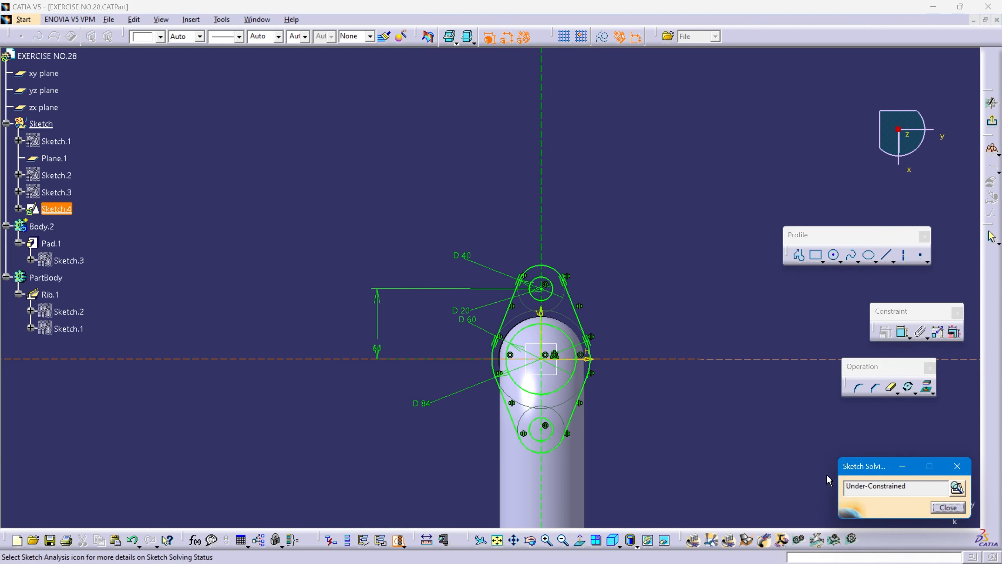
left_click(957, 489)
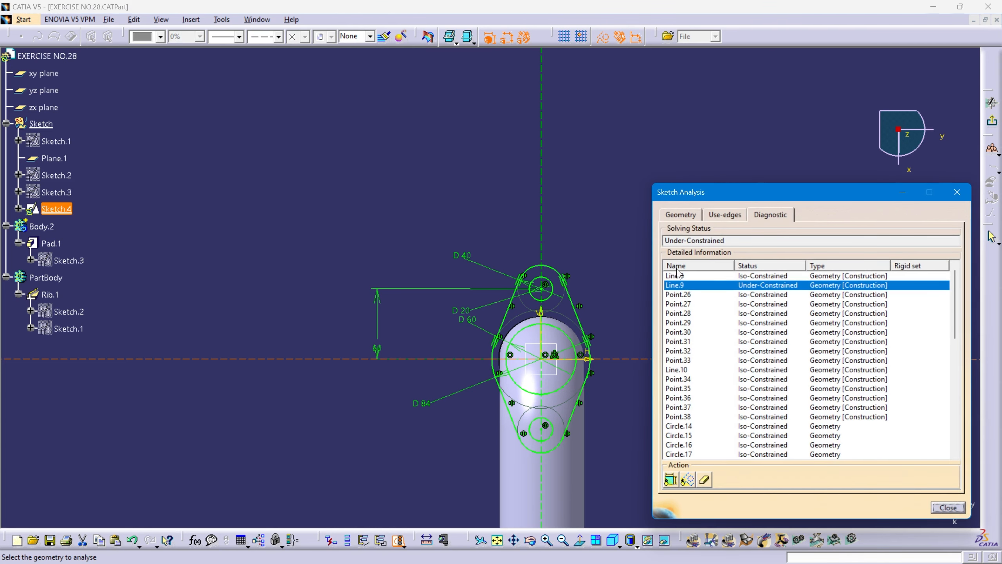
scroll(784, 292, "down", 10)
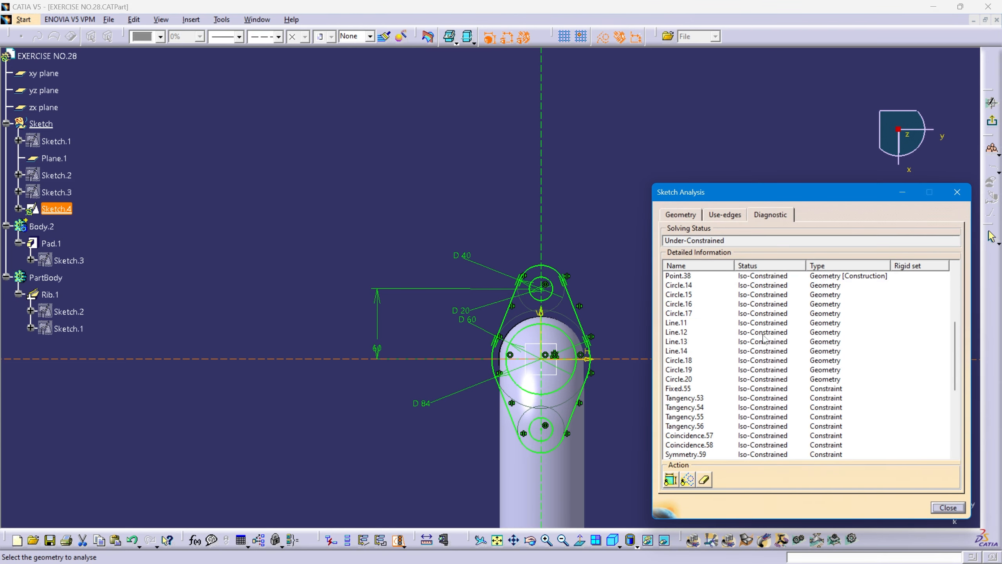
scroll(779, 387, "up", 10)
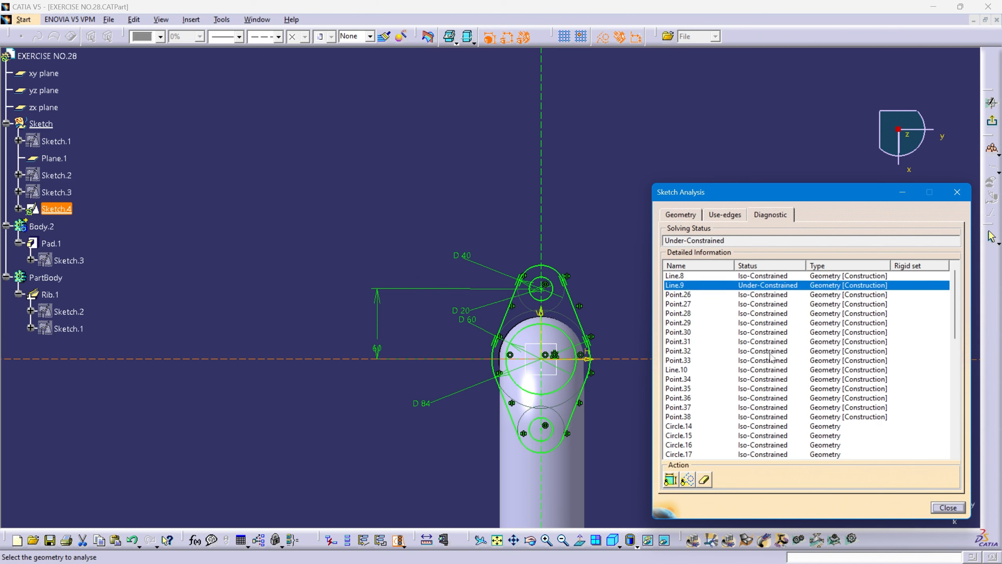
right_click(747, 288)
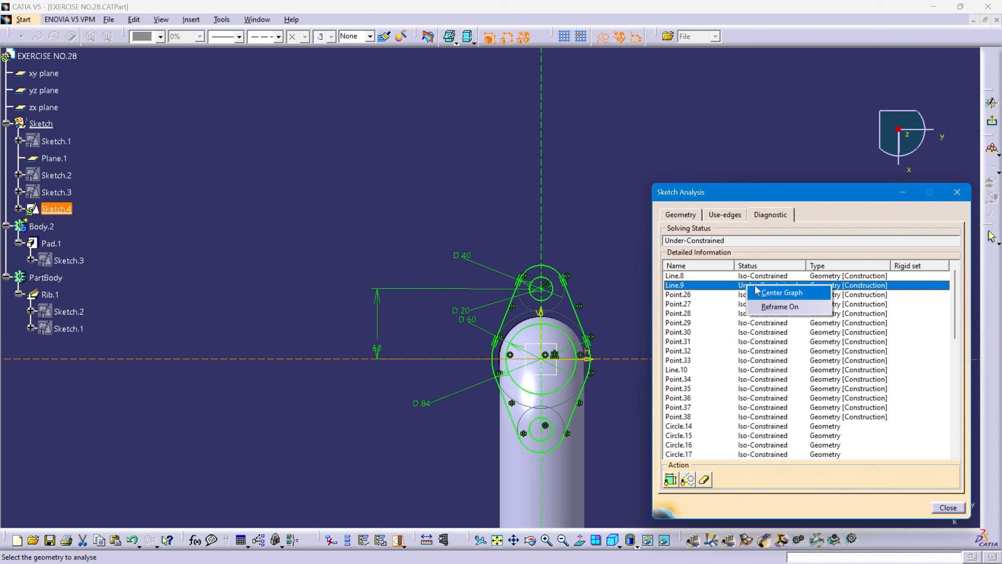
left_click(782, 292)
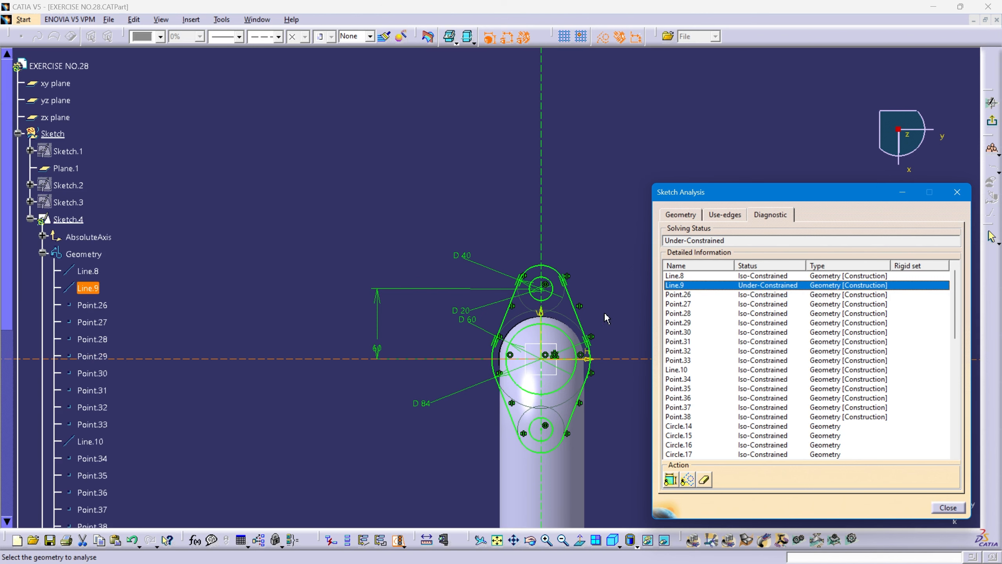
right_click(752, 290)
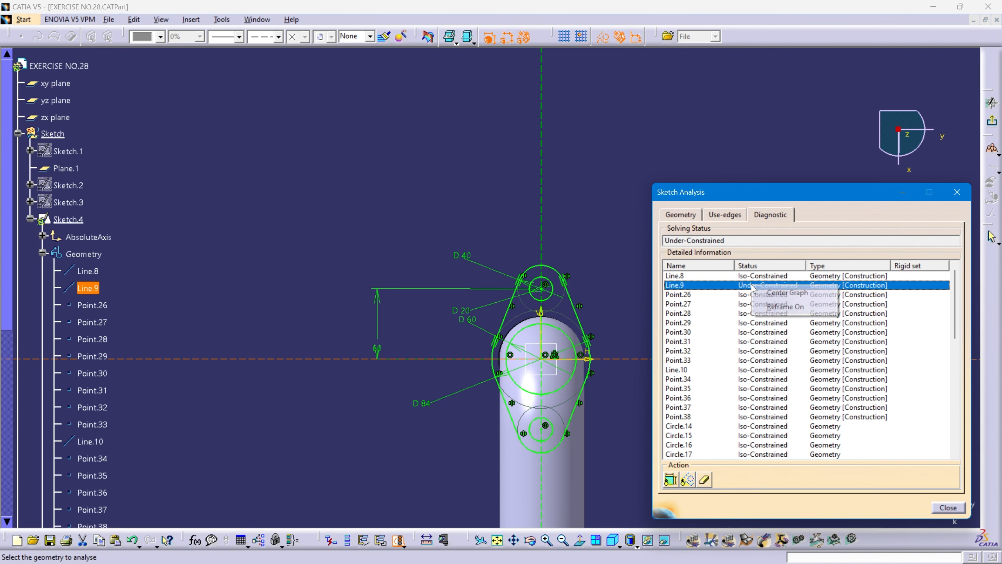
left_click(771, 308)
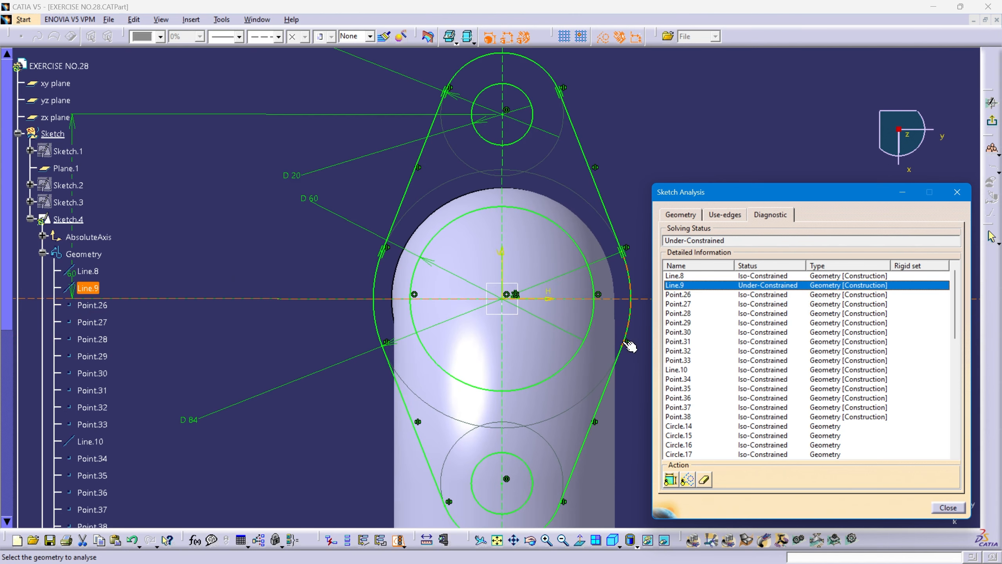
middle_click_drag(599, 324, 530, 365)
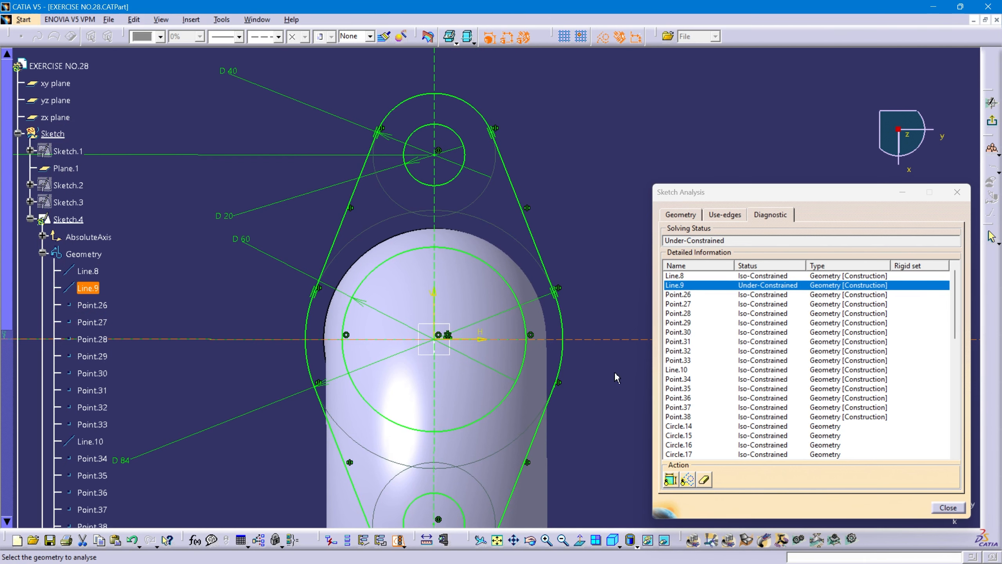
left_click(949, 509)
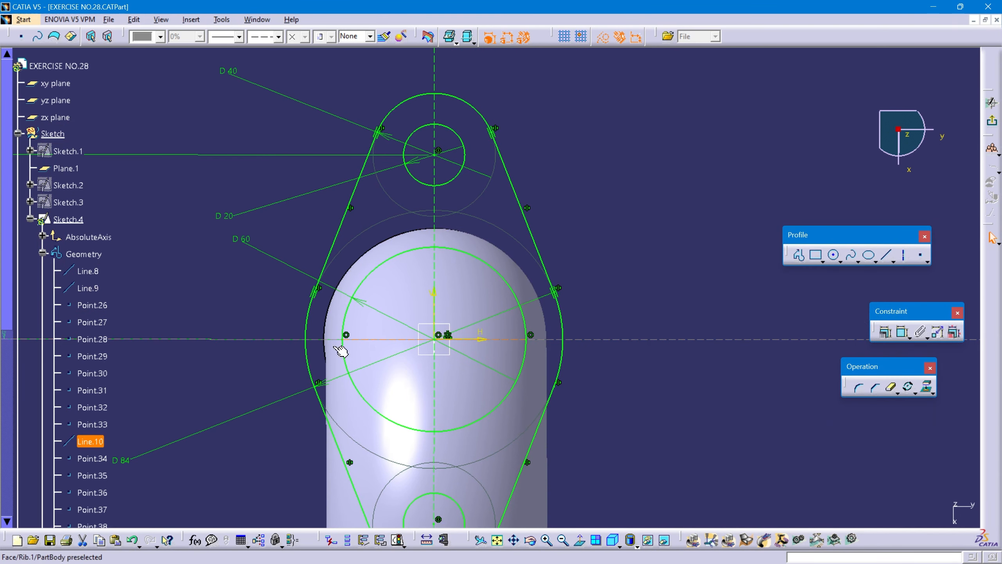
Step: Delete the leftover horizontal construction line, Line.9, from the copied flange sketch
left_click(158, 314)
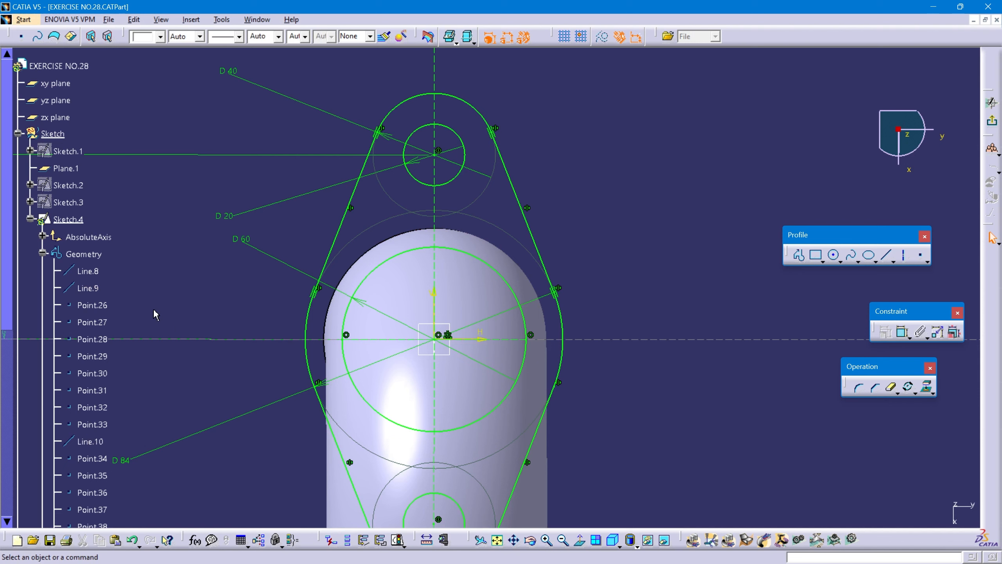
left_click(95, 287)
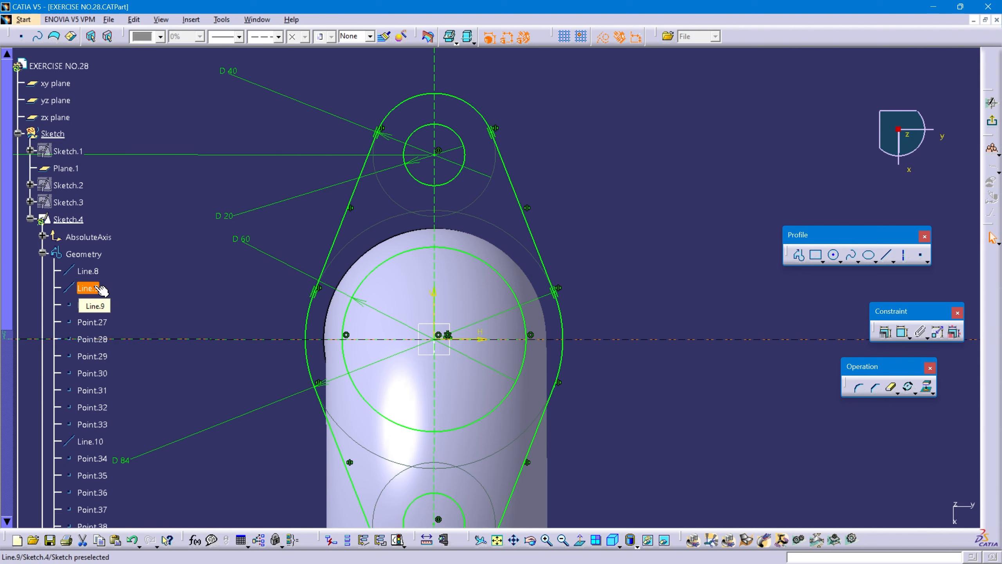
key("Delete")
middle_click_drag(187, 315, 249, 381)
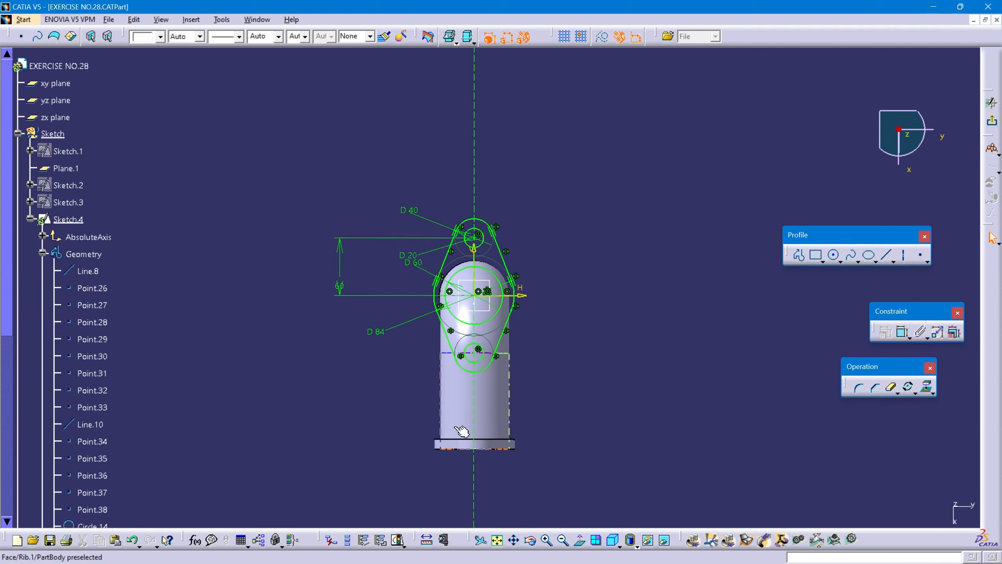
Step: Recheck the sketch's solving status and exit the sketch, collapsing its Geometry branch in the tree
left_click(397, 539)
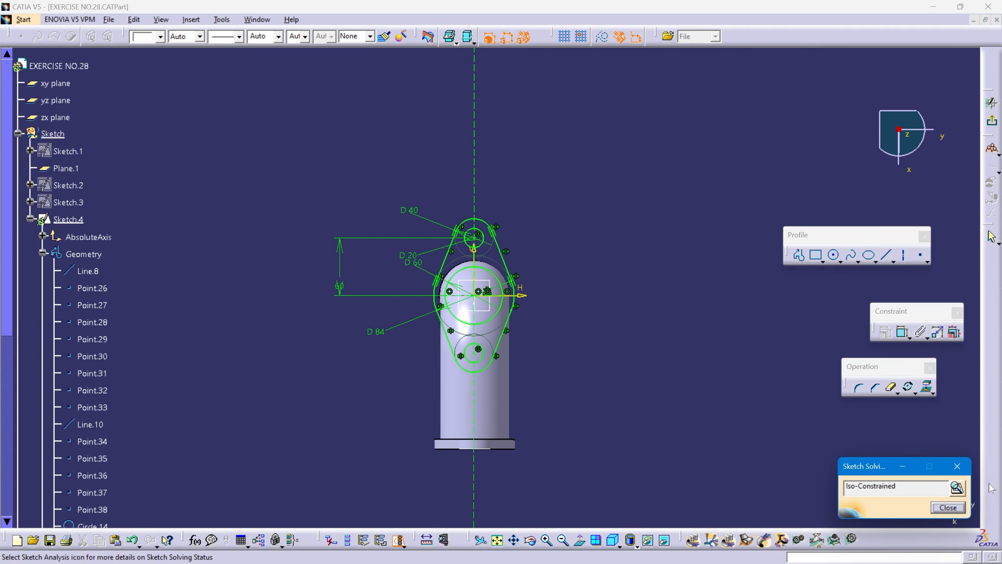
left_click(957, 465)
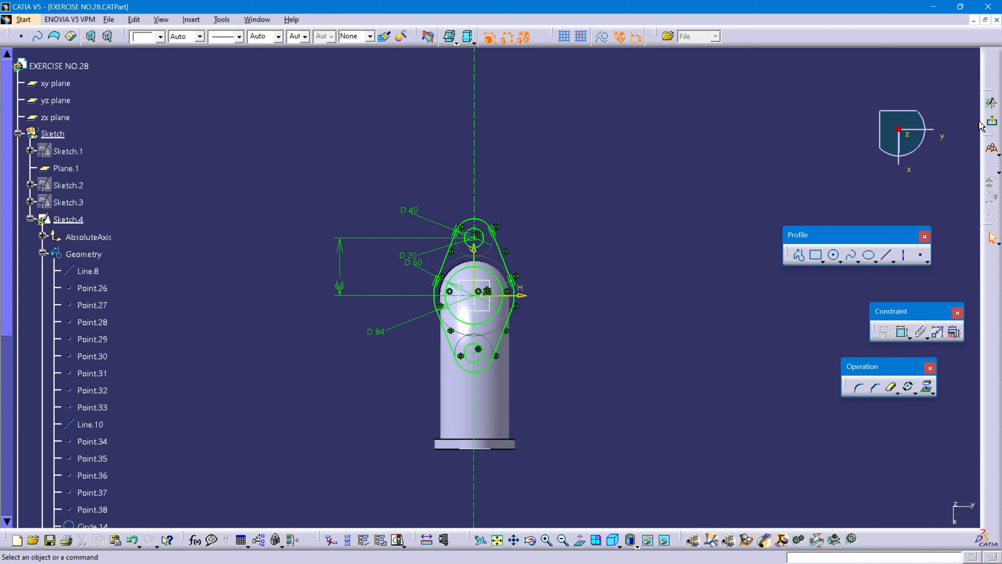
left_click(991, 121)
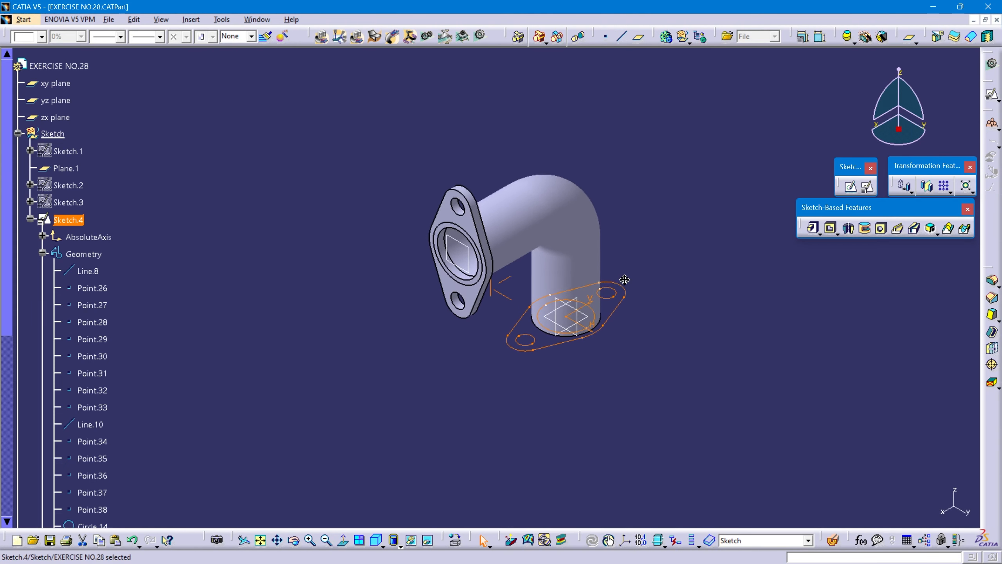
left_click(43, 253)
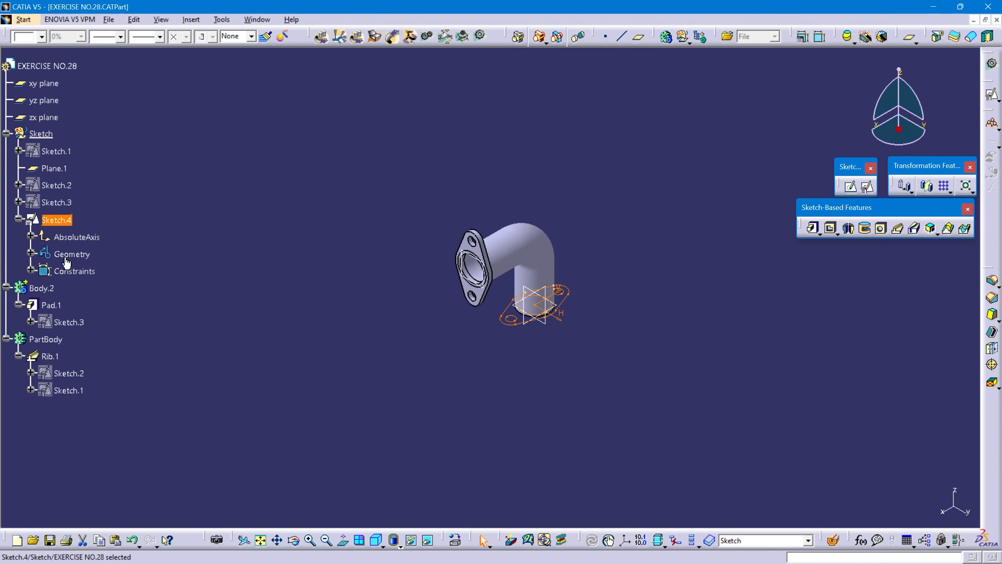
Step: Make Body.2 the active work object for the second flange
left_click(286, 294)
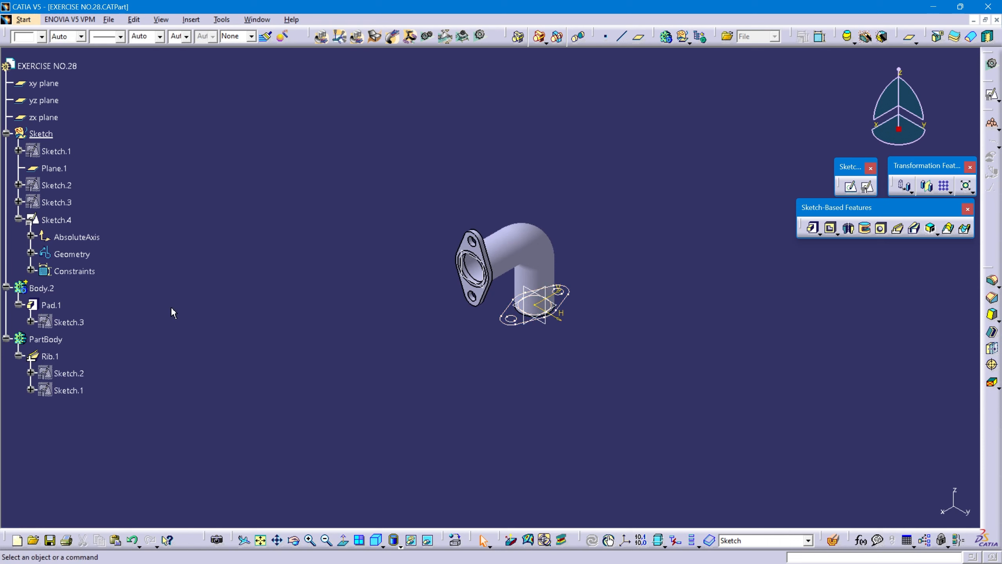
right_click(47, 292)
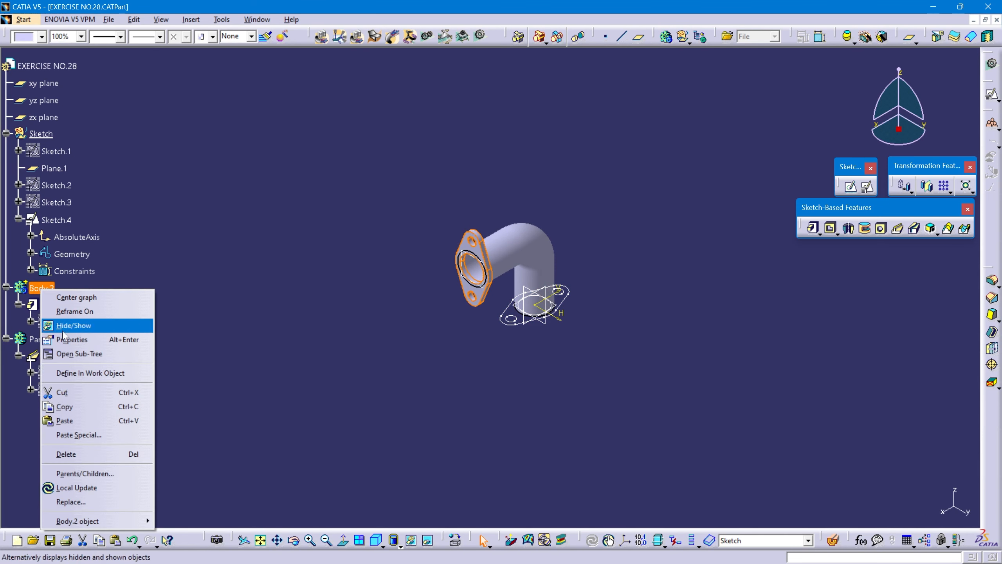
left_click(75, 369)
left_click(436, 333)
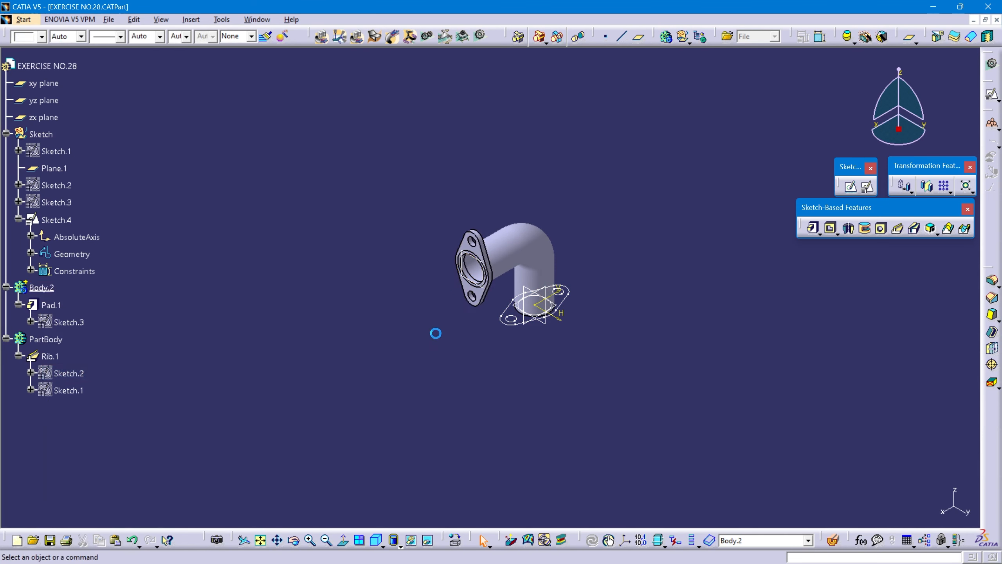
Step: Pad the copied flange sketch, Sketch.4, by 10 mm in Body.2 to form the flange at the pipe's lower end
left_click(57, 220)
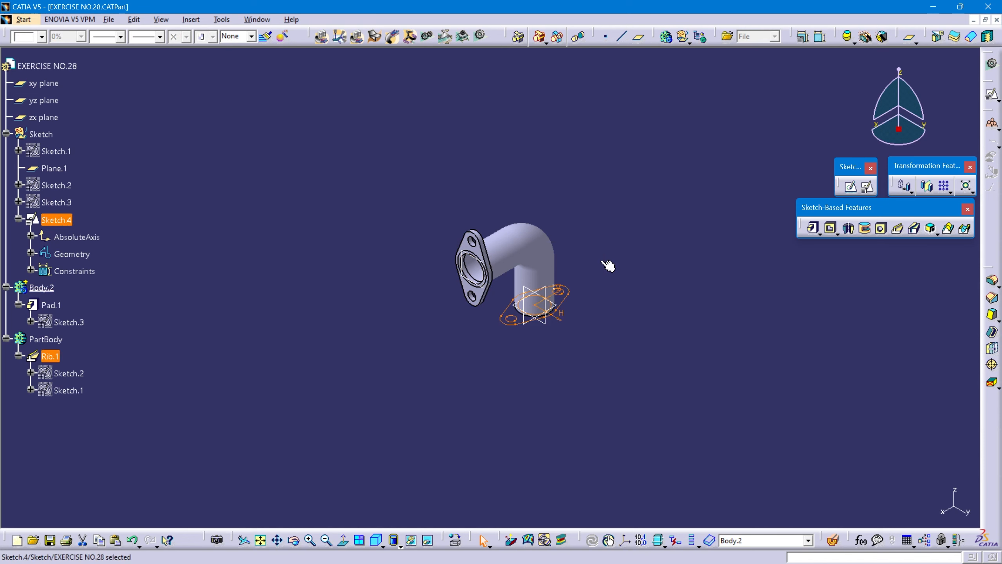
left_click(813, 228)
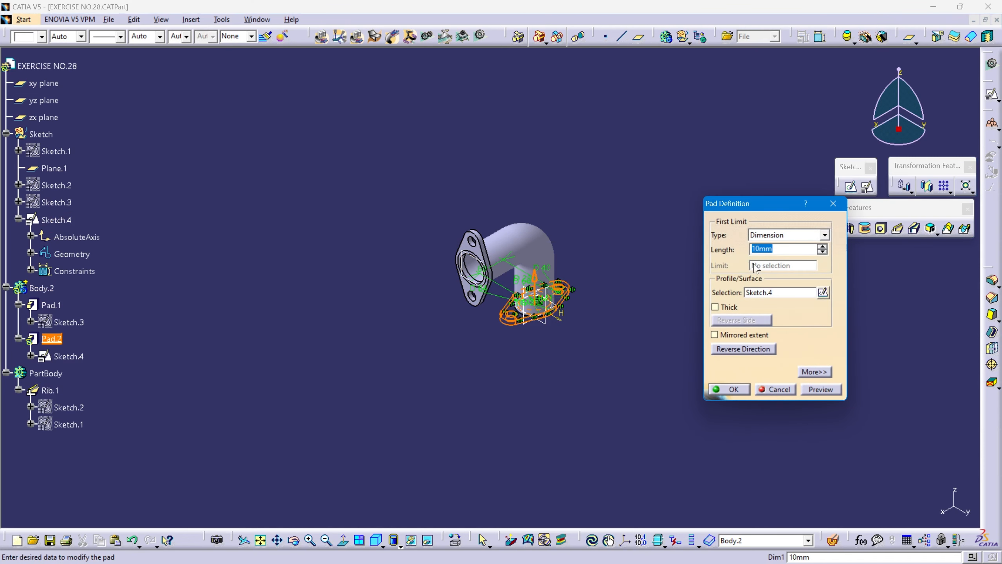
middle_click_drag(531, 355, 500, 277)
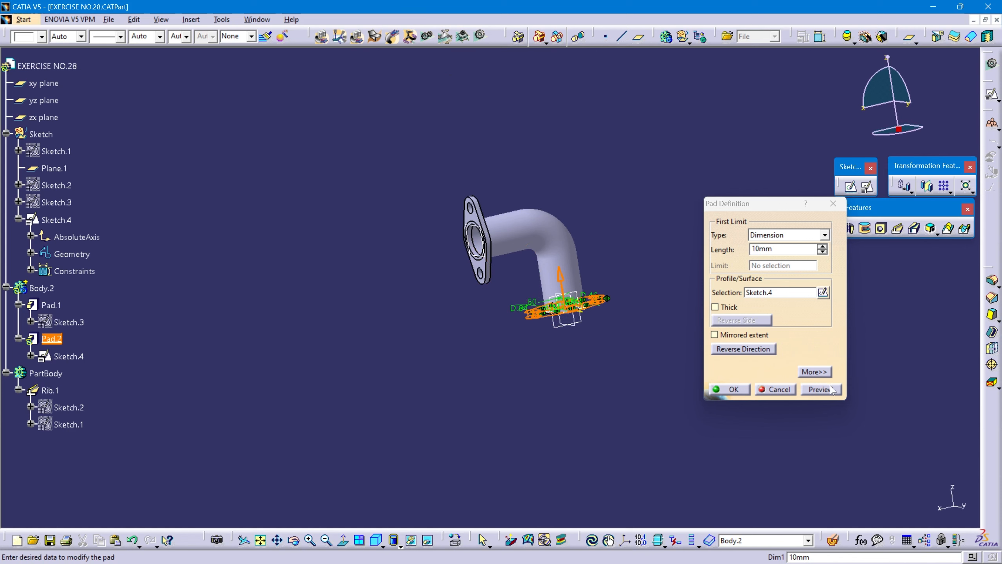
left_click(730, 389)
middle_click_drag(663, 332, 410, 308)
left_click(602, 241)
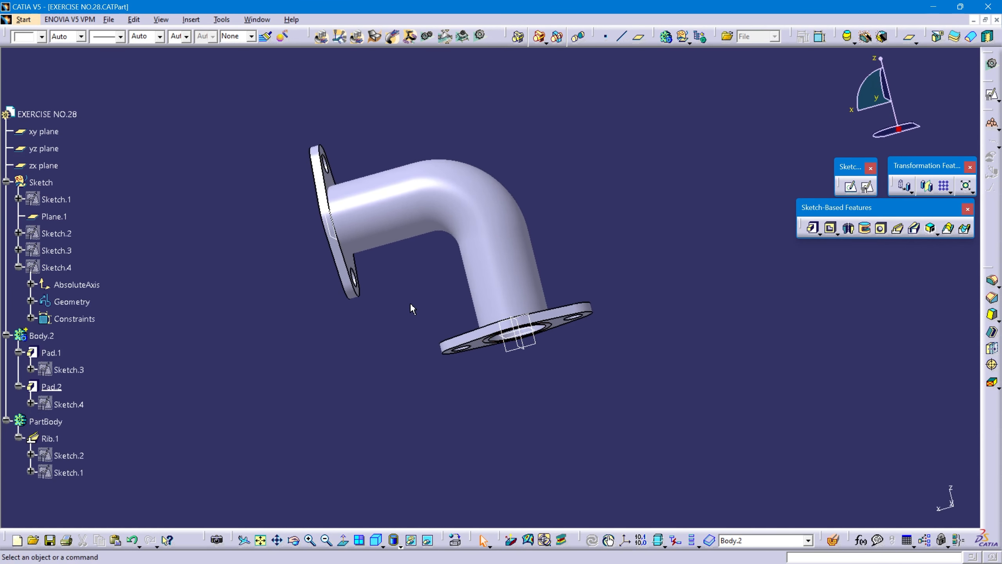
Step: Collapse the Sketch.4 branch in the tree and merge Body.2 into PartBody with the Add Boolean operation
mouse_move(252, 312)
middle_mouse_down()
mouse_move(313, 354)
mouse_move(273, 343)
middle_mouse_up()
left_click(18, 267)
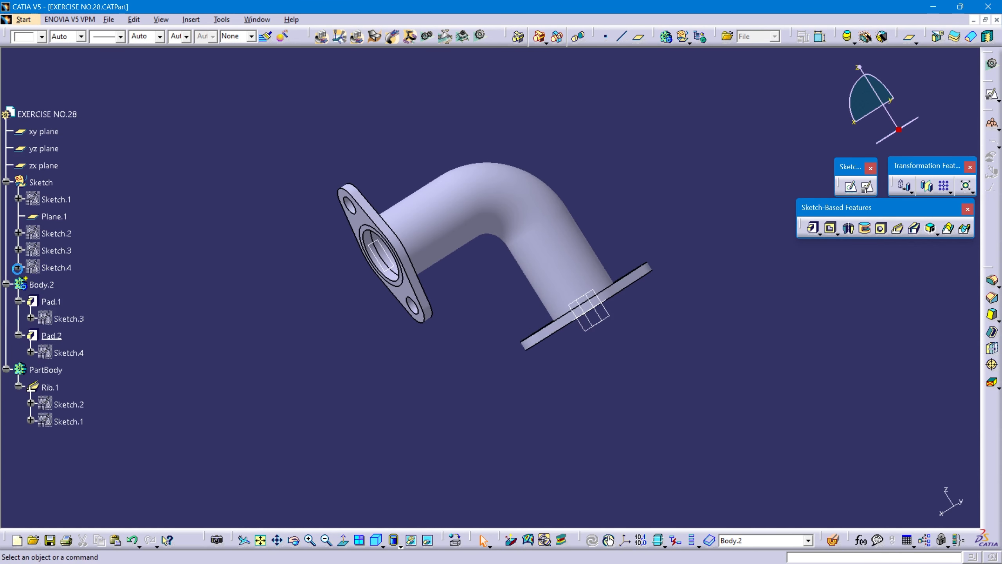
right_click(44, 289)
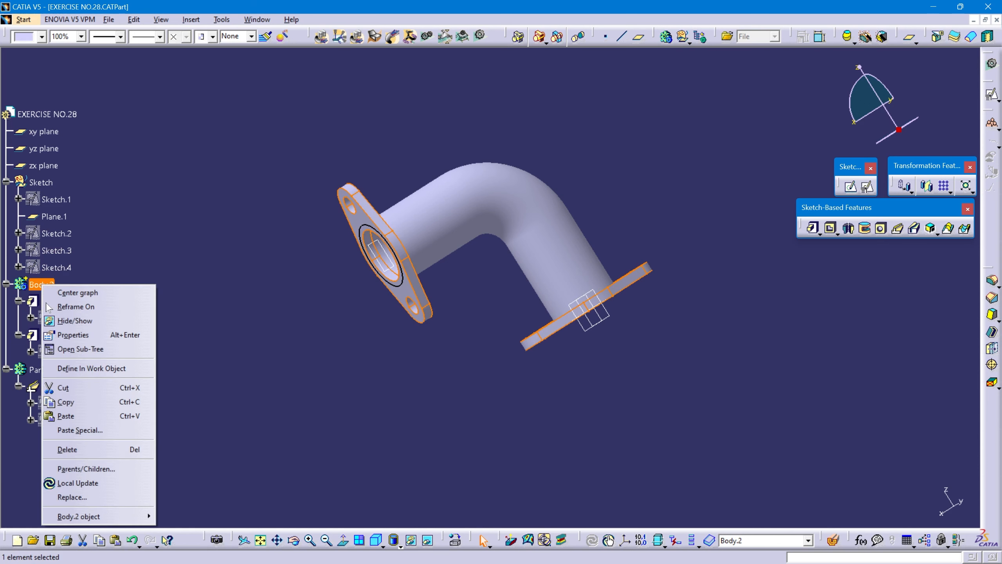
mouse_move(80, 516)
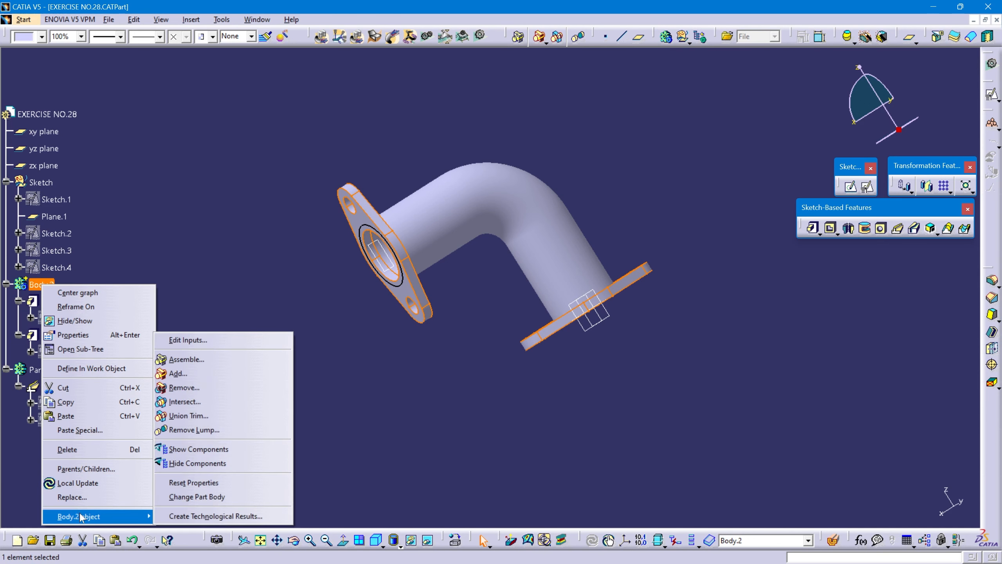
left_click(179, 373)
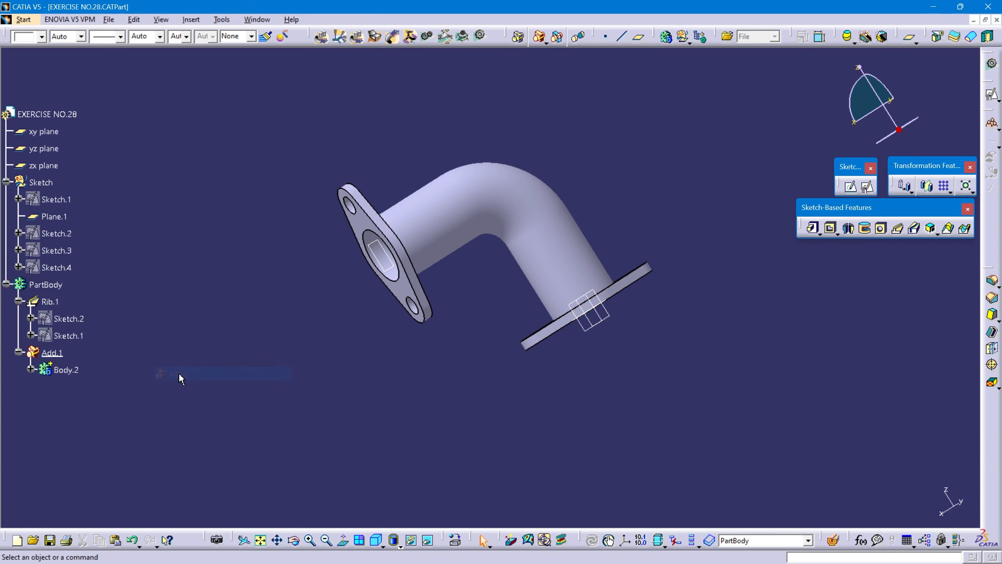
Step: Show the part in isometric view and make PartBody the active work object
left_click(375, 539)
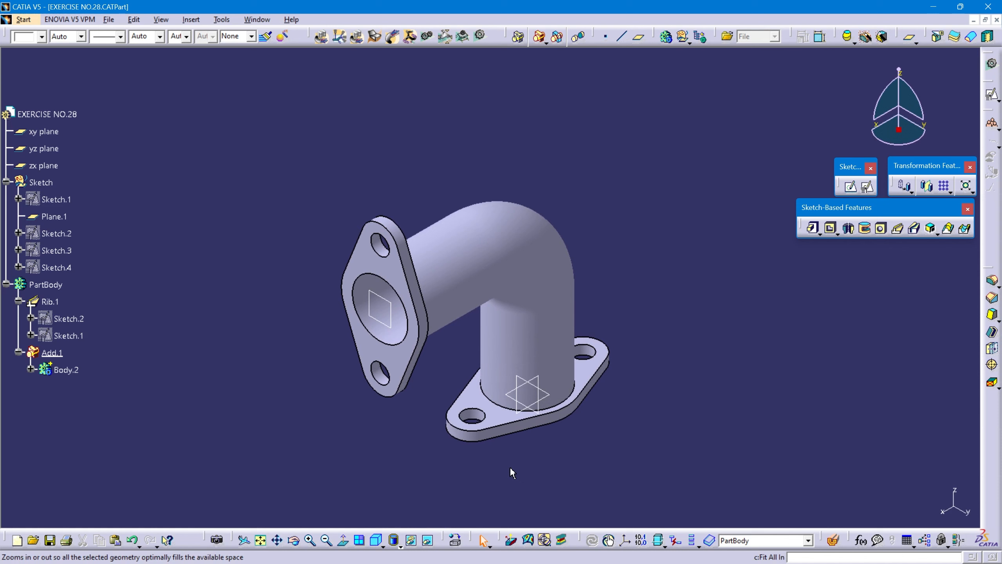
middle_click_drag(519, 470, 509, 432)
middle_click_drag(345, 421, 358, 391)
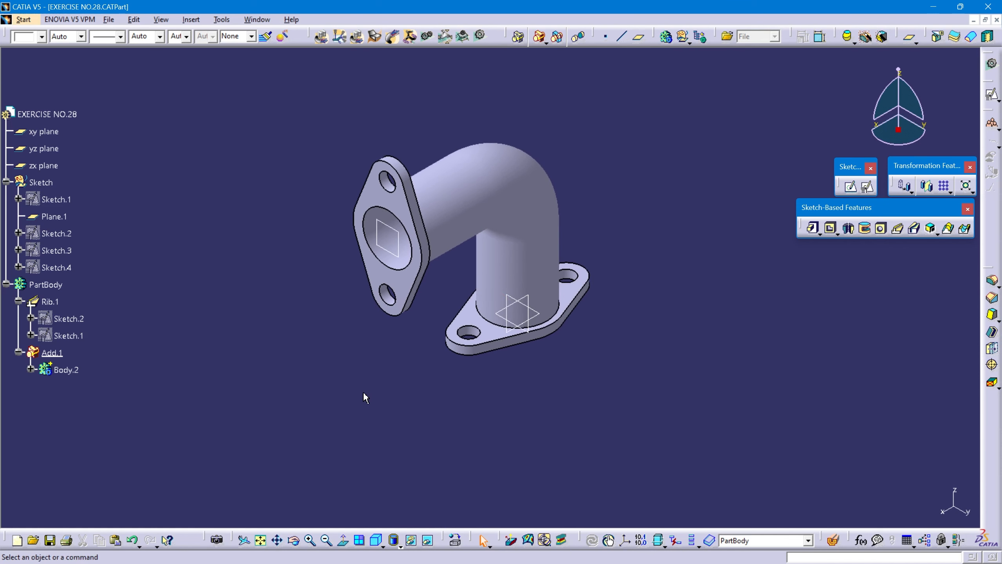
mouse_move(640, 307)
middle_mouse_down()
mouse_move(655, 319)
mouse_move(645, 263)
mouse_move(629, 316)
middle_mouse_up()
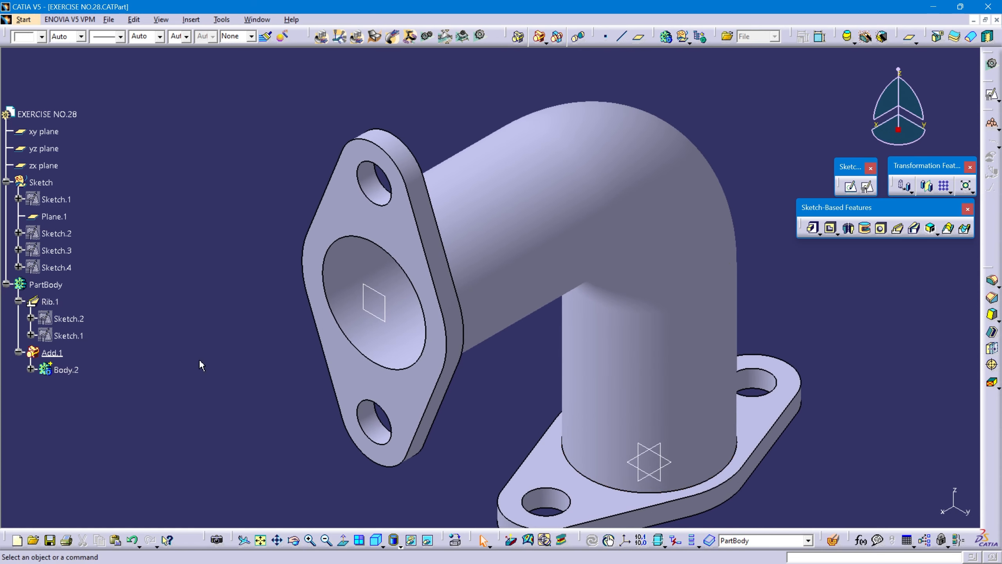
right_click(56, 286)
left_click(99, 370)
Step: Chamfer the inner bore edges on the outer faces of both flanges with 4 mm length at 45 degrees
left_click(992, 298)
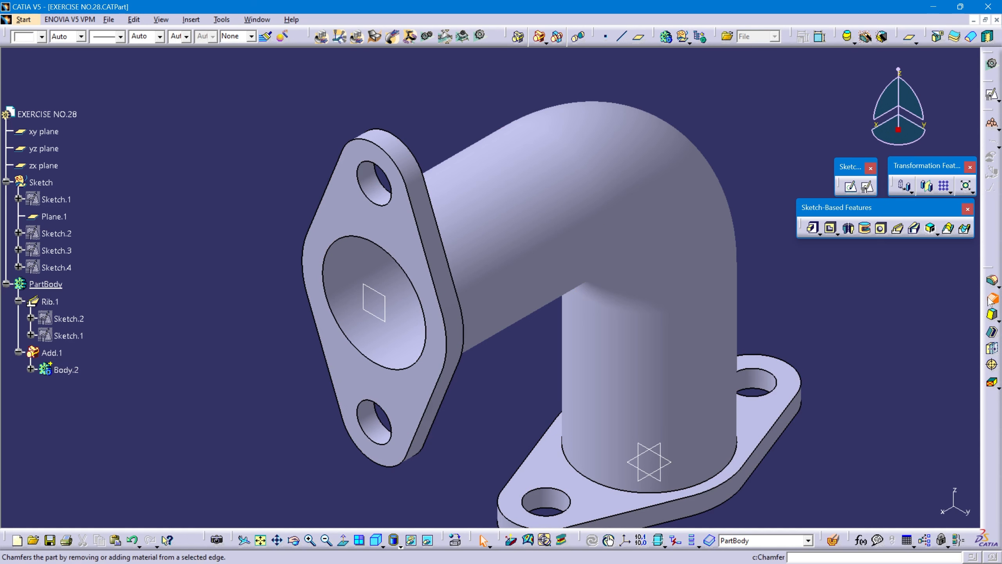
left_click(402, 373)
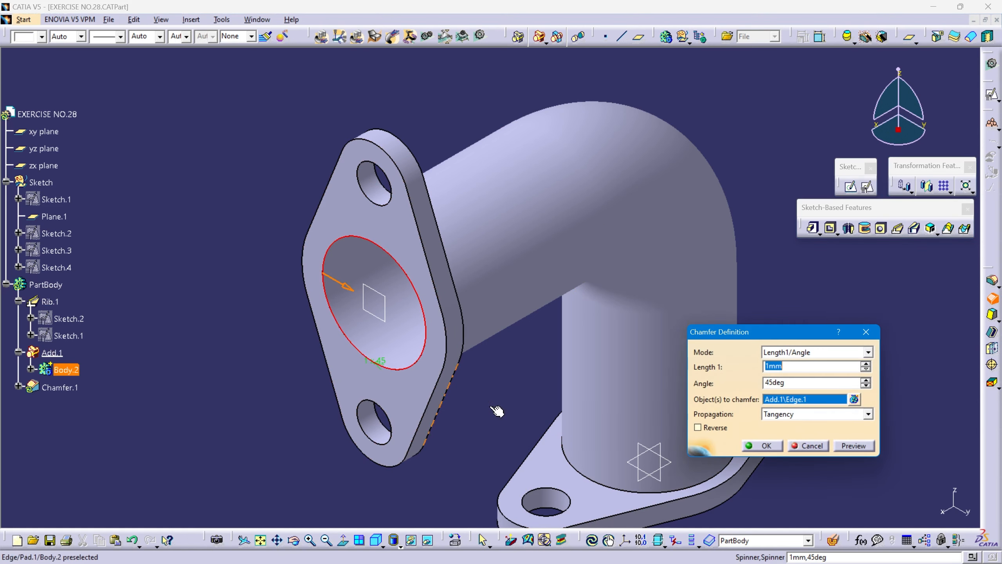
middle_click_drag(403, 373, 458, 262)
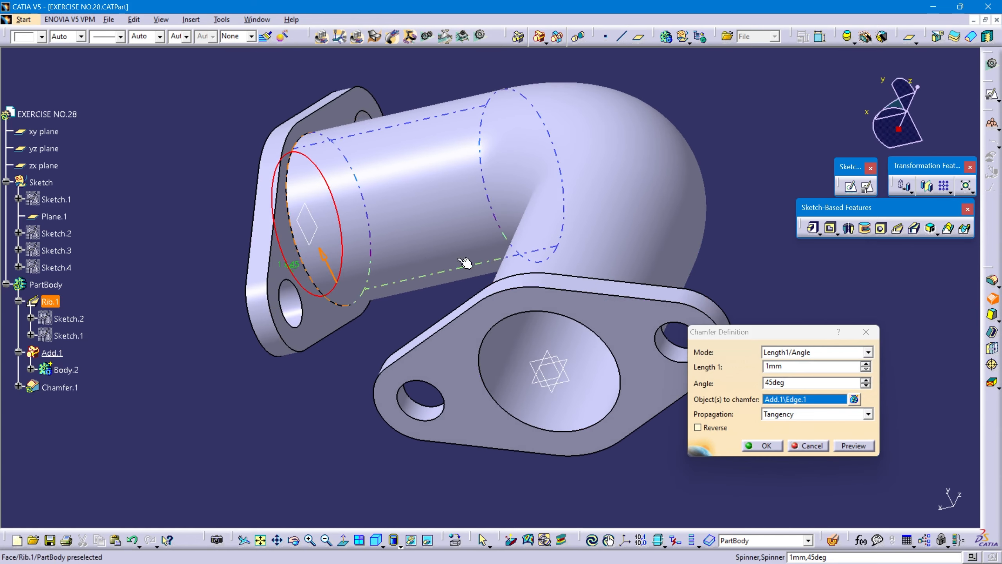
left_click(489, 363)
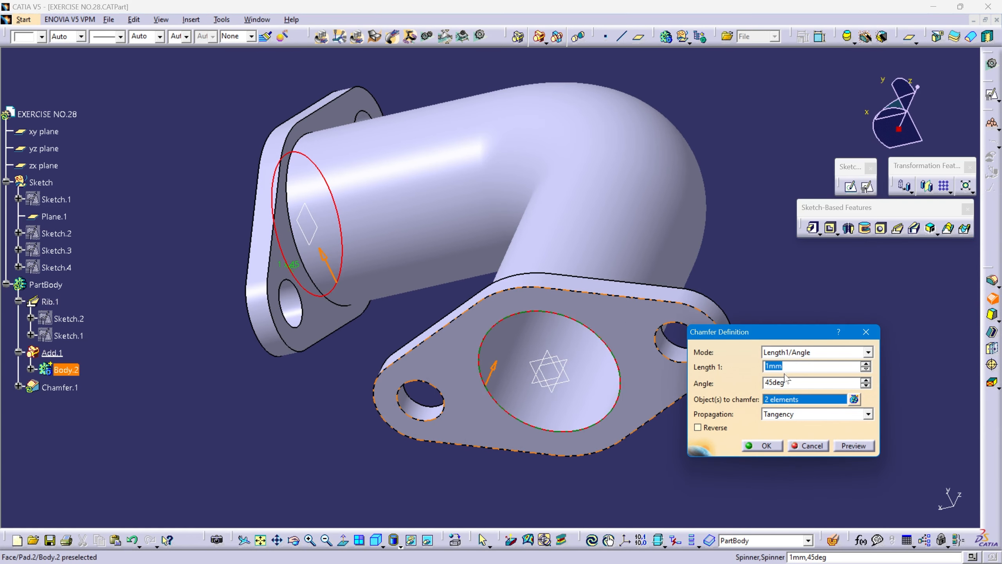
type("4")
left_click(854, 445)
left_click(775, 446)
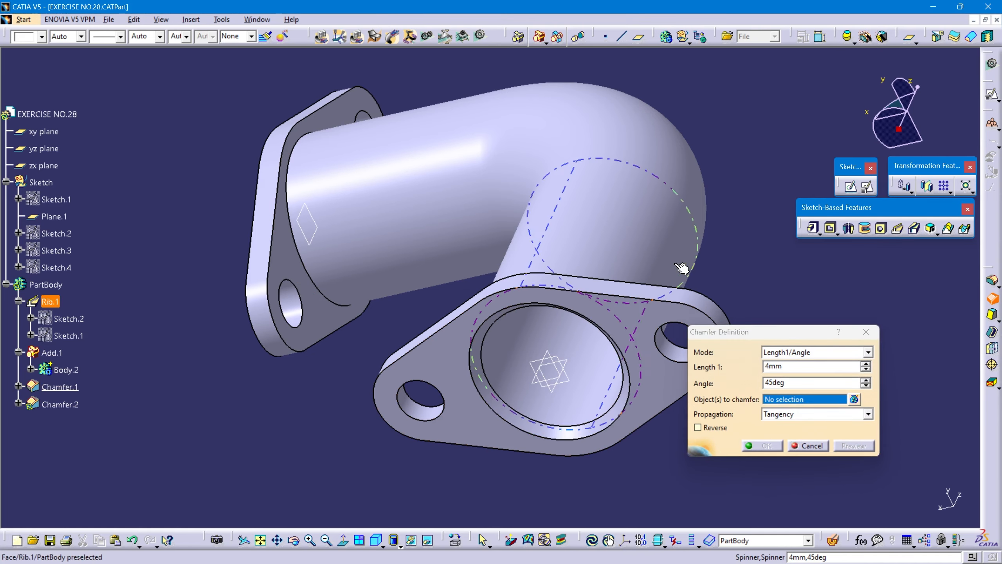
left_click(808, 445)
Step: Fillet the two outer edges where the pipe meets the flanges with a 3 mm radius
middle_click_drag(457, 147, 509, 327)
mouse_move(478, 280)
middle_mouse_down()
mouse_move(420, 290)
mouse_move(506, 184)
middle_mouse_up()
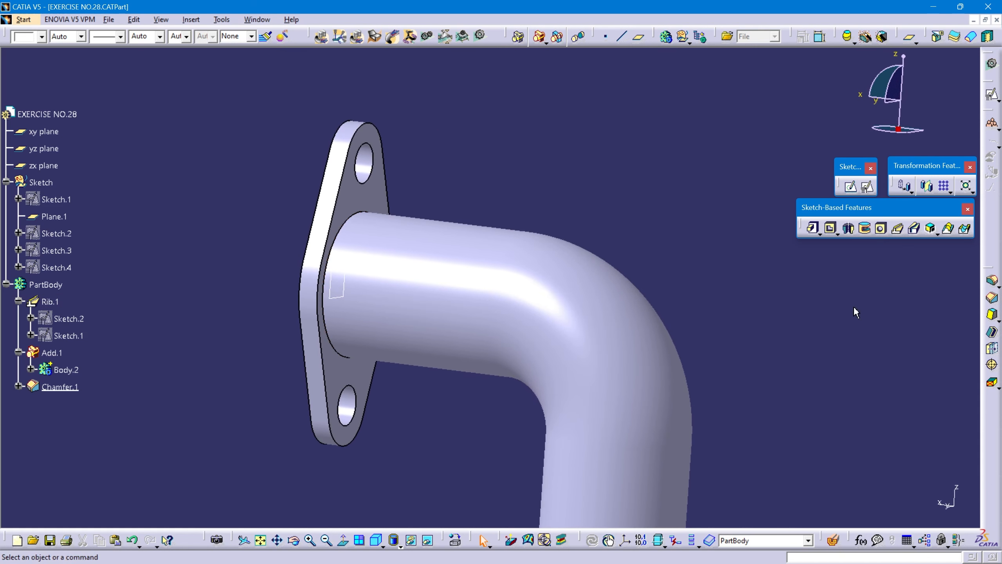
left_click(992, 281)
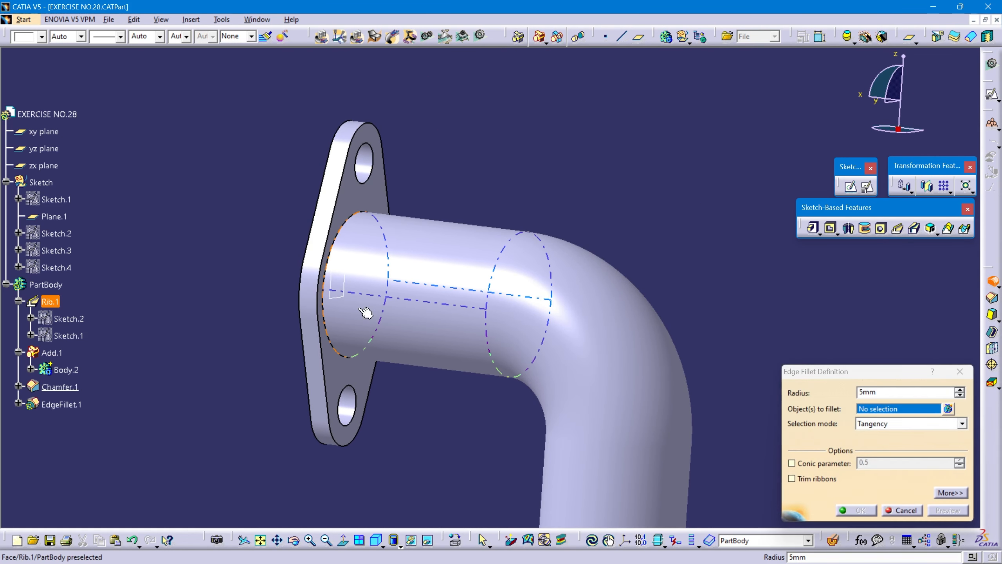
left_click(331, 292)
middle_click_drag(332, 292, 434, 177)
left_click(480, 449)
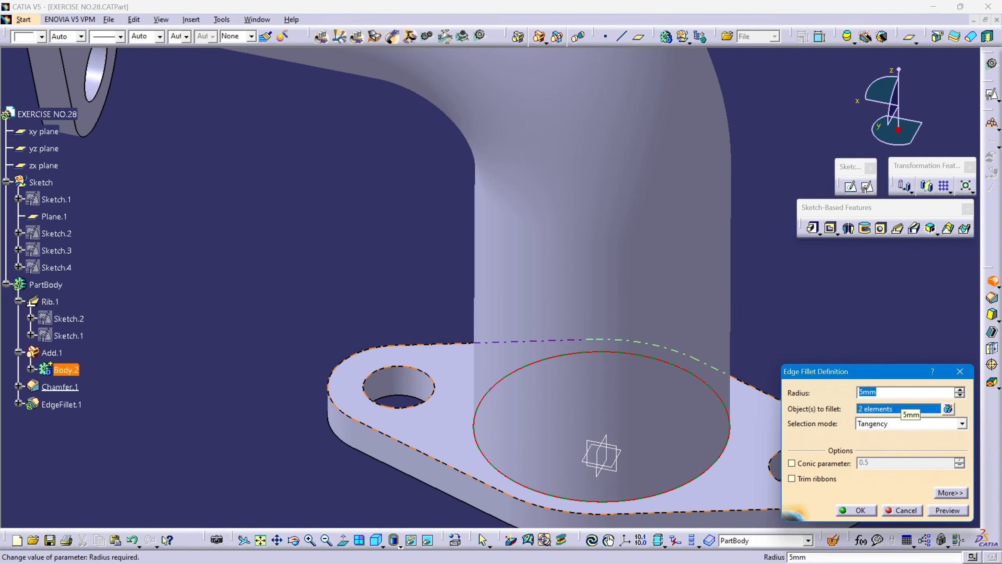
left_click(859, 511)
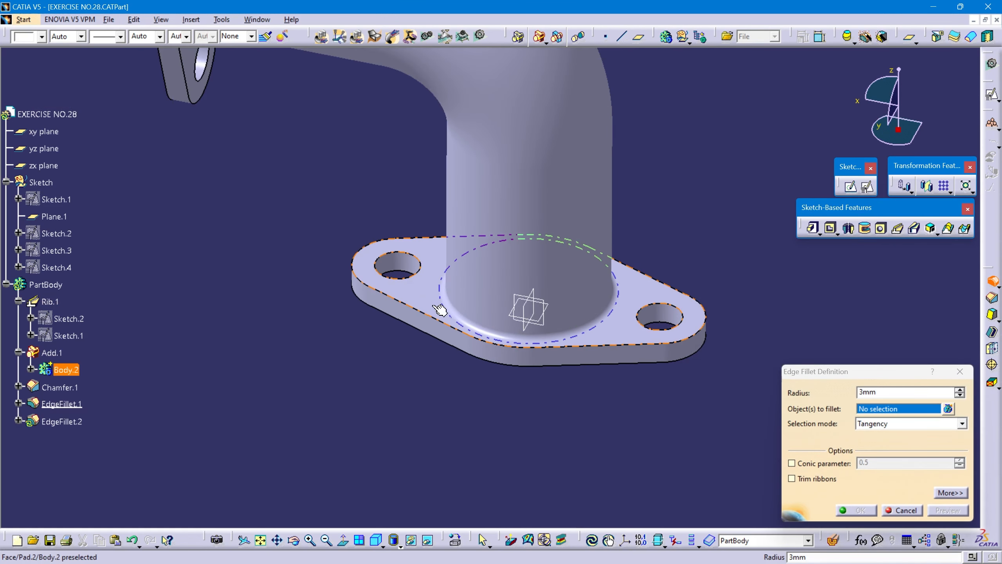
middle_click_drag(406, 324, 500, 279)
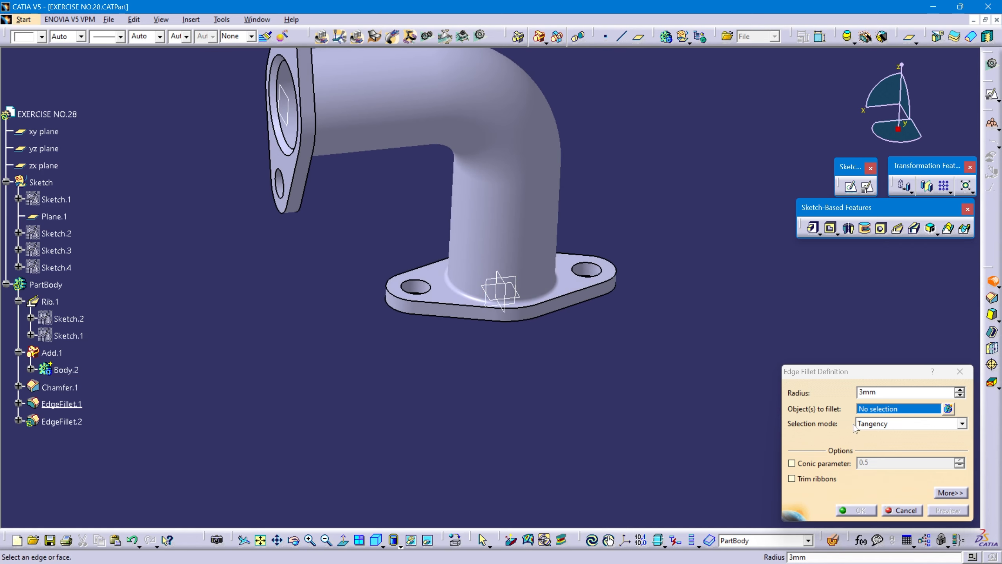
left_click(914, 509)
Step: Return to the isometric view and hide the xy, yz and zx planes together with Plane.1
middle_click_drag(424, 239, 565, 402)
left_click(376, 539)
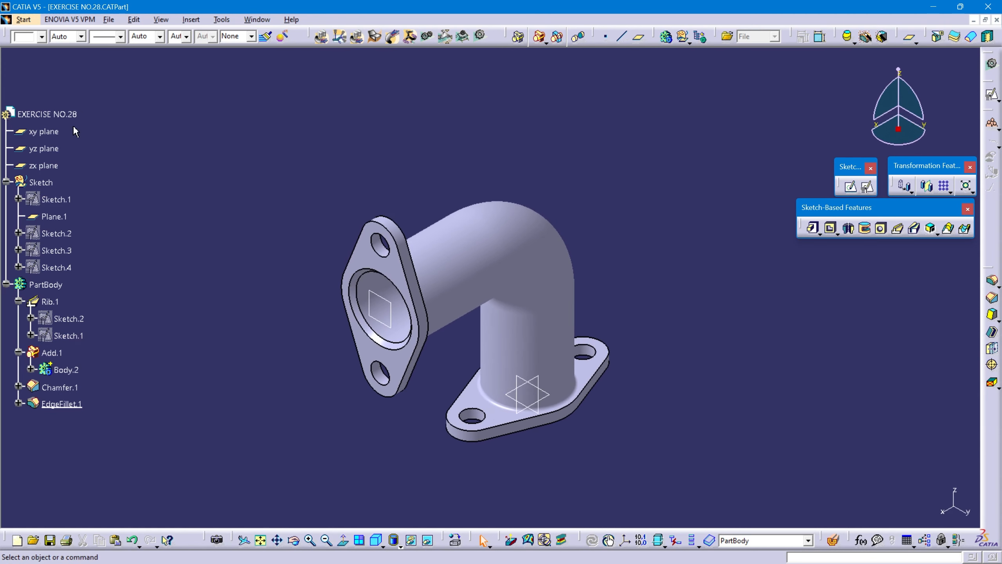
left_click(44, 131)
left_click(44, 165, "ctrl")
left_click(43, 148, "ctrl")
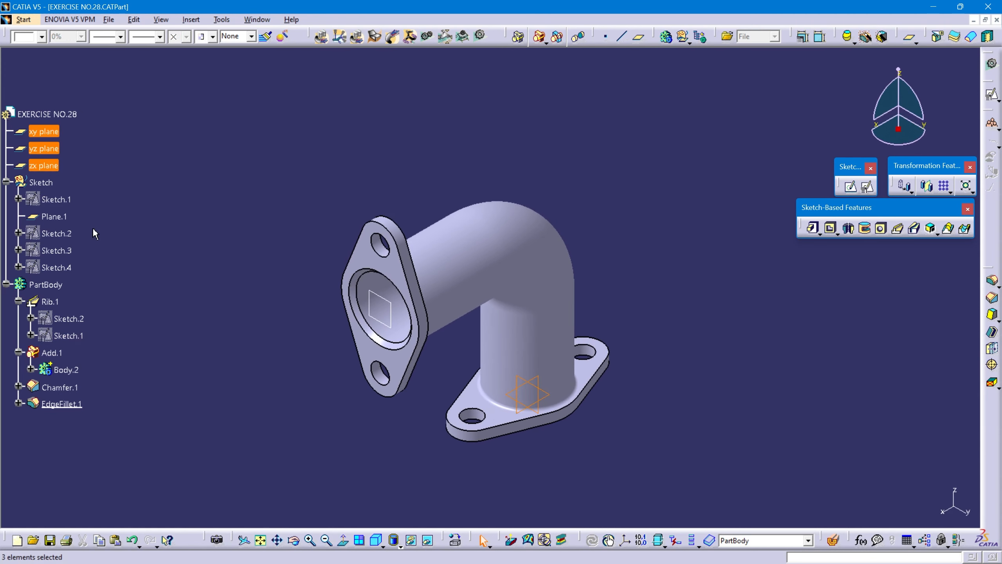
left_click(55, 216, "ctrl")
right_click(55, 216)
left_click(59, 248)
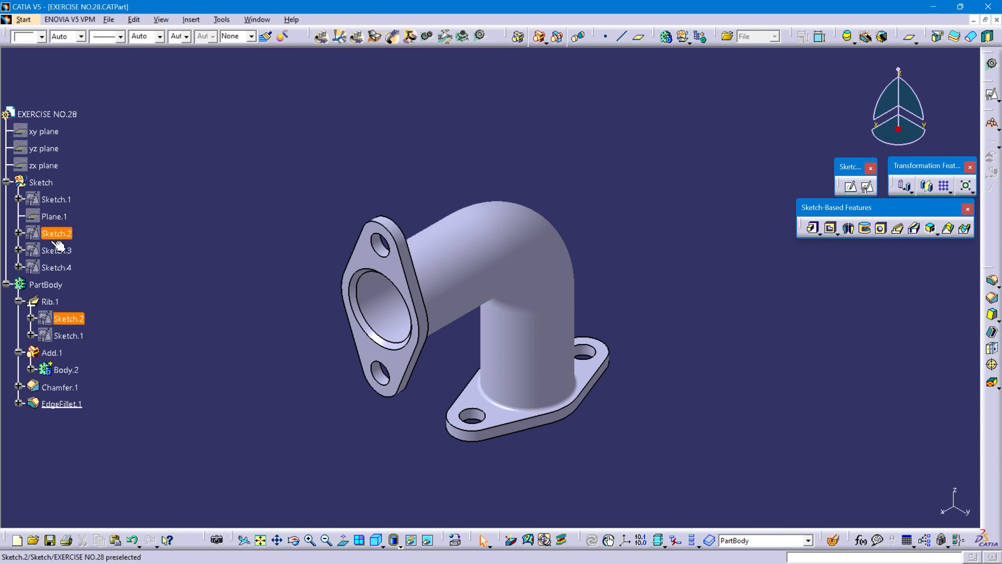
middle_click_drag(364, 330, 363, 178)
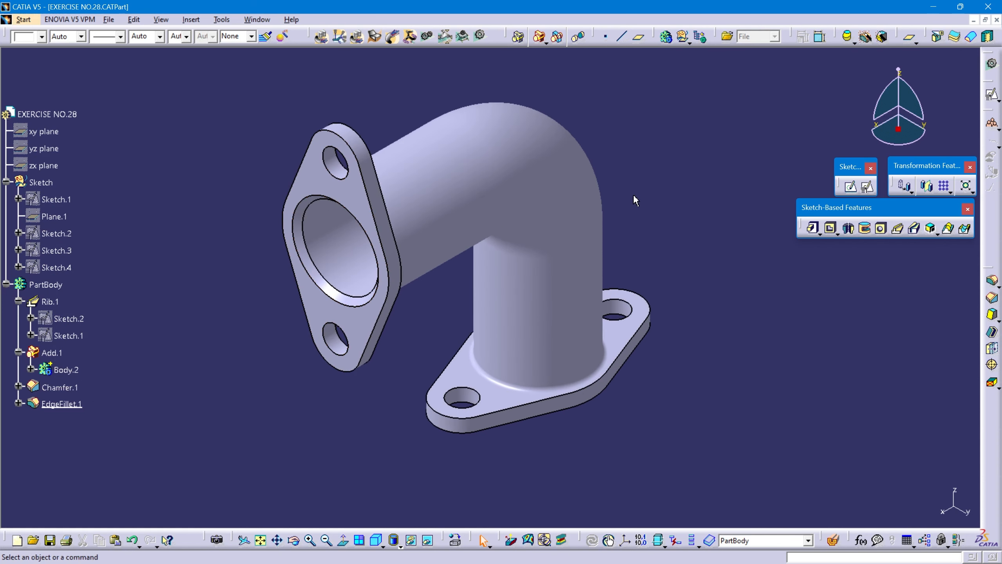